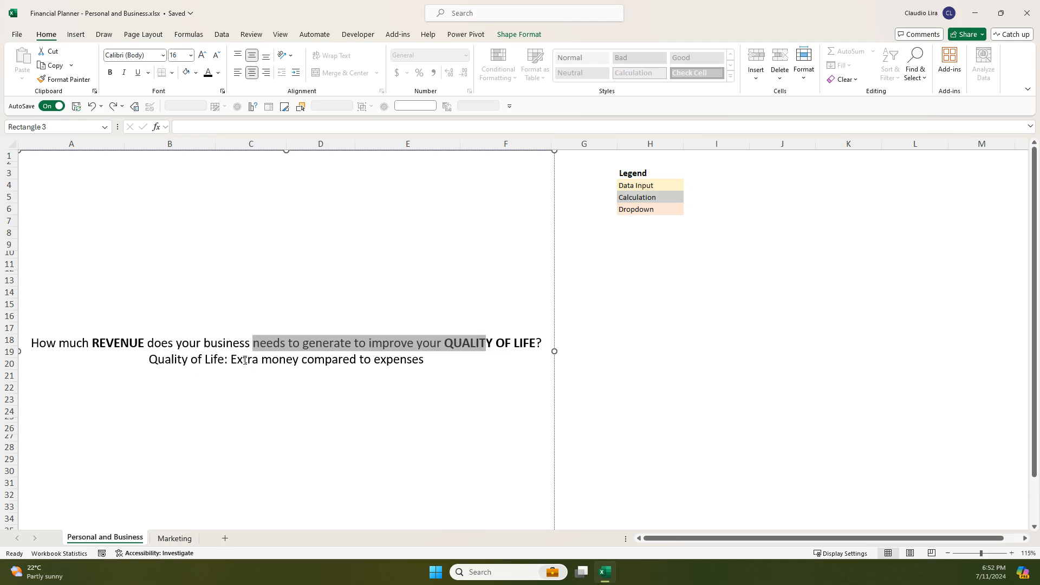
{"action": "left_click", "coordinate": [437, 257]}
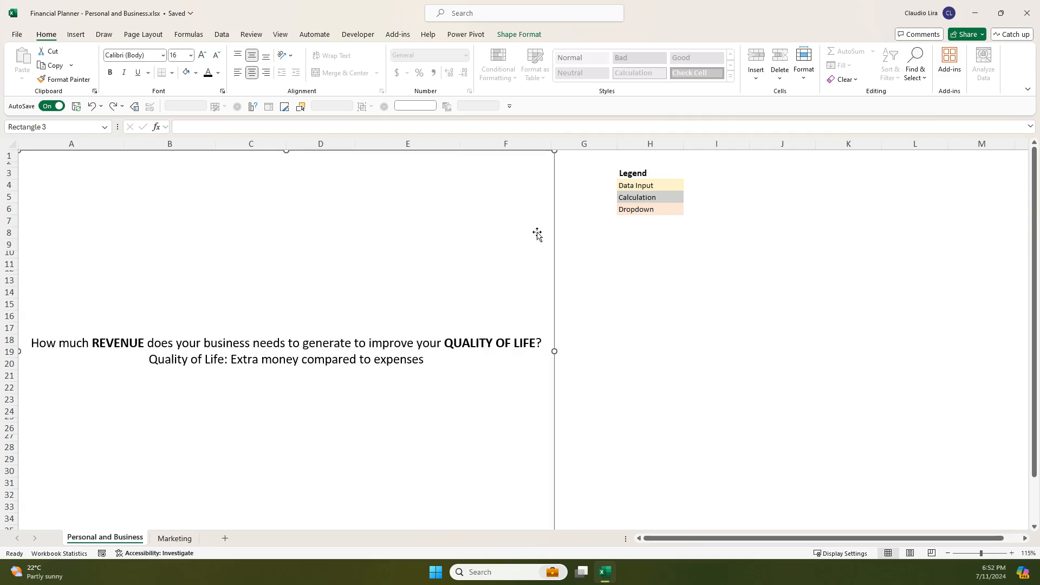
{"action": "key", "text": "Delete"}
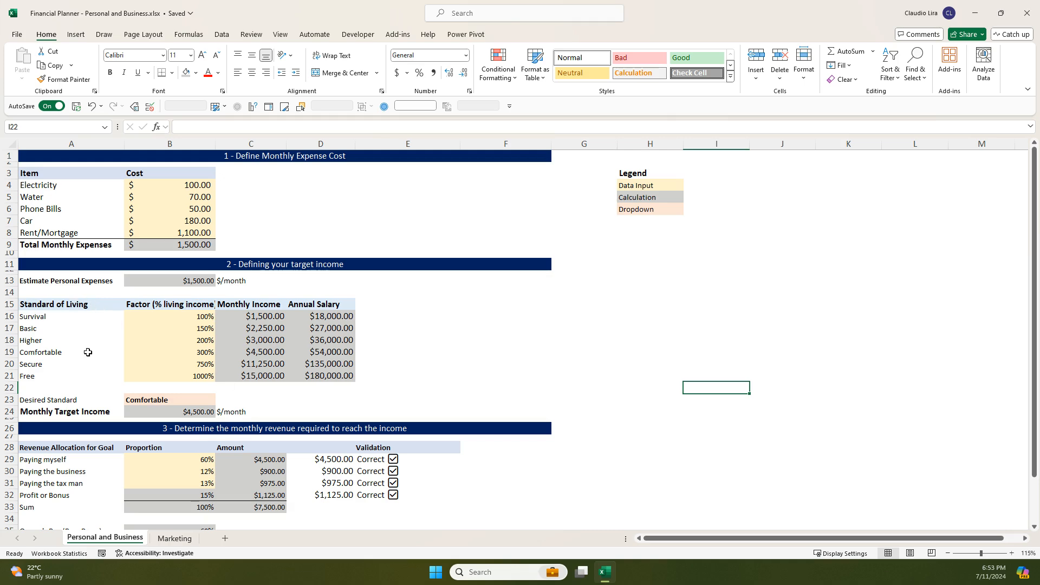
{"action": "key", "text": "ctrl+z"}
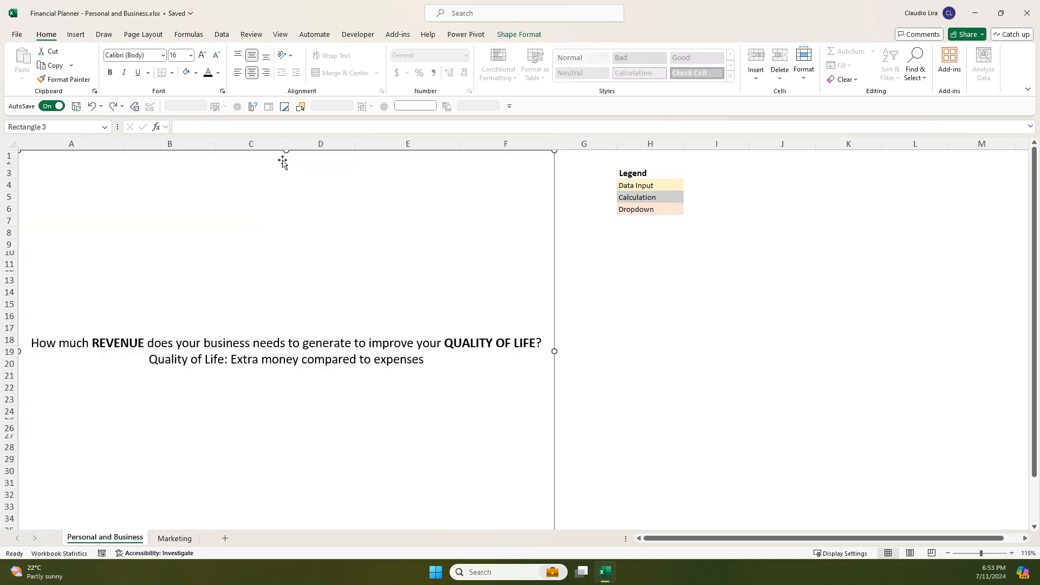
- Shrink the covering text rectangle by lowering its upper edge to row 10, just below the Total Monthly Expenses row
{"action": "left_click_drag", "start_coordinate": [286, 152], "coordinate": [281, 256]}
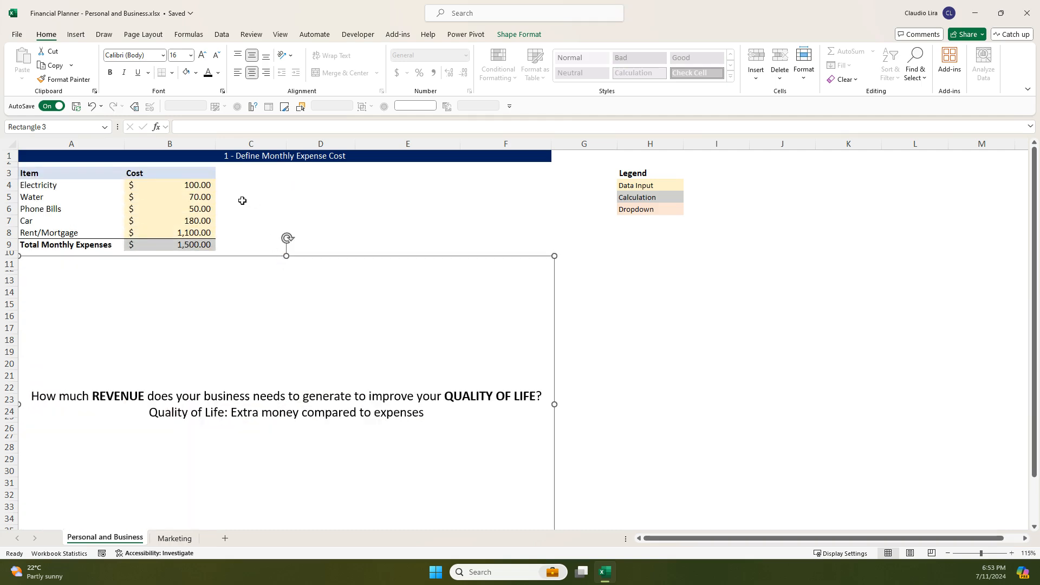
- Examine the monthly expense items in A4:A8 and the costs entered beside them
{"action": "left_click", "coordinate": [170, 189]}
{"action": "left_click", "coordinate": [106, 184]}
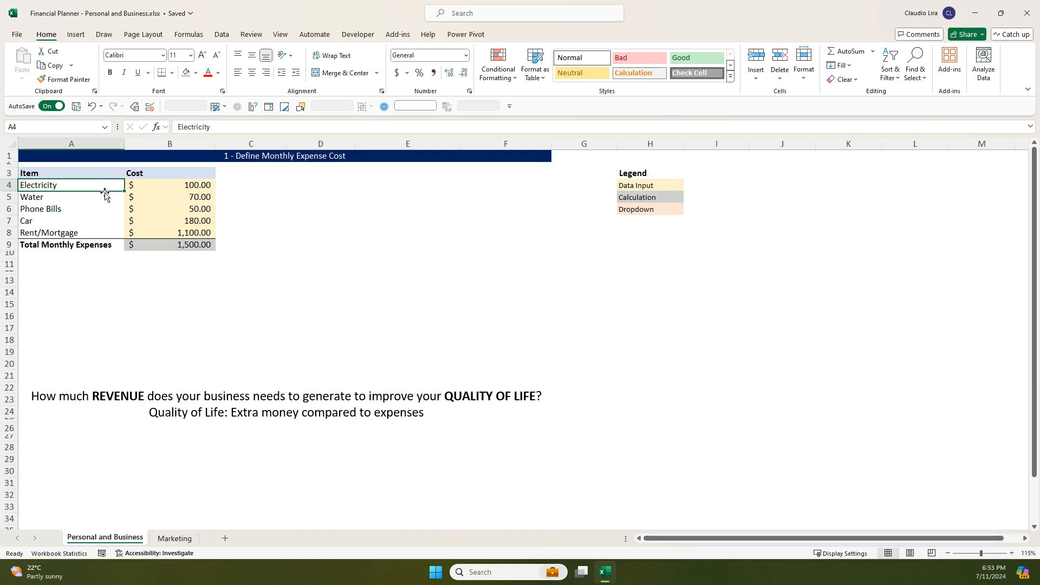
{"action": "left_click", "coordinate": [106, 200]}
{"action": "left_click", "coordinate": [111, 209]}
{"action": "left_click", "coordinate": [114, 188]}
{"action": "left_click", "coordinate": [105, 199]}
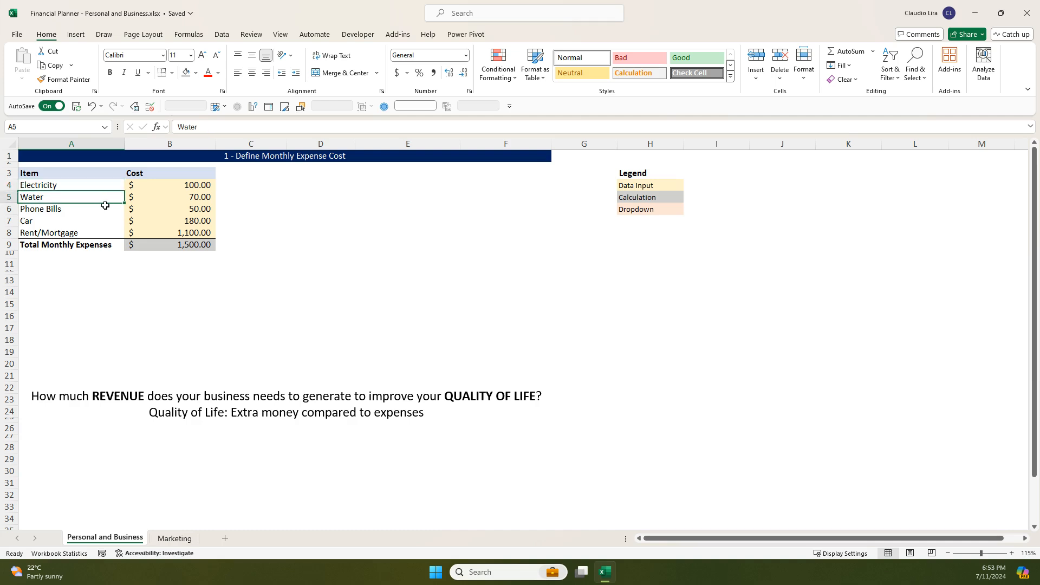
{"action": "left_click", "coordinate": [105, 210]}
{"action": "left_click", "coordinate": [166, 199]}
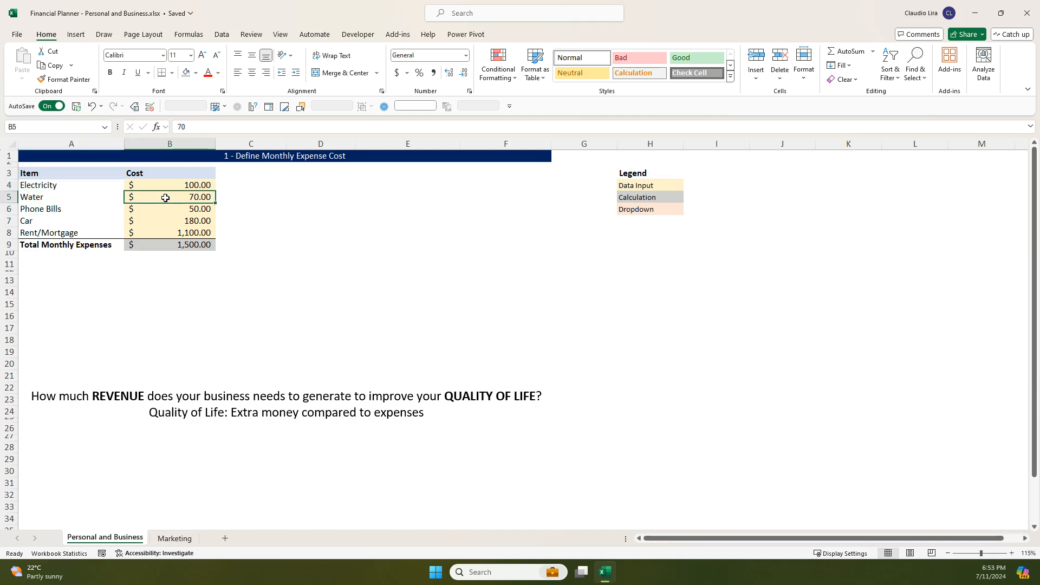
{"action": "left_click", "coordinate": [185, 185]}
{"action": "left_click", "coordinate": [153, 197]}
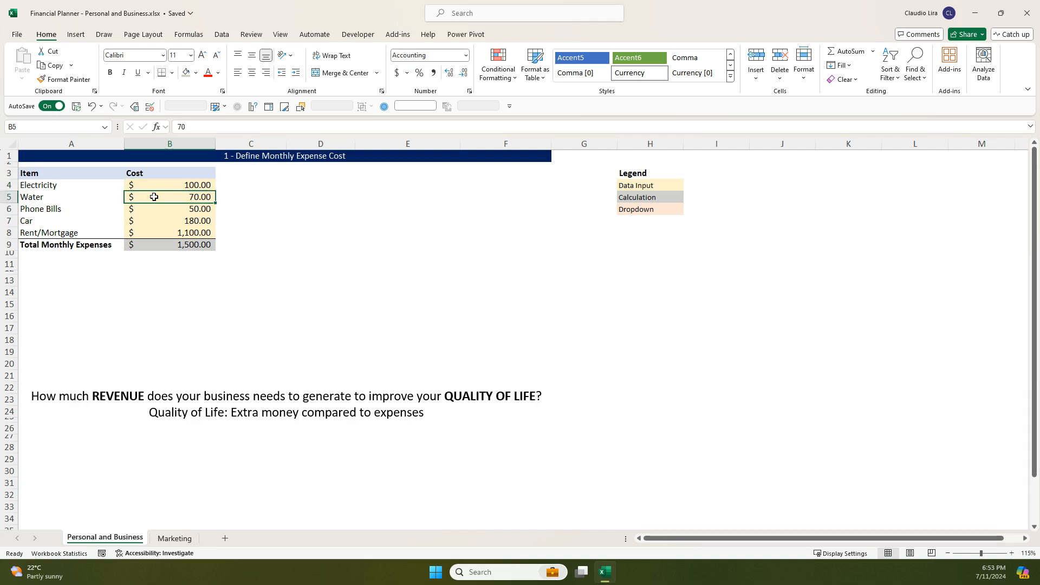
{"action": "left_click", "coordinate": [159, 208]}
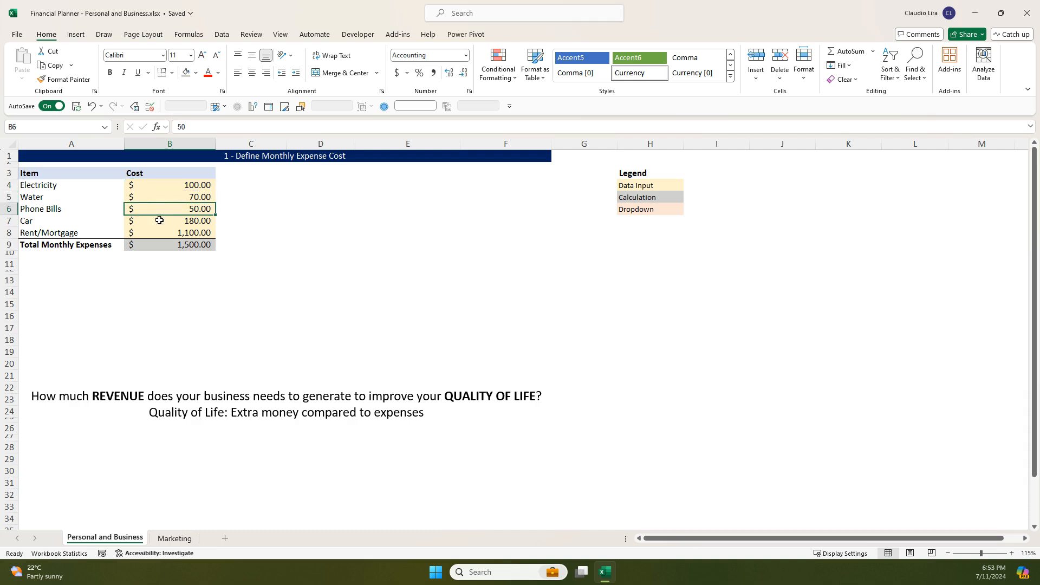
{"action": "left_click", "coordinate": [159, 220]}
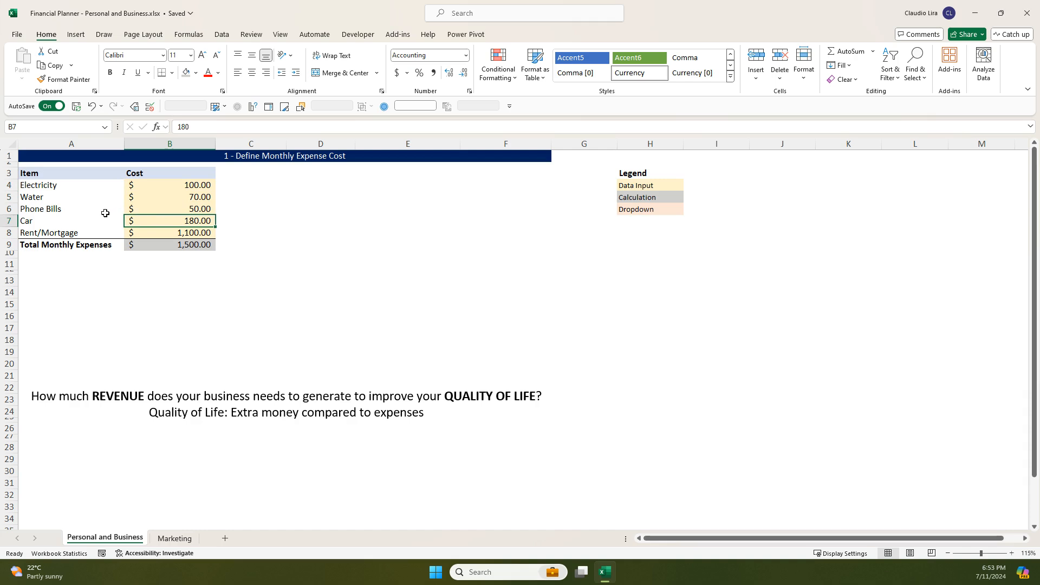
- Inspect the formula behind Total Monthly Expenses in B9 without changing it
{"action": "left_click", "coordinate": [102, 246]}
{"action": "left_click", "coordinate": [155, 248]}
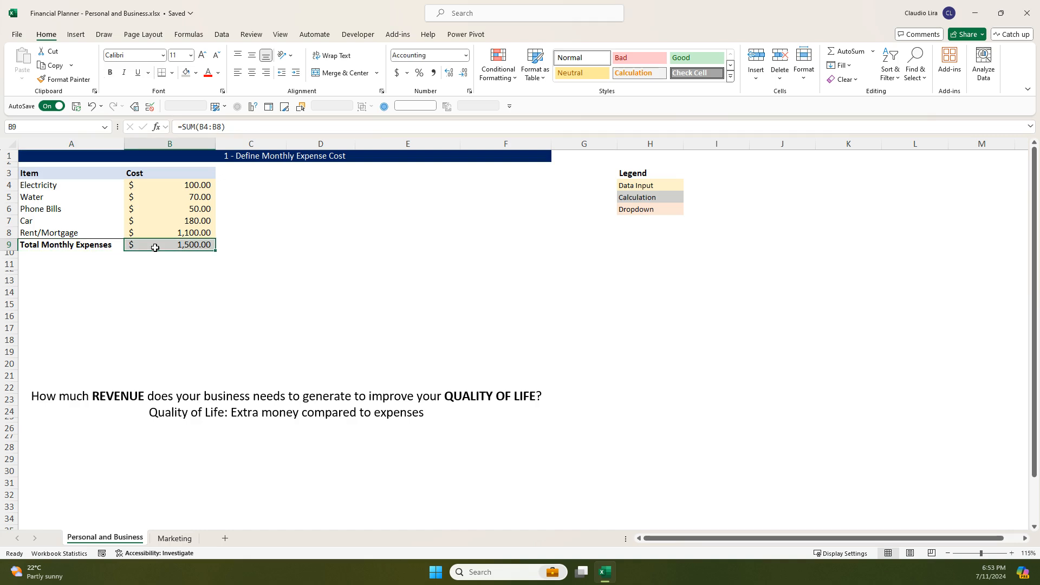
{"action": "left_click", "coordinate": [206, 126]}
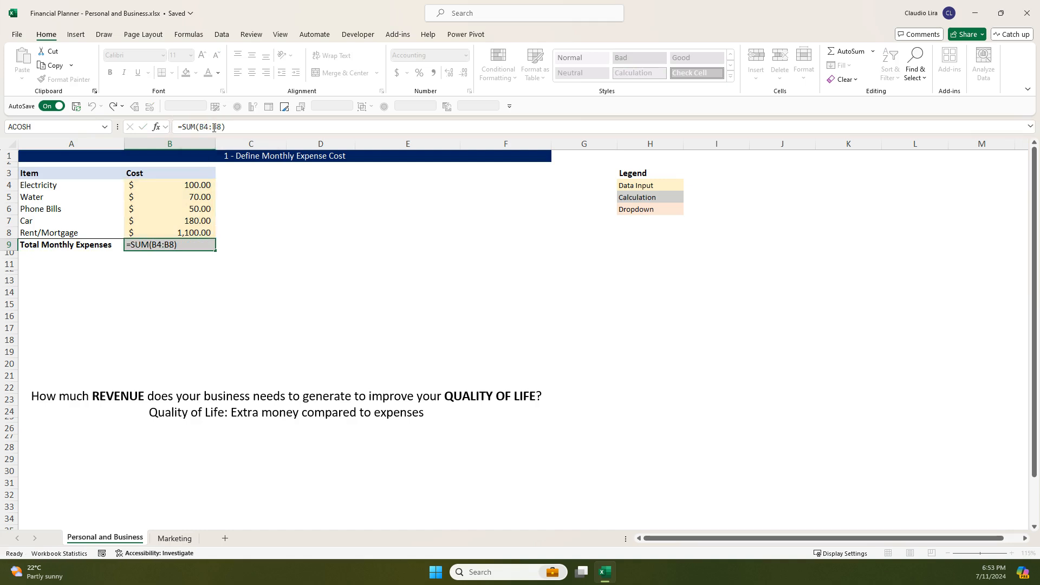
{"action": "key", "text": "Return"}
{"action": "left_click", "coordinate": [198, 246]}
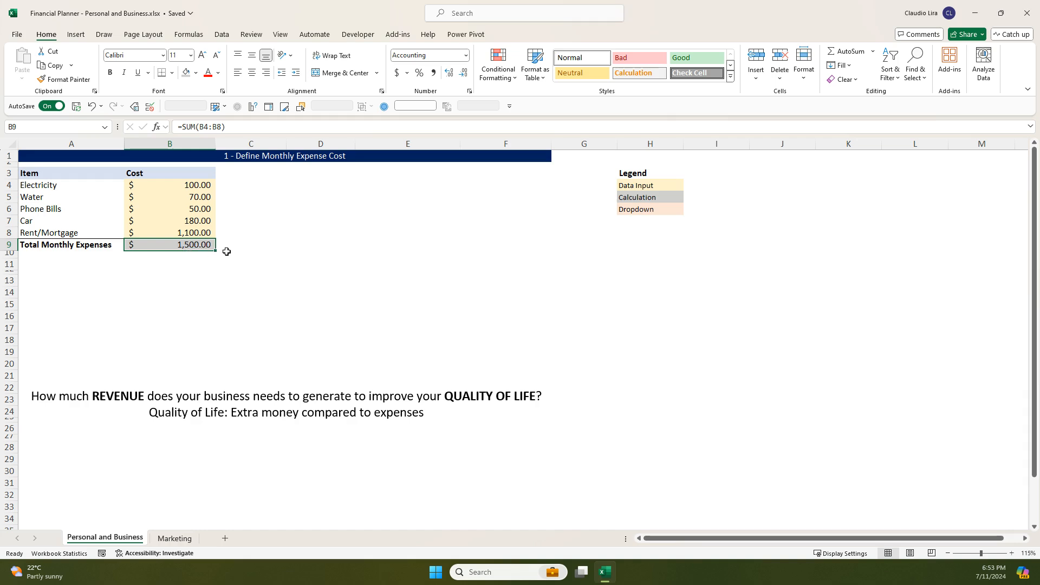
- Lower the covering rectangle's upper edge to just below row 24 to uncover the target income section
{"action": "left_click", "coordinate": [293, 336]}
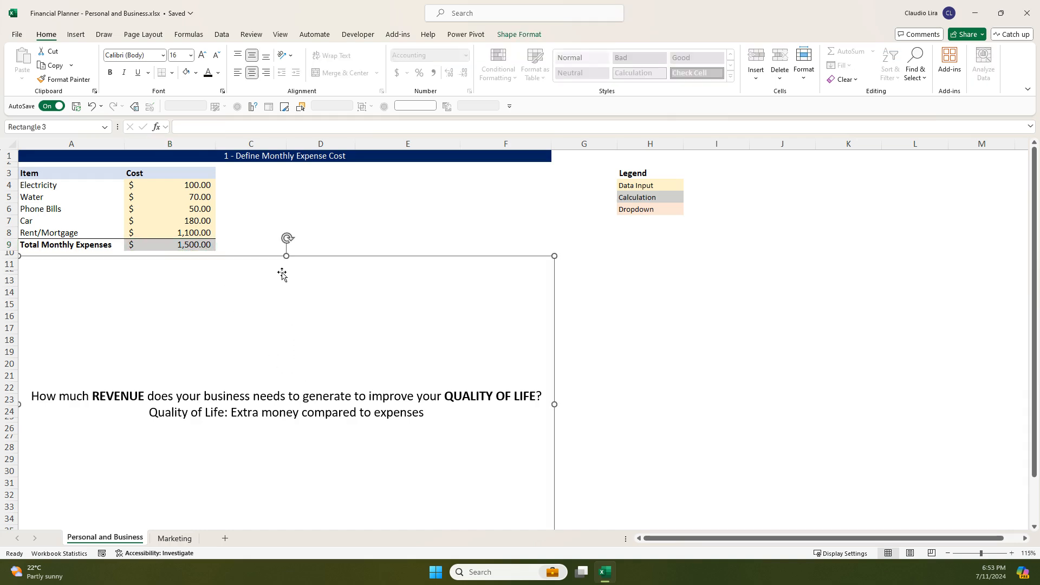
{"action": "left_click_drag", "start_coordinate": [288, 256], "coordinate": [280, 422]}
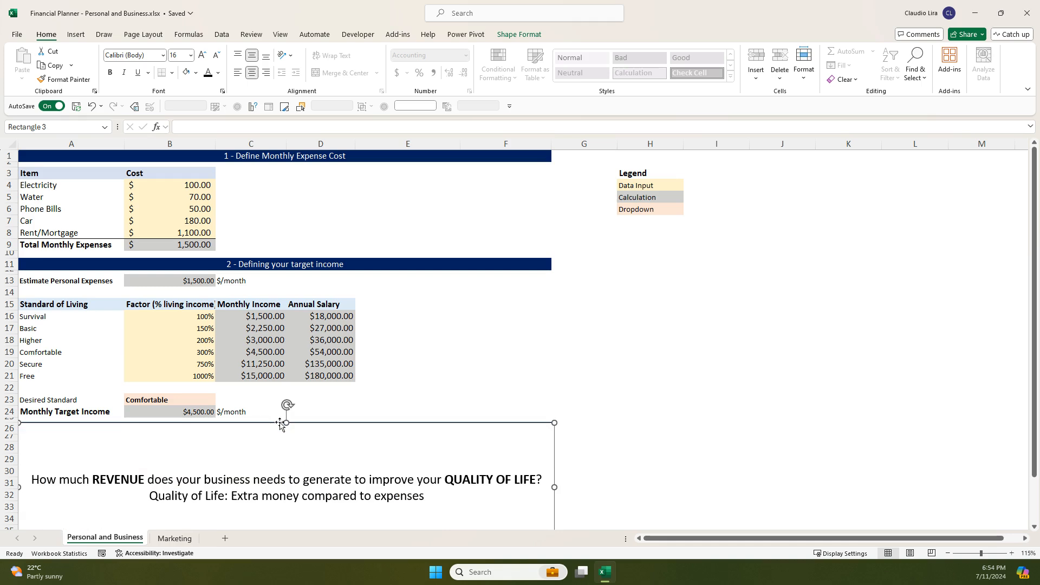
- Review the target income section's estimated personal expenses and the standard of living levels from Survival to Free
{"action": "left_click", "coordinate": [283, 265]}
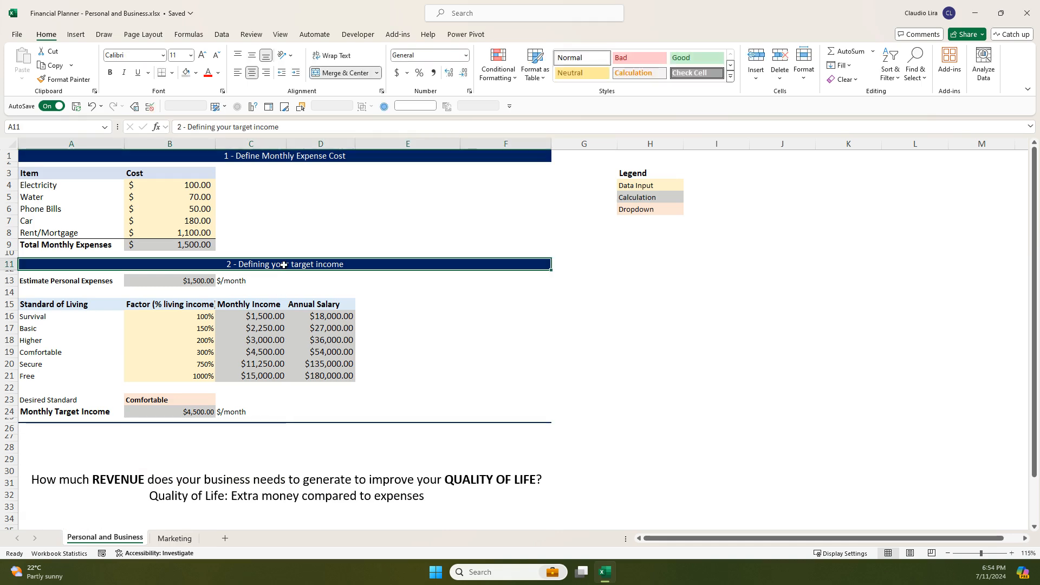
{"action": "left_click", "coordinate": [161, 282]}
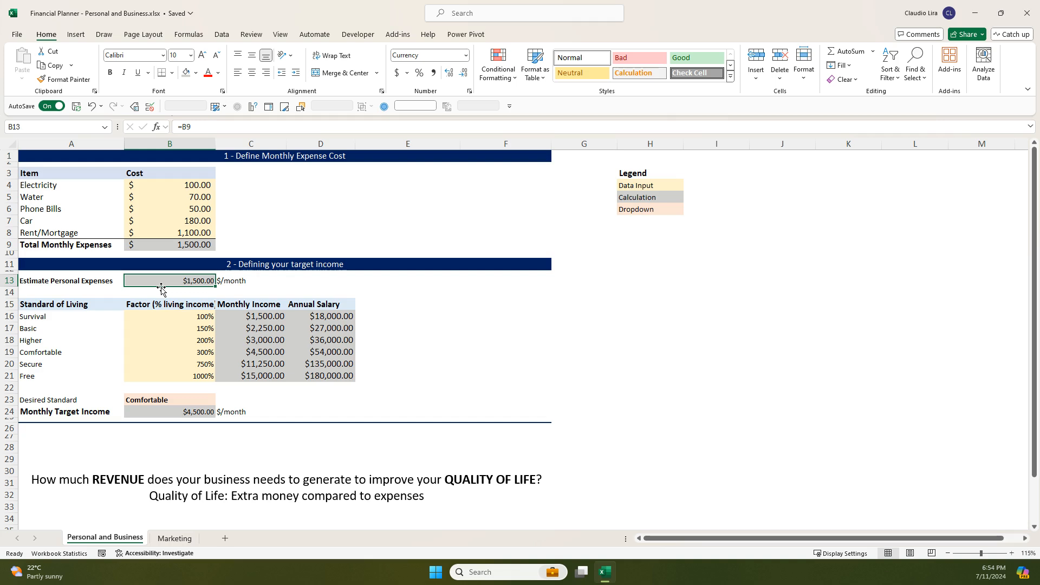
{"action": "left_click", "coordinate": [99, 304]}
{"action": "left_click", "coordinate": [93, 316]}
{"action": "left_click", "coordinate": [91, 327]}
{"action": "left_click", "coordinate": [83, 313]}
{"action": "left_click", "coordinate": [54, 328]}
{"action": "left_click", "coordinate": [55, 339]}
{"action": "left_click", "coordinate": [72, 353]}
{"action": "left_click", "coordinate": [75, 364]}
{"action": "left_click", "coordinate": [79, 375]}
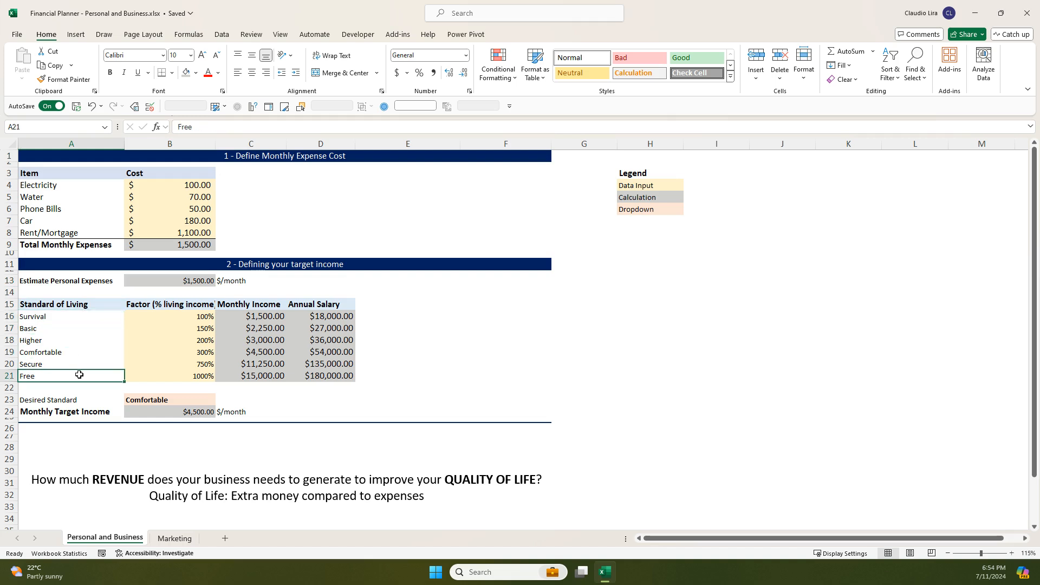
- Examine the living income factors in column B against the standard of living levels and the estimated personal expenses
{"action": "left_click", "coordinate": [162, 317]}
{"action": "left_click", "coordinate": [92, 317]}
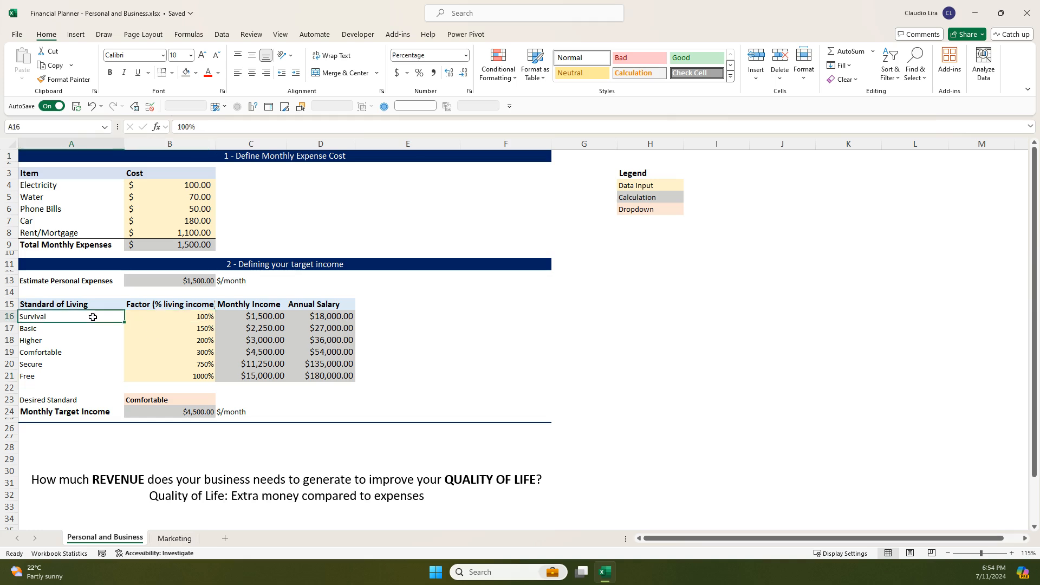
{"action": "left_click", "coordinate": [165, 317]}
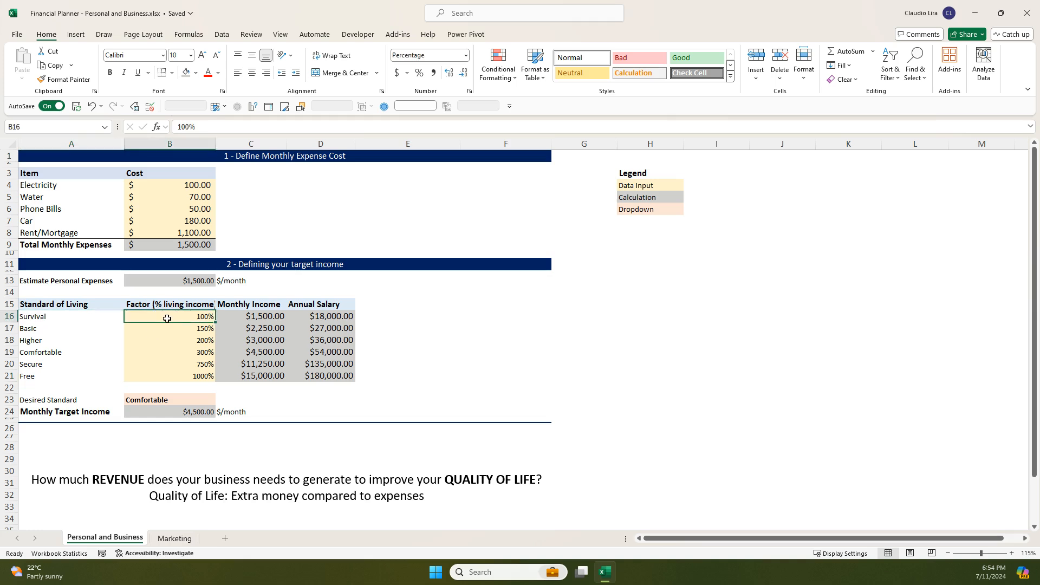
{"action": "left_click", "coordinate": [168, 328]}
{"action": "left_click", "coordinate": [178, 345]}
{"action": "left_click", "coordinate": [169, 280]}
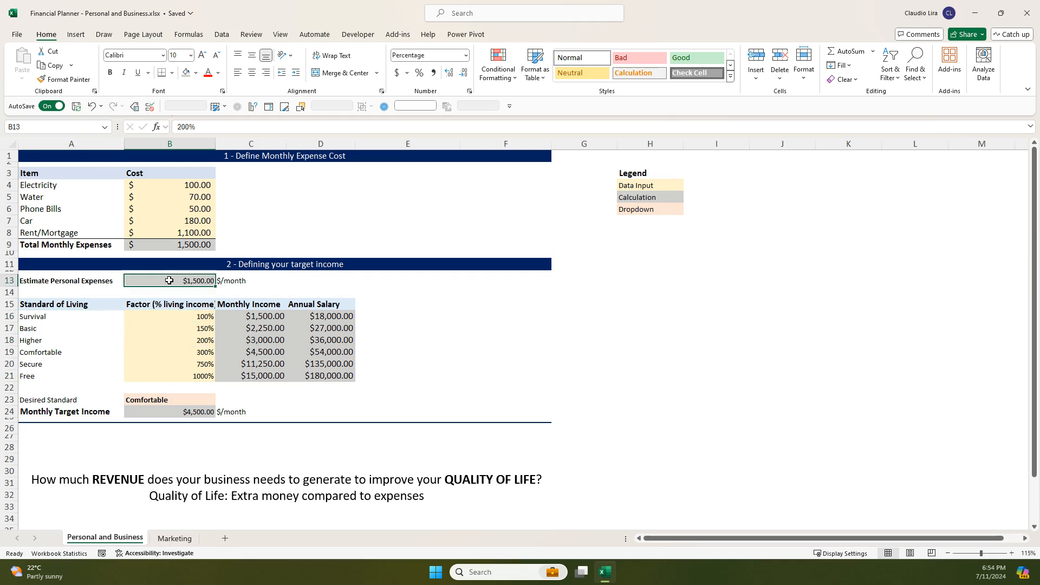
{"action": "left_click", "coordinate": [171, 338]}
{"action": "left_click", "coordinate": [170, 353]}
{"action": "left_click", "coordinate": [72, 329]}
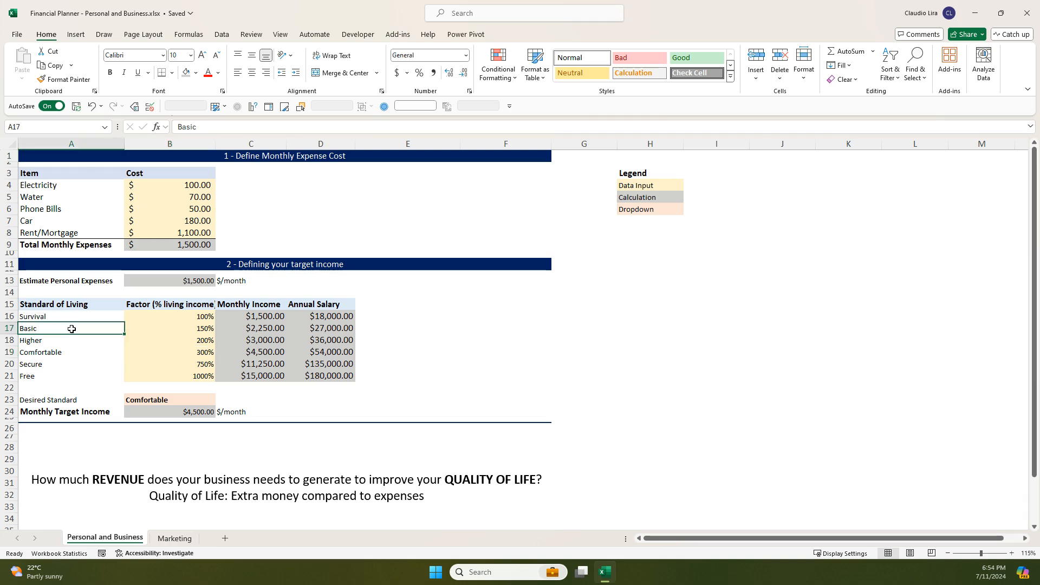
{"action": "left_click", "coordinate": [169, 341]}
- Trace how the Survival row's monthly income in C16 derives from its factor and the estimated personal expenses
{"action": "left_click", "coordinate": [201, 315]}
{"action": "left_click", "coordinate": [243, 316]}
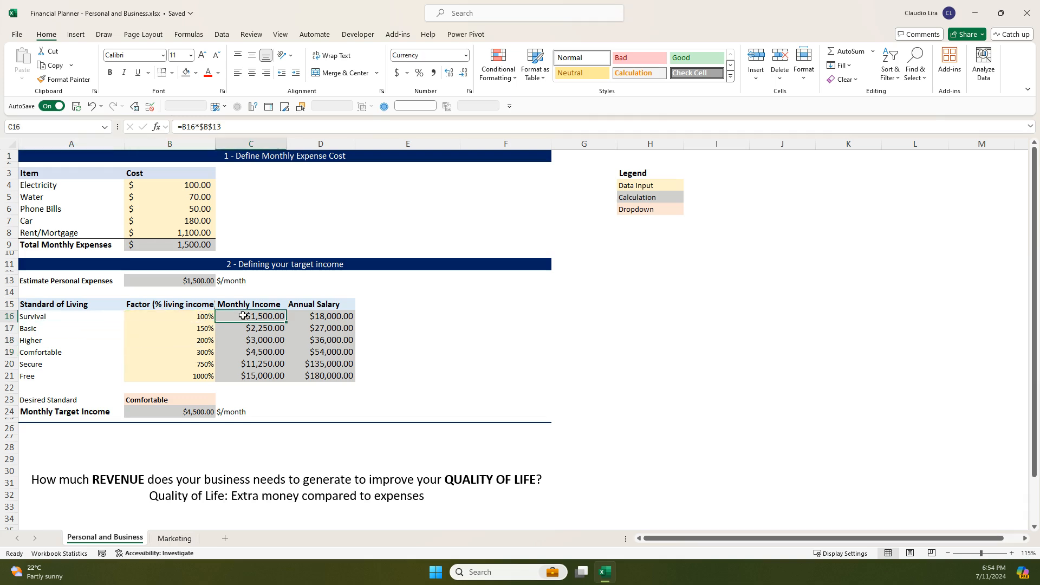
{"action": "left_click", "coordinate": [84, 318]}
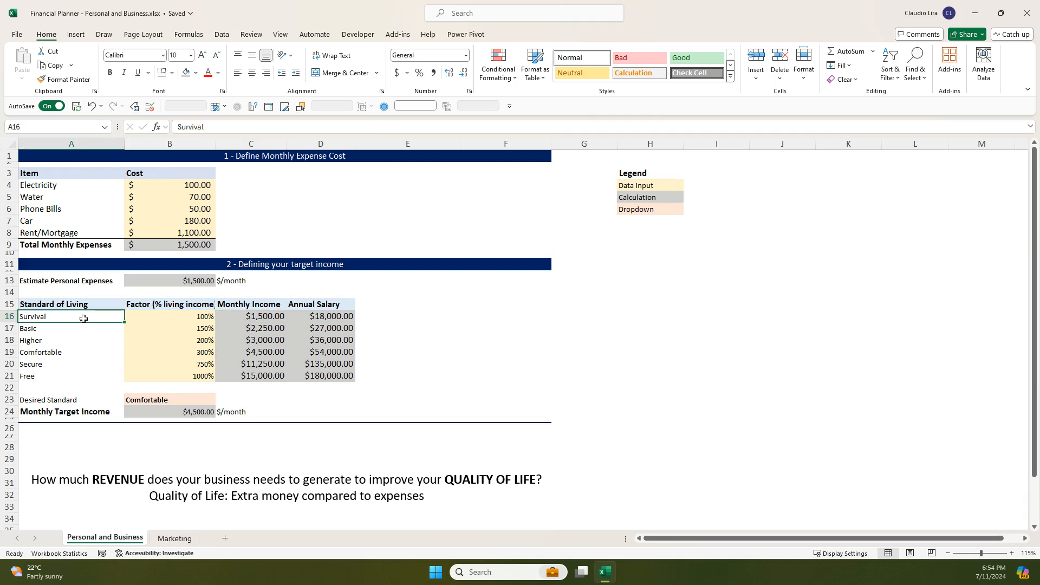
{"action": "left_click", "coordinate": [174, 319]}
{"action": "left_click", "coordinate": [251, 319]}
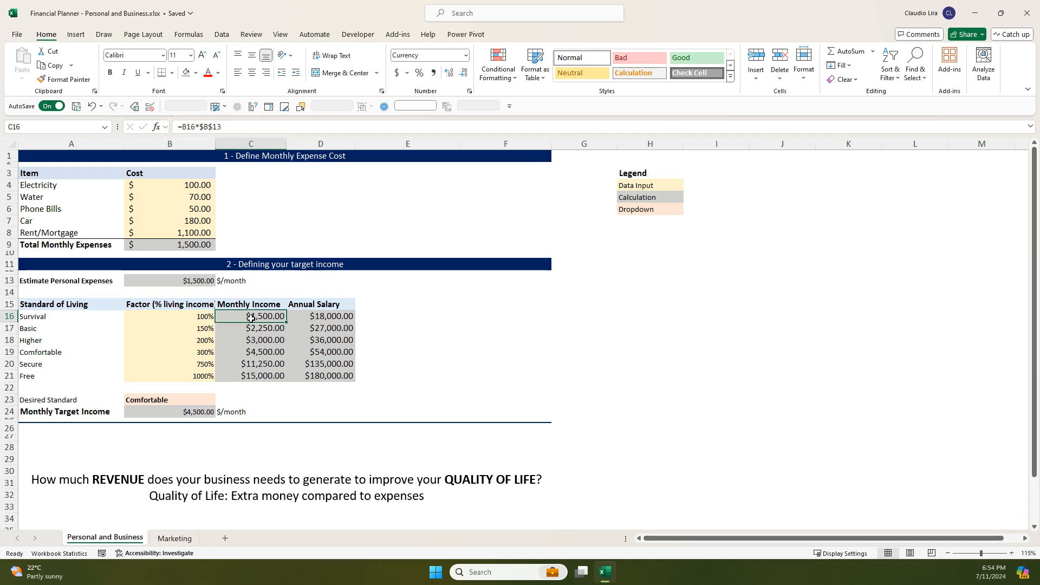
{"action": "left_click", "coordinate": [187, 283]}
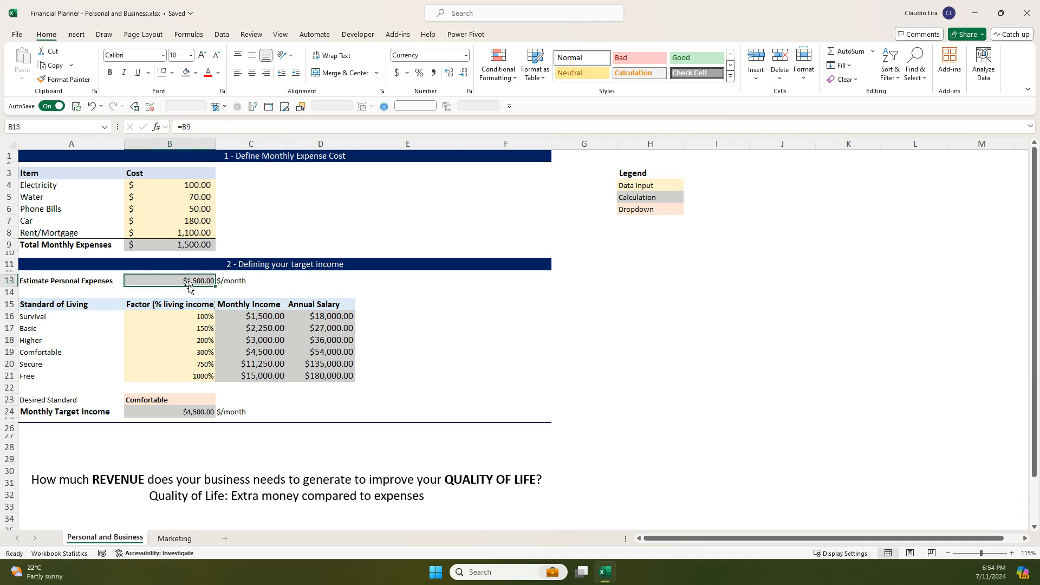
{"action": "left_click", "coordinate": [267, 316]}
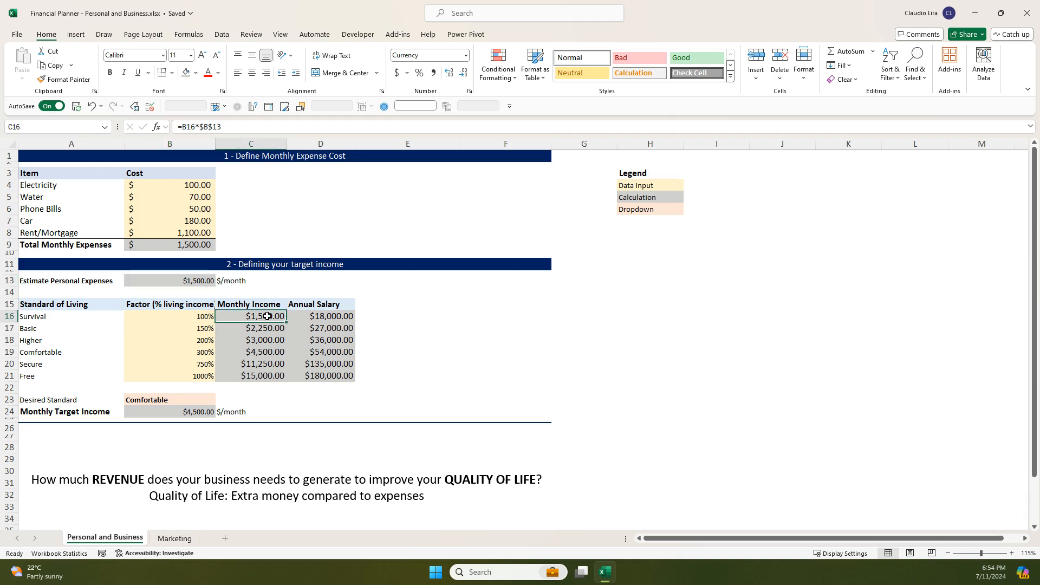
{"action": "left_click_drag", "start_coordinate": [111, 316], "coordinate": [270, 318]}
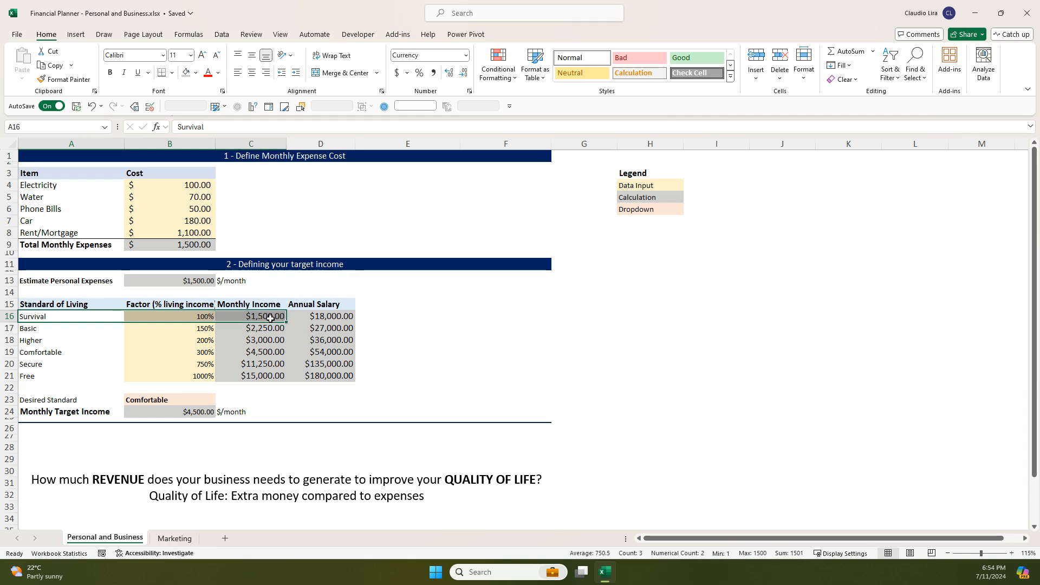
{"action": "left_click", "coordinate": [172, 214]}
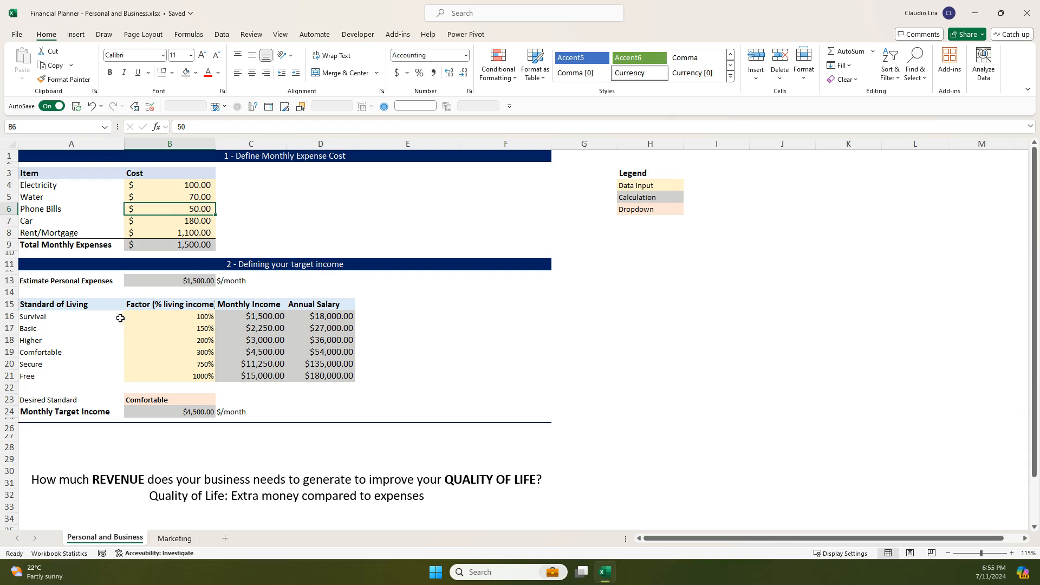
{"action": "left_click_drag", "start_coordinate": [107, 320], "coordinate": [252, 319]}
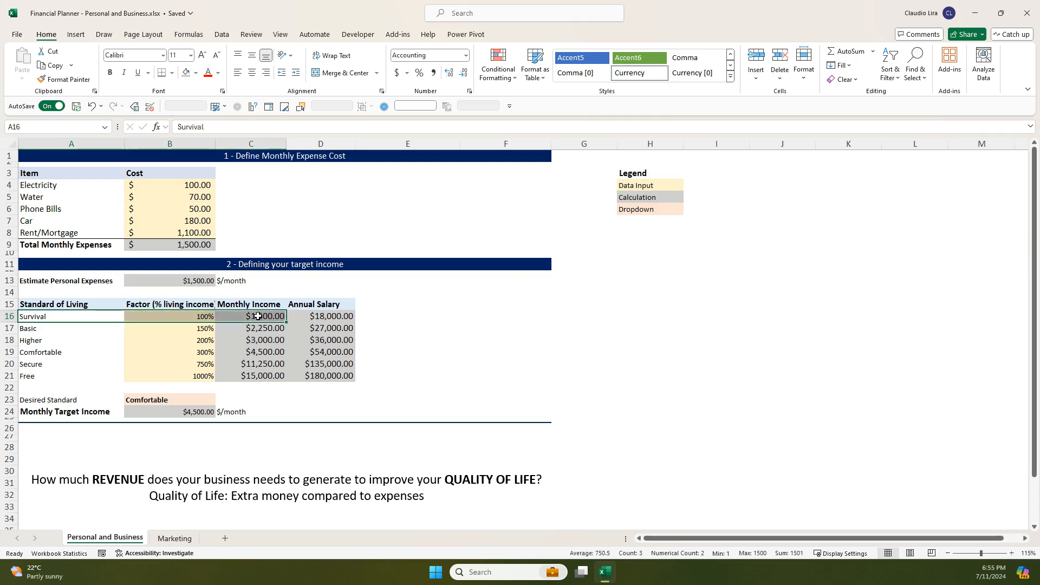
- Inspect the Basic row's factor and its monthly income formula in C17, leaving the formula as it is
{"action": "left_click", "coordinate": [49, 329]}
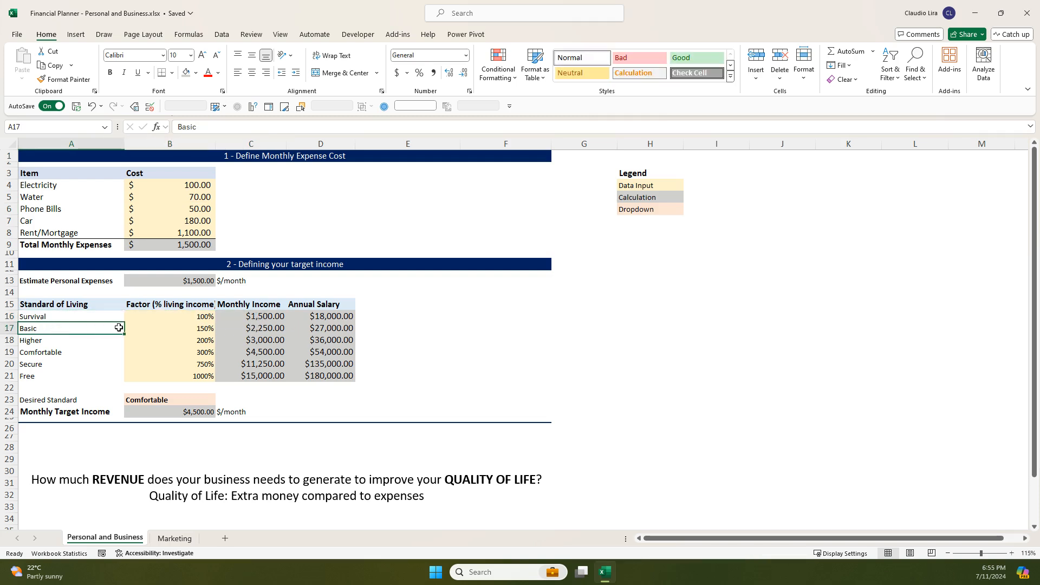
{"action": "left_click", "coordinate": [180, 328]}
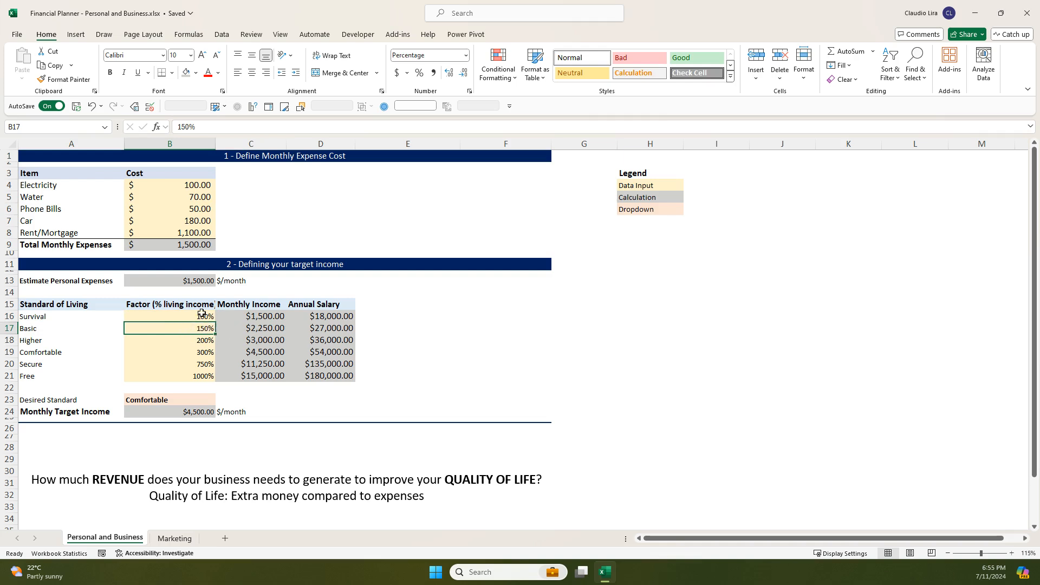
{"action": "left_click", "coordinate": [192, 282]}
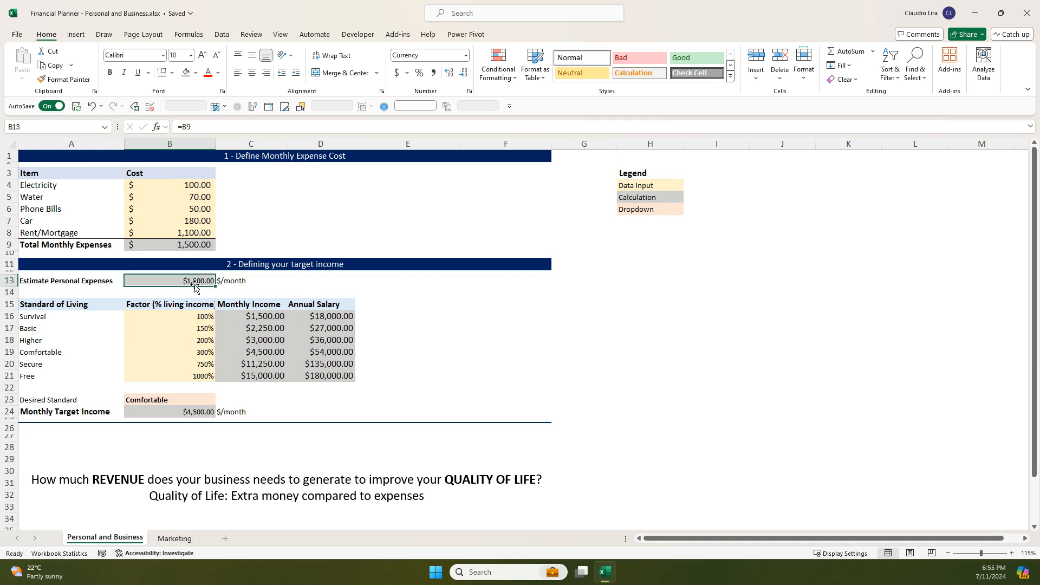
{"action": "double_click", "coordinate": [245, 333]}
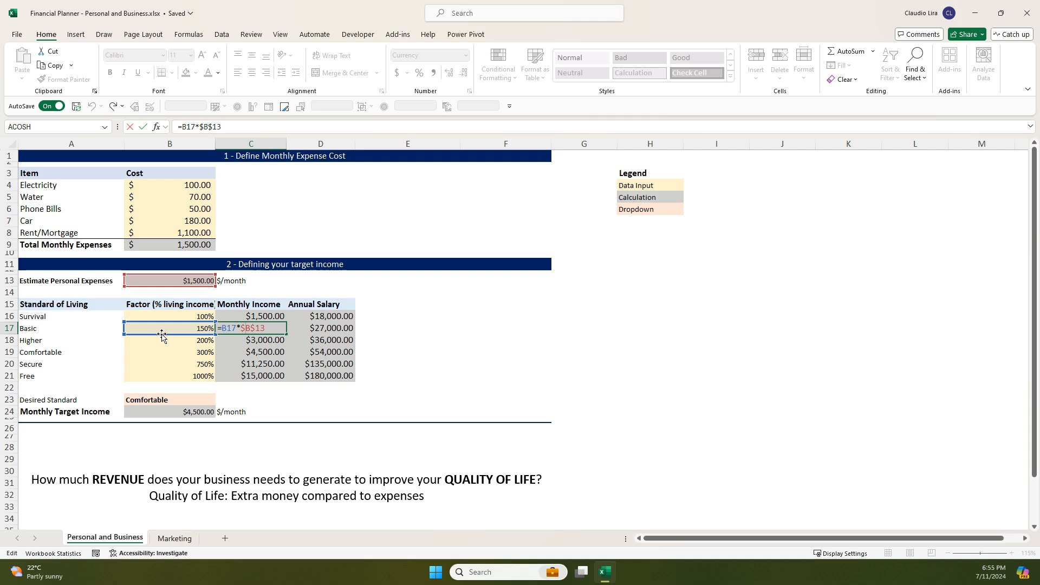
{"action": "key", "text": "Return"}
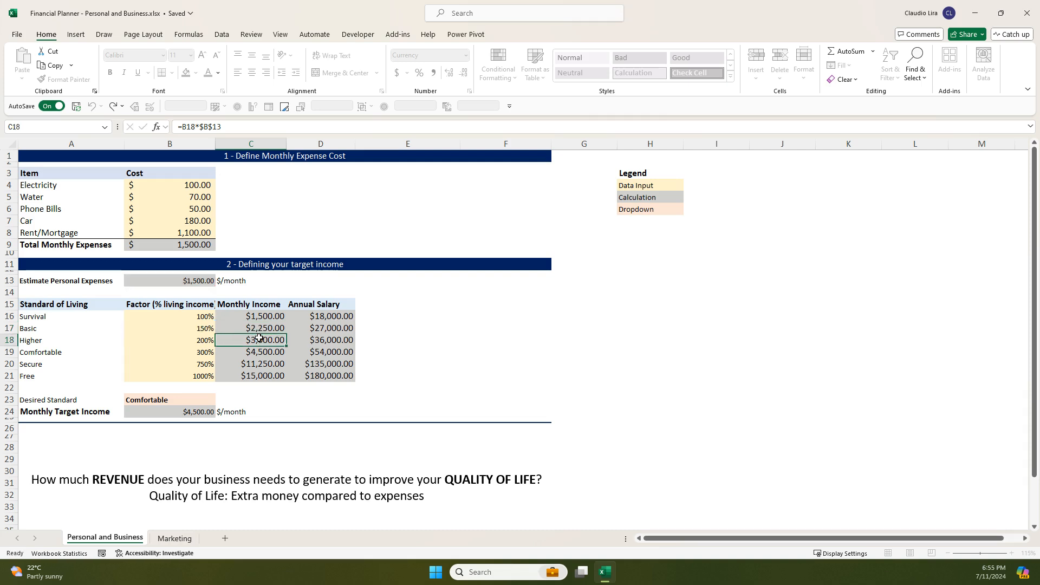
- Inspect the monthly income formulas for the Higher and Comfortable rows in C18 and C19, leaving the formulas as they are
{"action": "key", "text": "F2"}
{"action": "key", "text": "Return"}
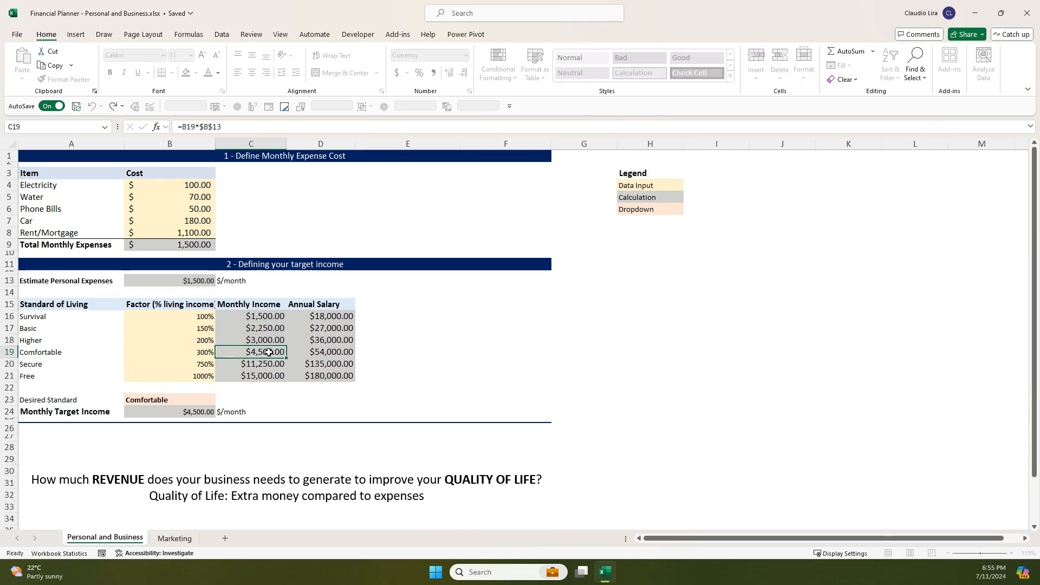
{"action": "key", "text": "F2"}
{"action": "key", "text": "Return"}
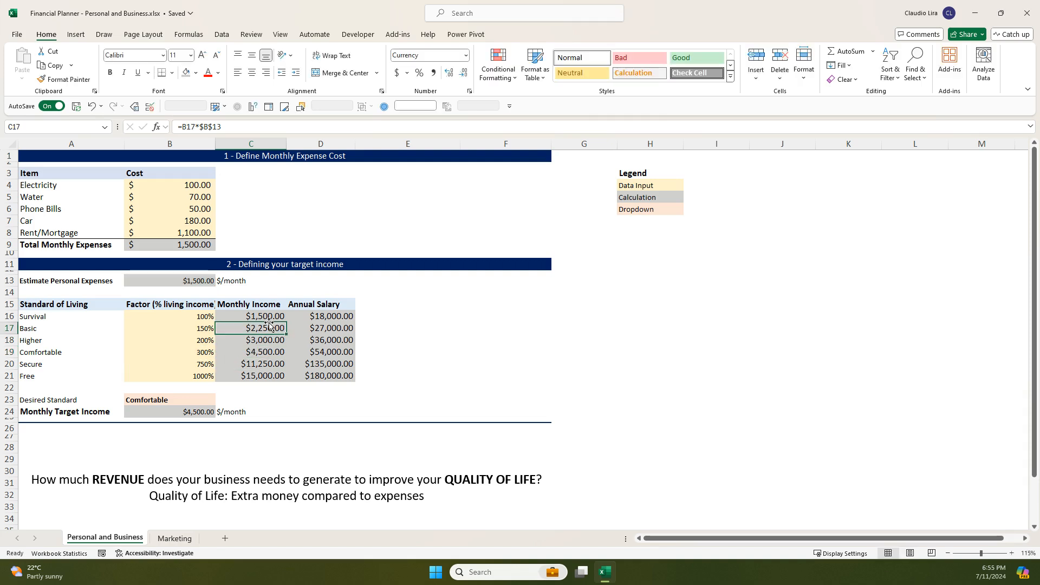
{"action": "left_click", "coordinate": [268, 314]}
{"action": "left_click_drag", "start_coordinate": [268, 316], "coordinate": [264, 369]}
{"action": "left_click", "coordinate": [262, 355]}
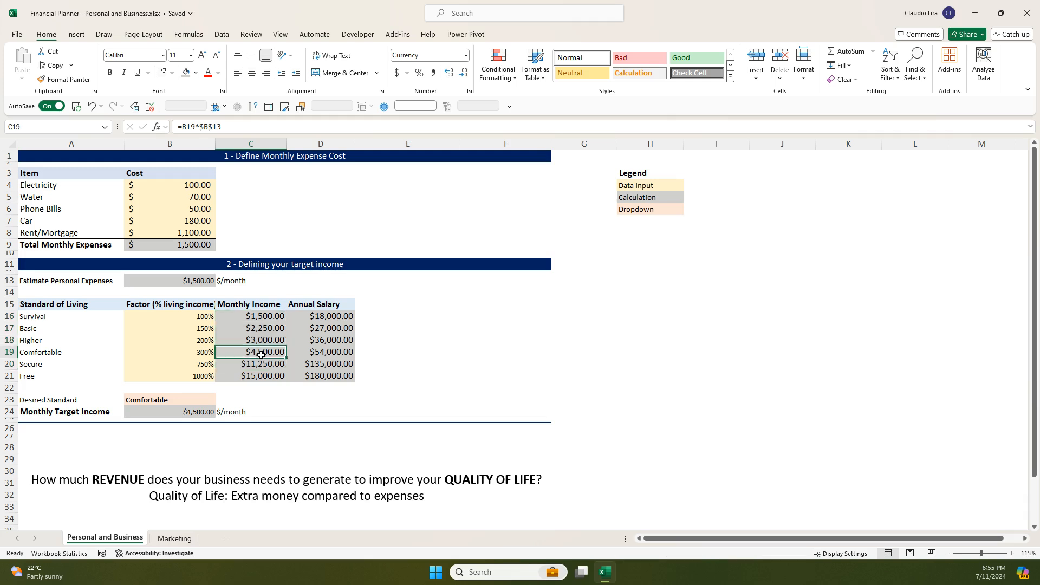
{"action": "left_click", "coordinate": [260, 338]}
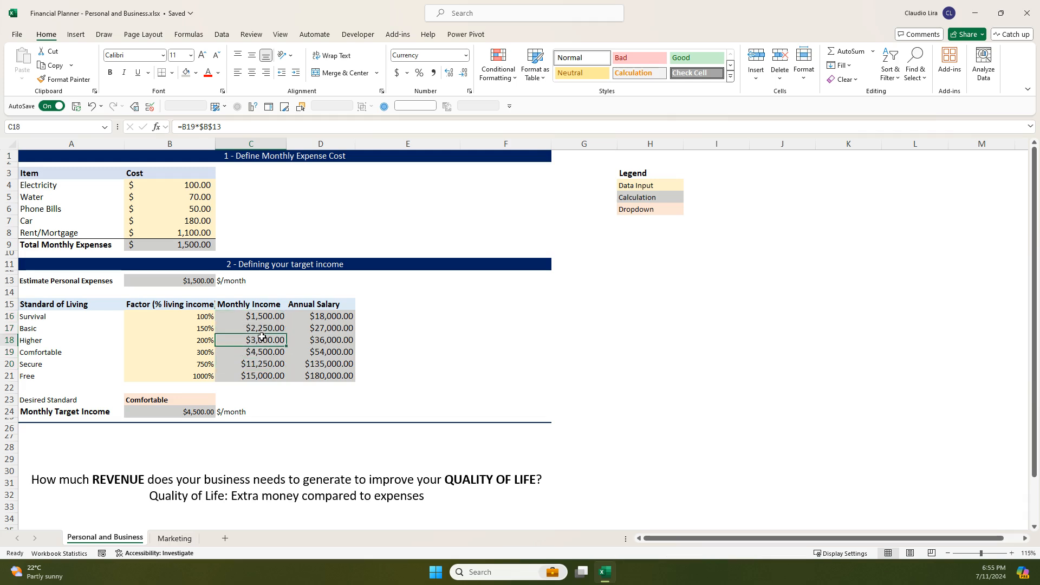
- Check the Higher level's label in A18 against its living income factor in B18
{"action": "left_click", "coordinate": [194, 342]}
{"action": "left_click", "coordinate": [86, 340]}
{"action": "left_click", "coordinate": [219, 345]}
{"action": "left_click", "coordinate": [193, 345]}
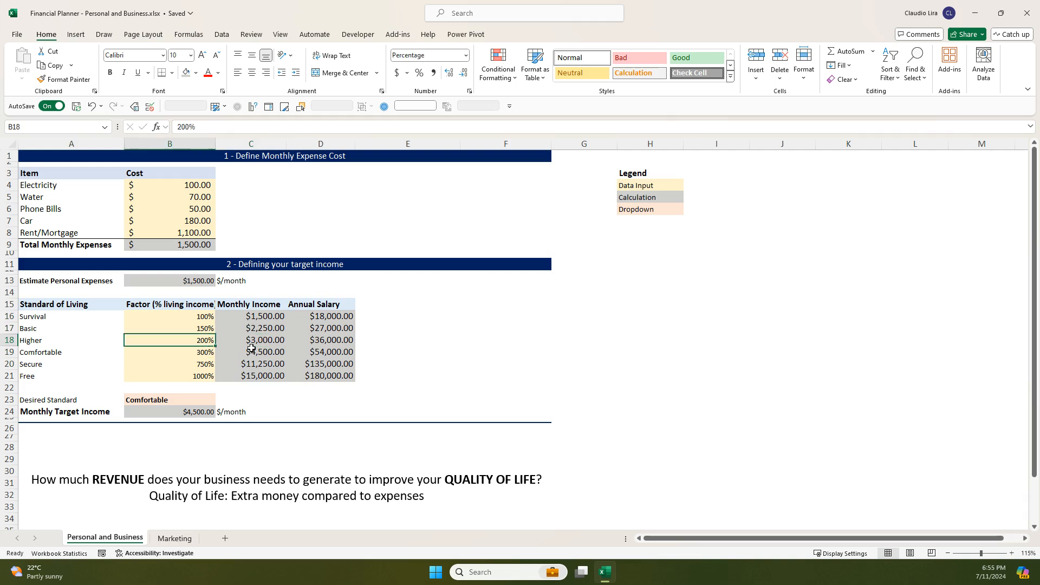
- Inspect how the Survival row's annual salary in D16 derives from its monthly income, leaving the formula as it is
{"action": "left_click", "coordinate": [326, 318]}
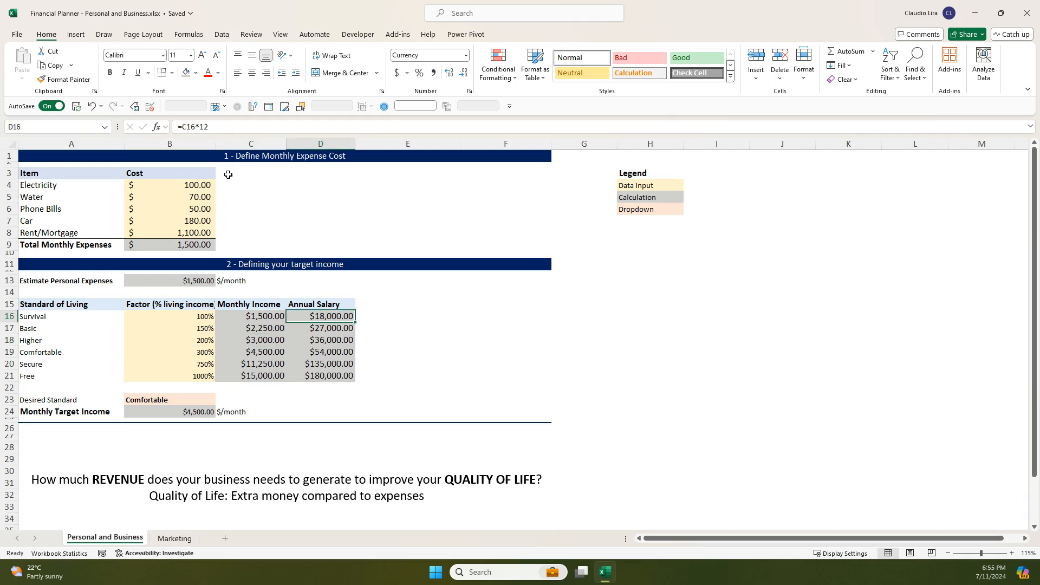
{"action": "left_click", "coordinate": [204, 128]}
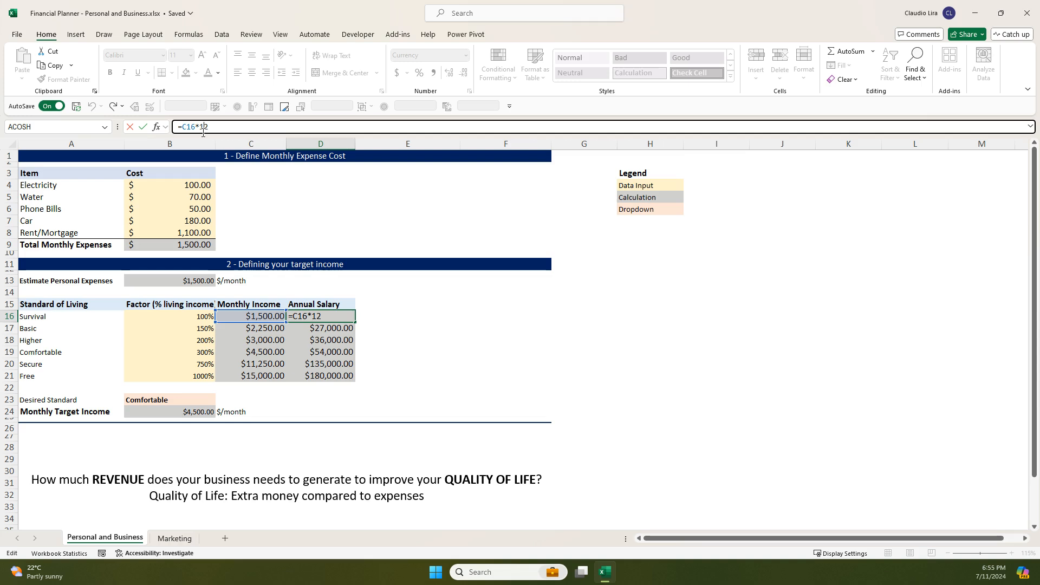
{"action": "key", "text": "Return"}
{"action": "left_click", "coordinate": [269, 328]}
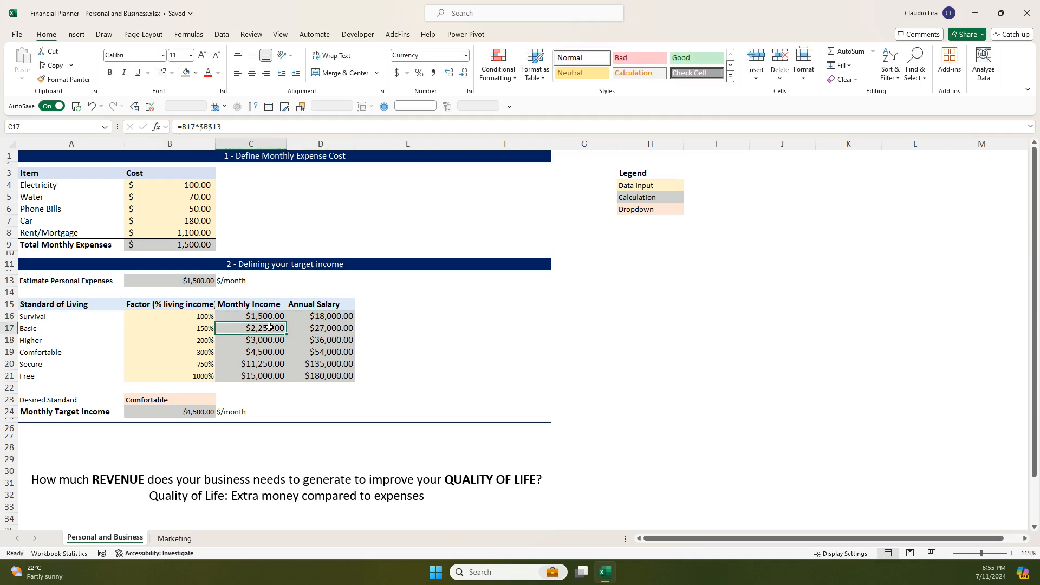
- Compare the annual salaries of the Higher and Comfortable rows in column D with the monthly incomes in column C
{"action": "left_click", "coordinate": [329, 339]}
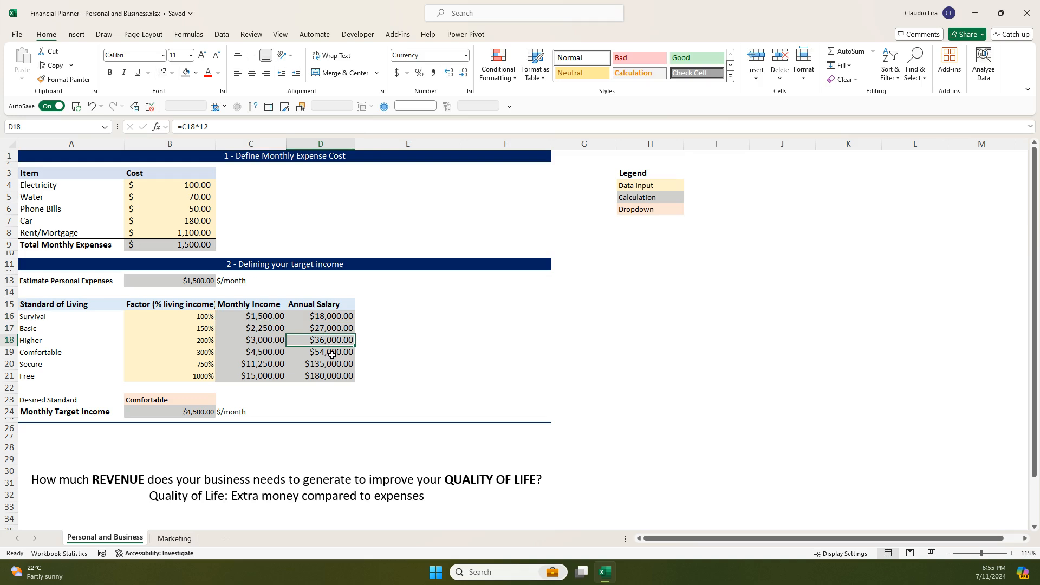
{"action": "left_click", "coordinate": [333, 354]}
{"action": "left_click", "coordinate": [328, 340]}
{"action": "left_click", "coordinate": [278, 338]}
{"action": "left_click", "coordinate": [328, 340]}
{"action": "left_click", "coordinate": [271, 329]}
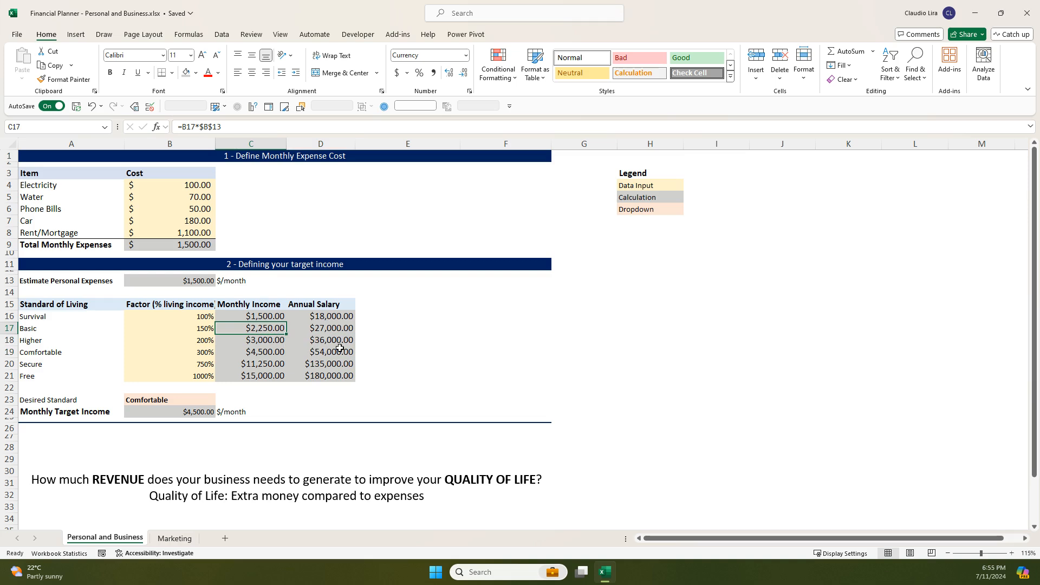
- Review the factors of the Higher, Comfortable and Secure rows, ending at the Free level
{"action": "left_click", "coordinate": [176, 340]}
{"action": "left_click", "coordinate": [175, 354]}
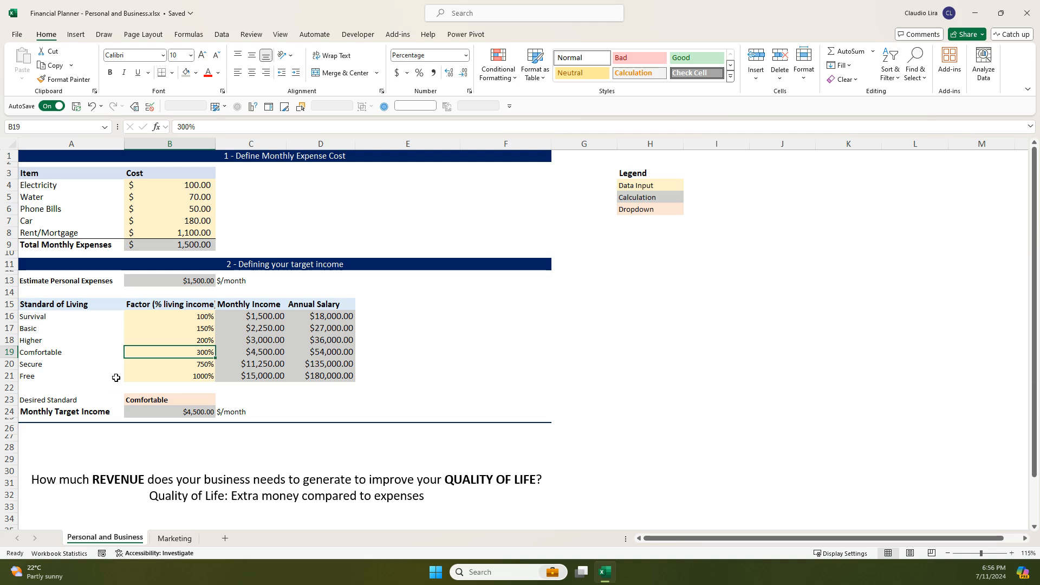
{"action": "left_click", "coordinate": [195, 366]}
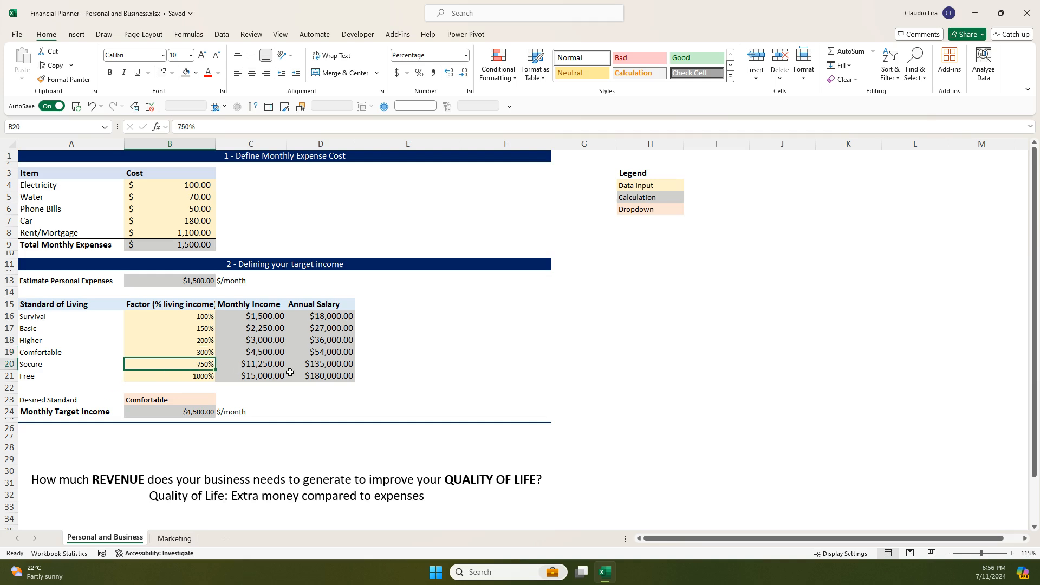
{"action": "left_click", "coordinate": [102, 374]}
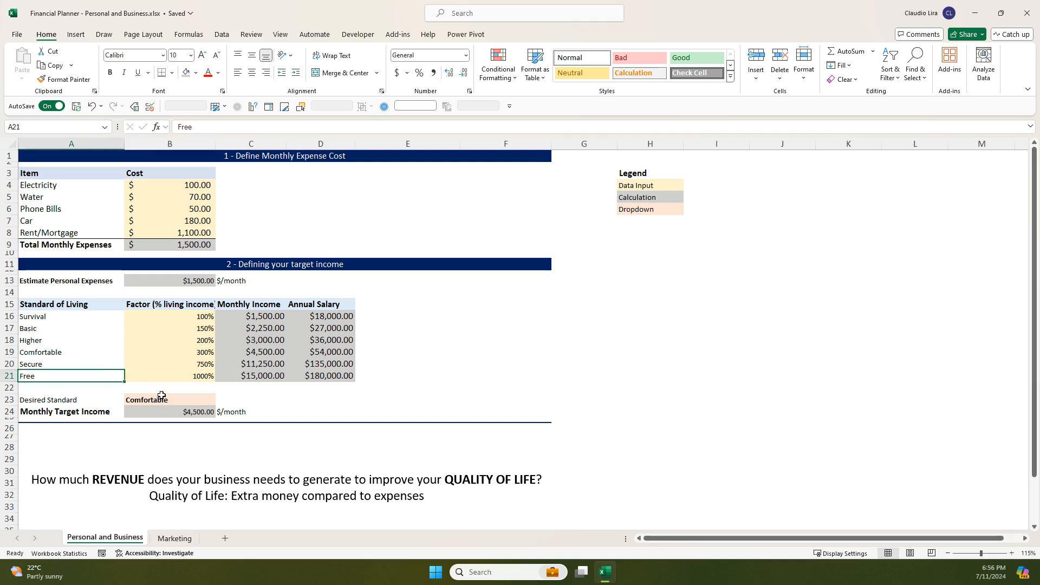
- Set the desired standard in B23 to Secure
{"action": "left_click", "coordinate": [176, 399]}
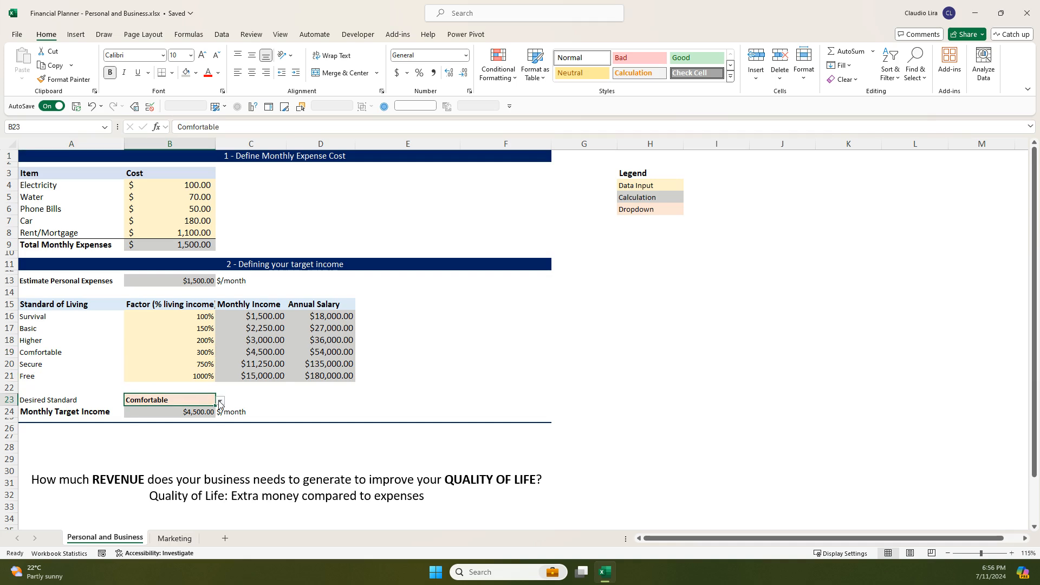
{"action": "left_click", "coordinate": [220, 402]}
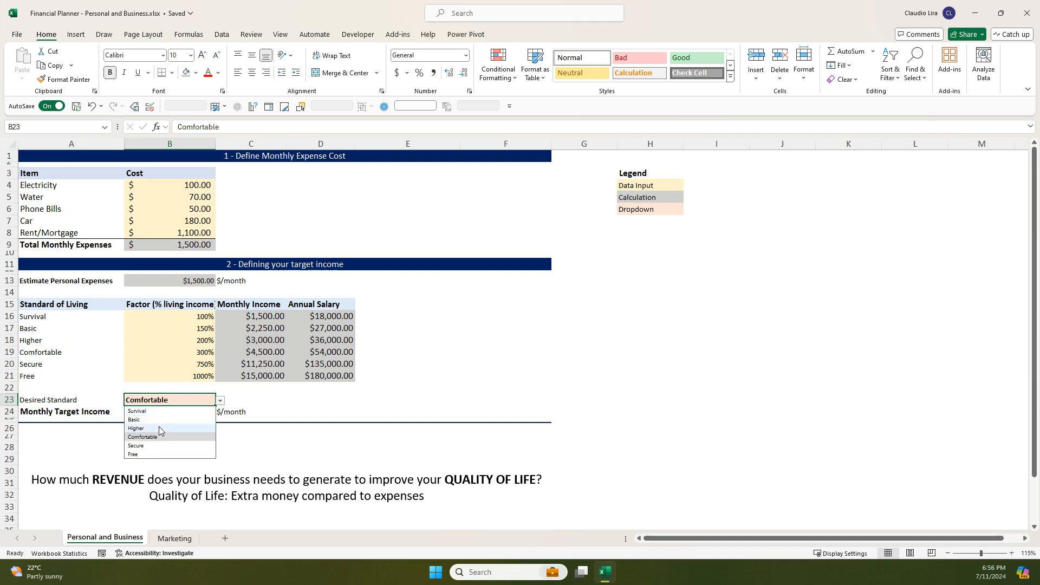
{"action": "left_click", "coordinate": [156, 446]}
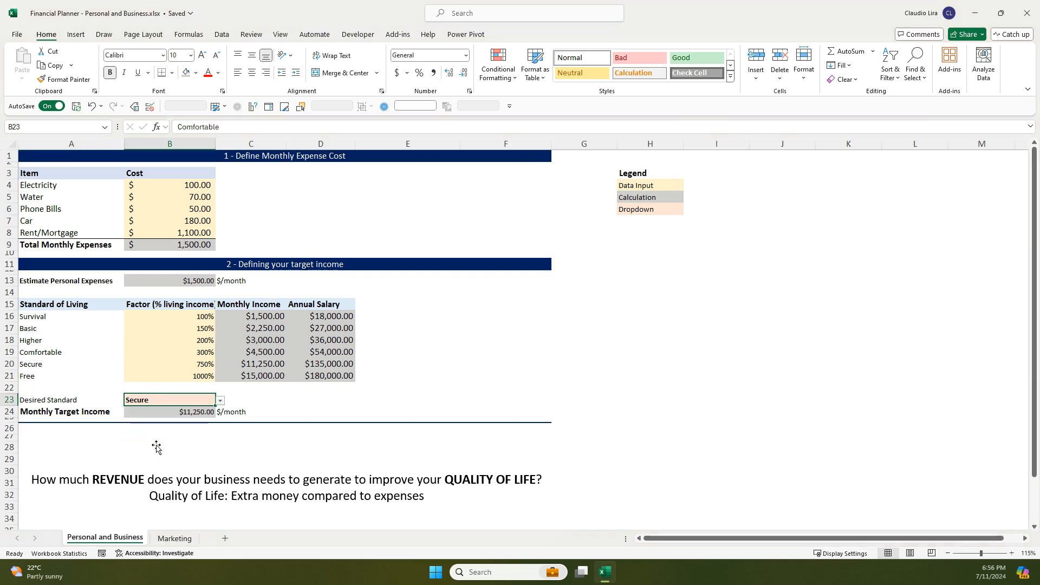
- Check the monthly target income in B24 and its lookup formula against the Secure row's monthly income in C20
{"action": "left_click", "coordinate": [208, 412]}
{"action": "left_click", "coordinate": [242, 366]}
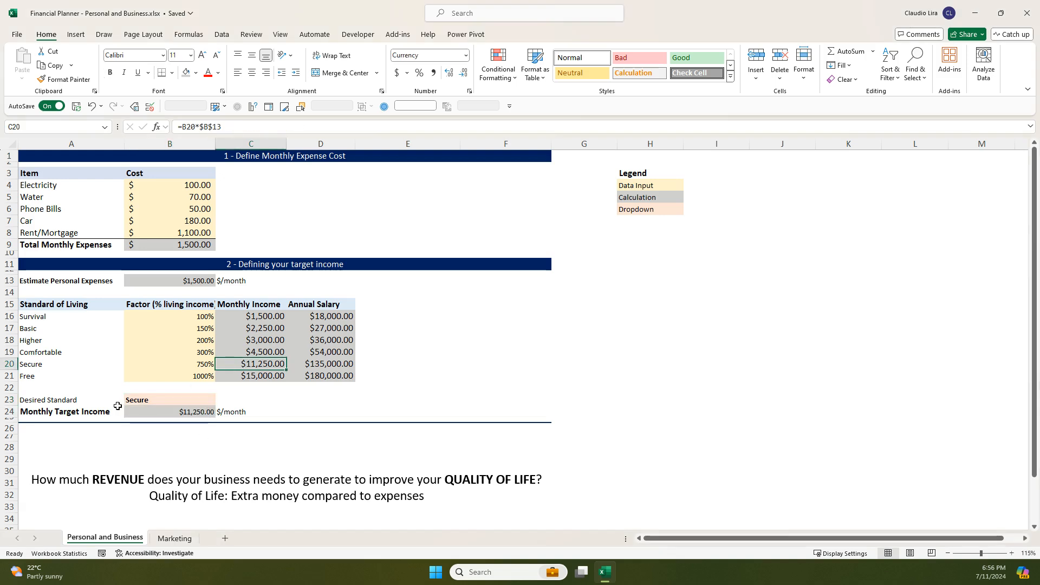
{"action": "left_click", "coordinate": [96, 411]}
{"action": "left_click", "coordinate": [187, 412]}
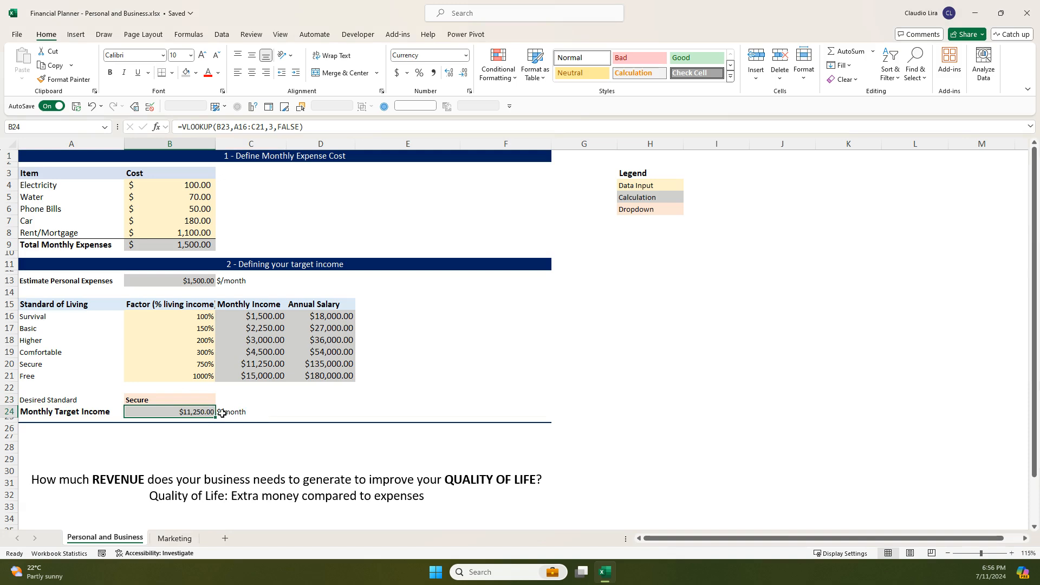
- Change the desired standard in B23 to Basic
{"action": "left_click", "coordinate": [201, 353]}
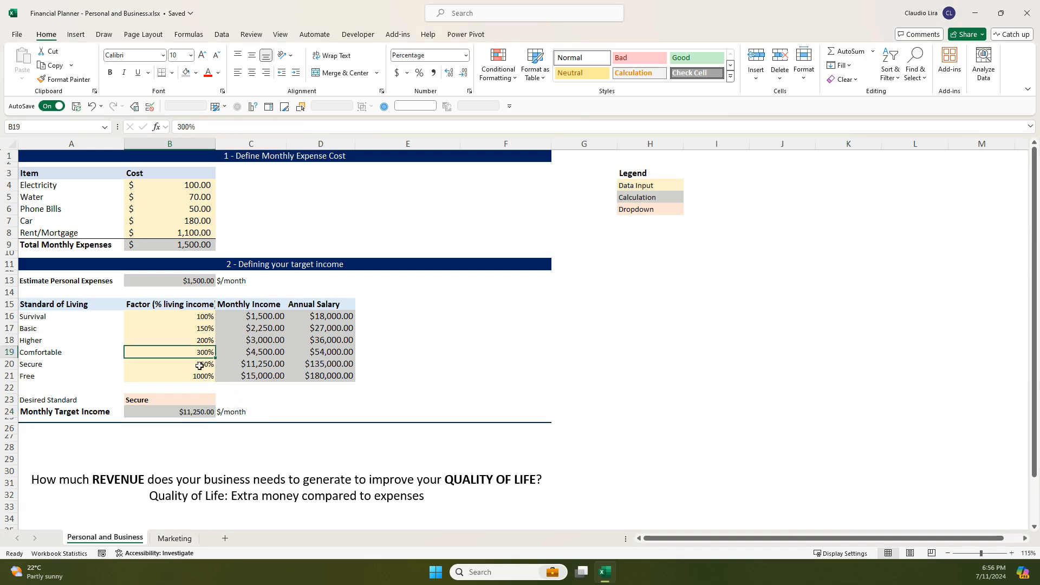
{"action": "left_click", "coordinate": [212, 405]}
{"action": "left_click", "coordinate": [220, 401]}
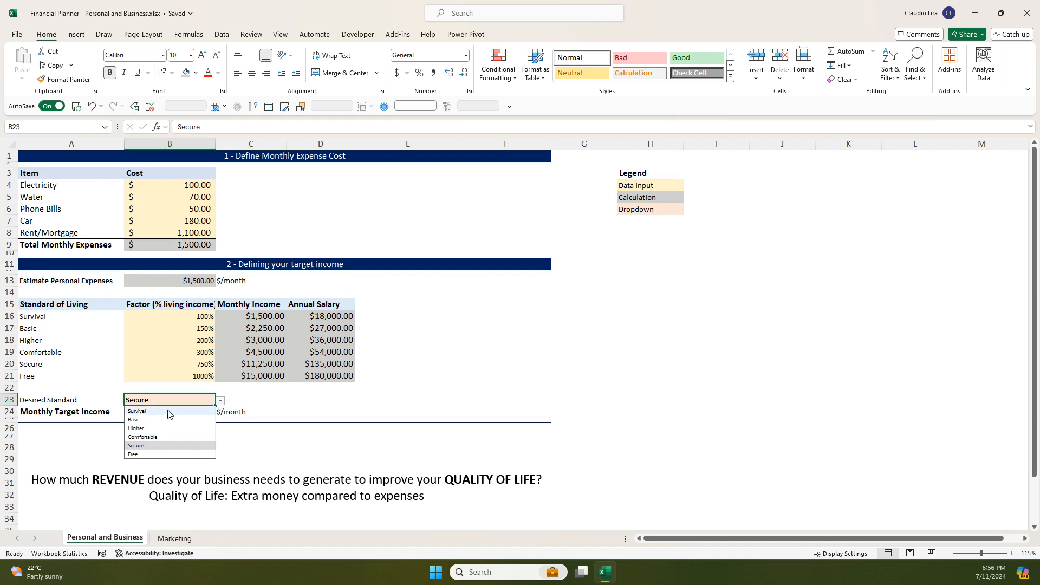
{"action": "left_click", "coordinate": [152, 420]}
- Compare the monthly target income in B24 with the Basic row's monthly income, then view the Comfortable row's income
{"action": "left_click", "coordinate": [185, 413]}
{"action": "left_click_drag", "start_coordinate": [269, 328], "coordinate": [110, 330]}
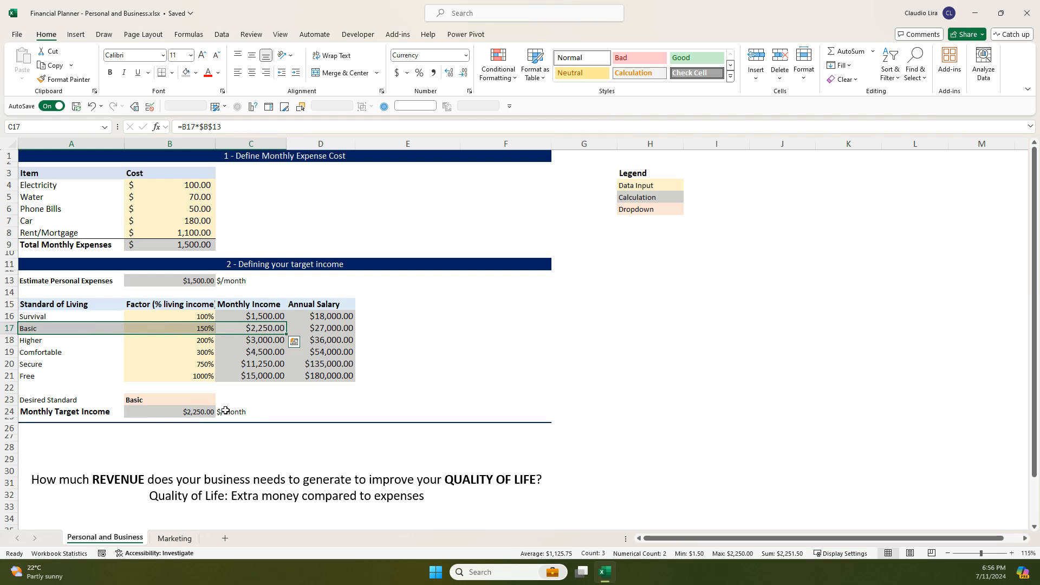
{"action": "left_click", "coordinate": [258, 351]}
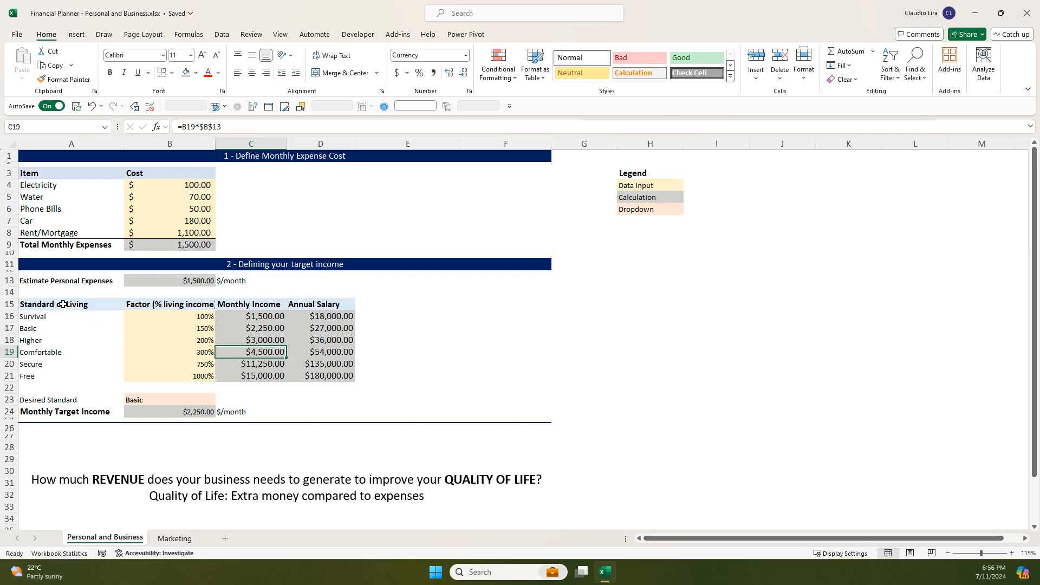
- Review the standard of living levels in A16:A21 along with the Higher and Secure factors in column B
{"action": "left_click", "coordinate": [63, 305]}
{"action": "left_click_drag", "start_coordinate": [63, 314], "coordinate": [60, 383]}
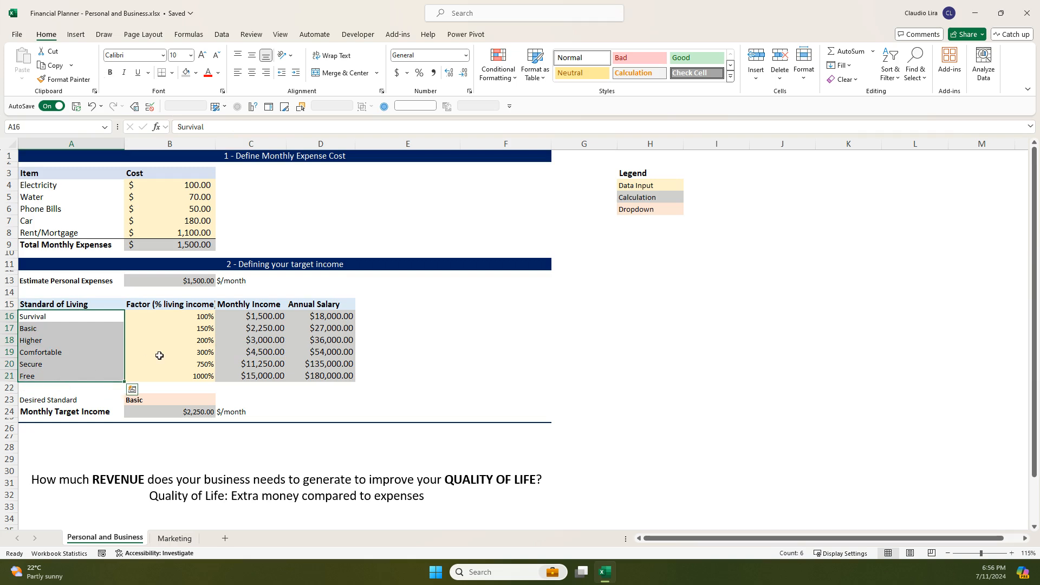
{"action": "left_click", "coordinate": [187, 339]}
{"action": "left_click", "coordinate": [186, 364]}
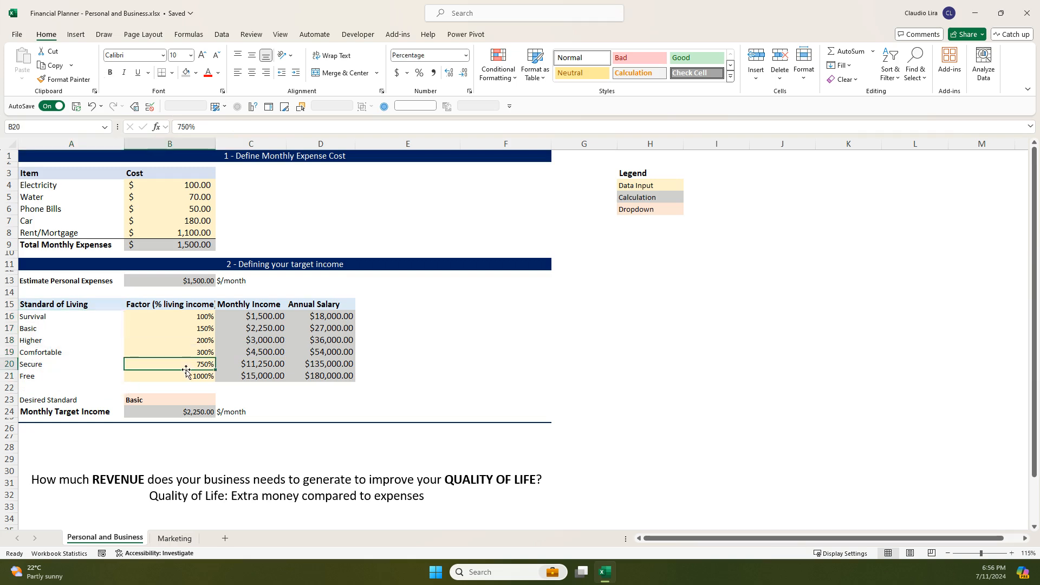
{"action": "left_click", "coordinate": [67, 342]}
{"action": "left_click", "coordinate": [59, 354]}
{"action": "left_click", "coordinate": [60, 368]}
{"action": "left_click", "coordinate": [62, 343]}
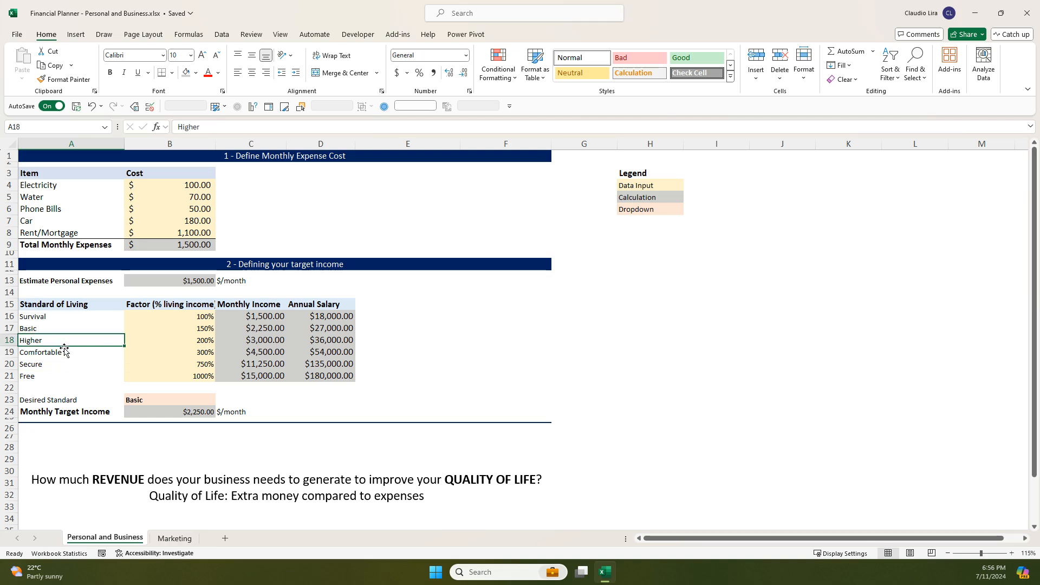
{"action": "left_click", "coordinate": [65, 354]}
{"action": "left_click", "coordinate": [65, 365]}
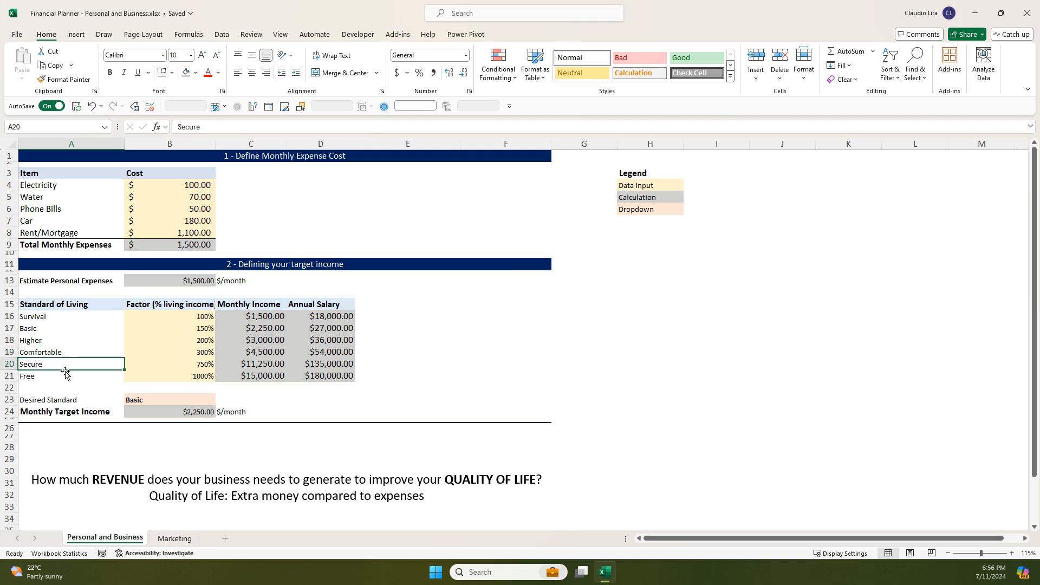
{"action": "left_click", "coordinate": [65, 376]}
{"action": "left_click", "coordinate": [69, 353]}
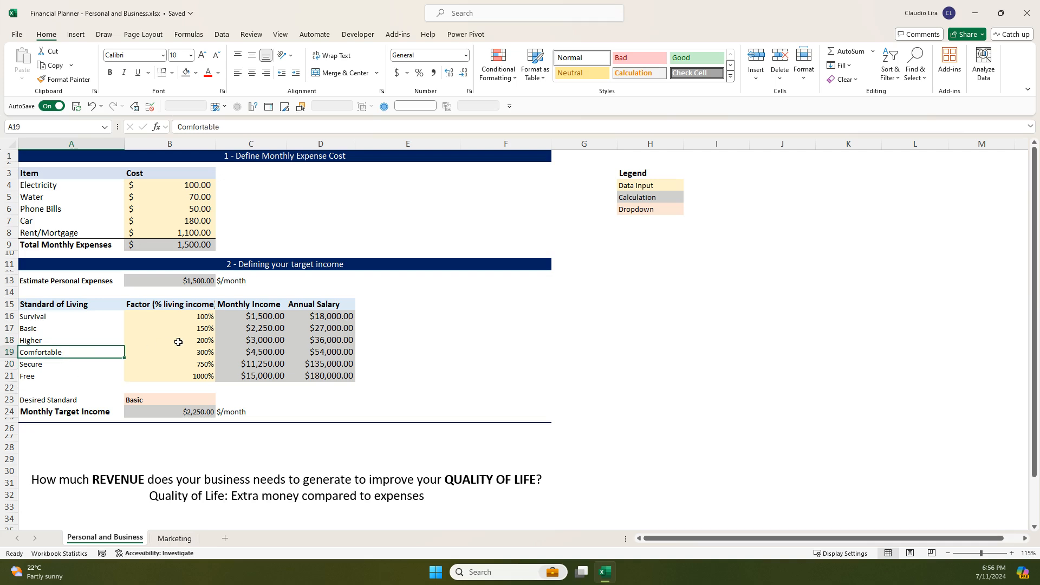
- Compare the Basic and Comfortable rows' living income factors with their monthly incomes in C17 and C19
{"action": "left_click", "coordinate": [183, 344]}
{"action": "left_click", "coordinate": [187, 328]}
{"action": "left_click", "coordinate": [270, 327]}
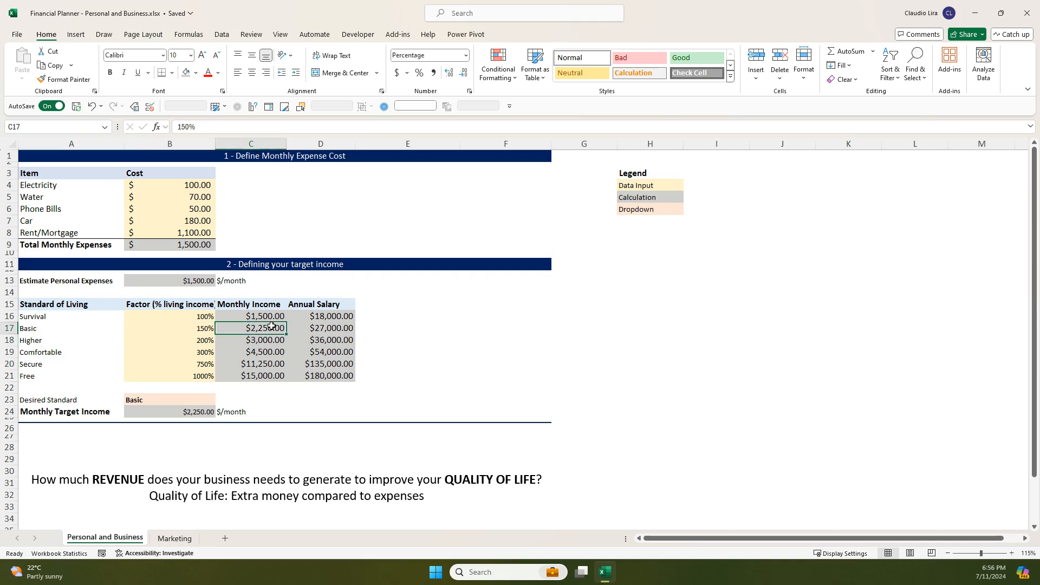
{"action": "left_click", "coordinate": [241, 351]}
{"action": "left_click", "coordinate": [185, 355]}
{"action": "left_click", "coordinate": [201, 327]}
- Compare the Basic and Higher levels, tracing the Higher row from its label to its factor and monthly income
{"action": "left_click", "coordinate": [55, 331]}
{"action": "left_click", "coordinate": [54, 340]}
{"action": "left_click", "coordinate": [64, 327]}
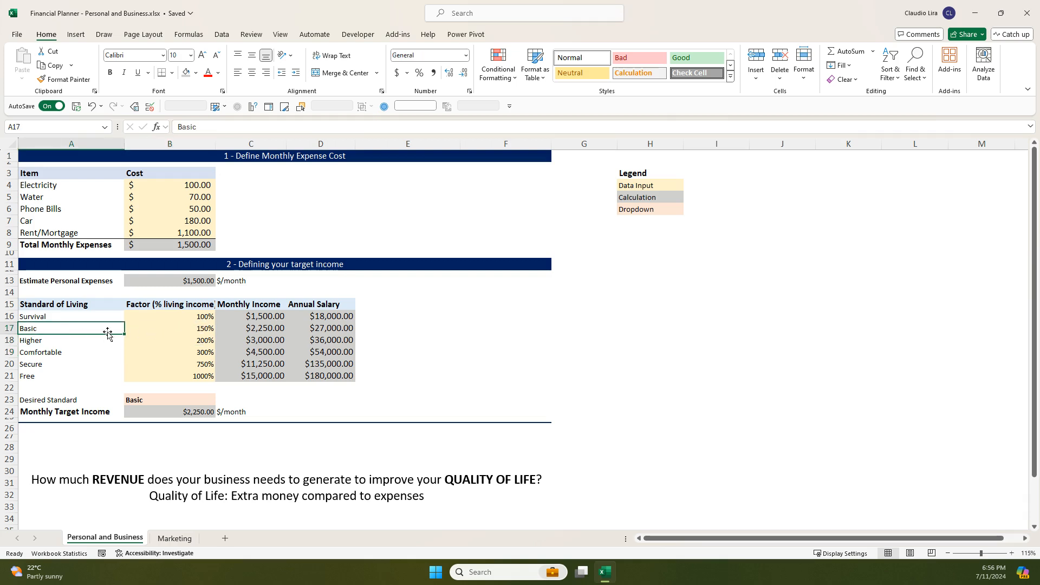
{"action": "left_click", "coordinate": [81, 340]}
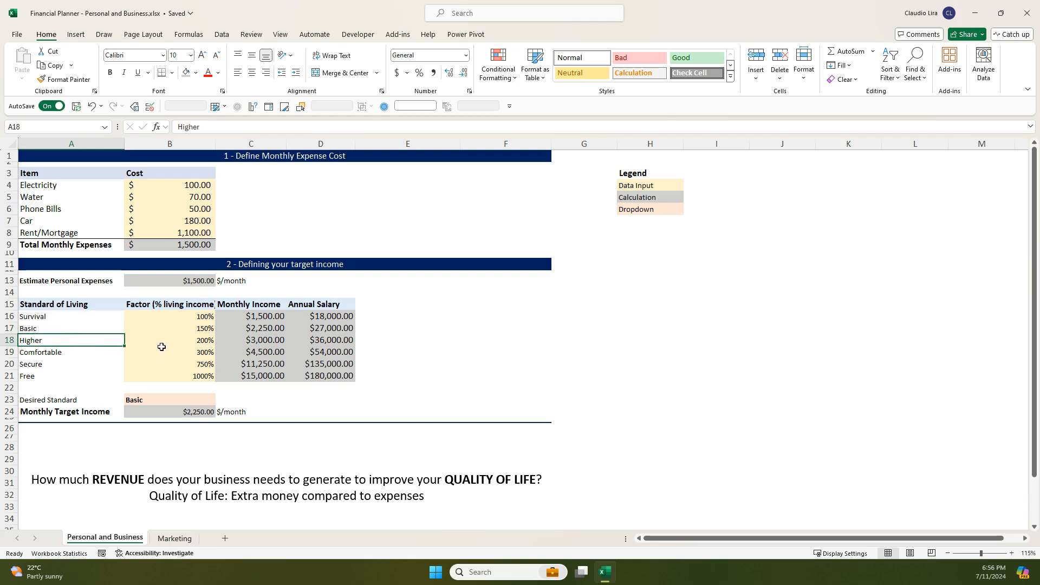
{"action": "left_click", "coordinate": [172, 339]}
{"action": "left_click", "coordinate": [258, 338]}
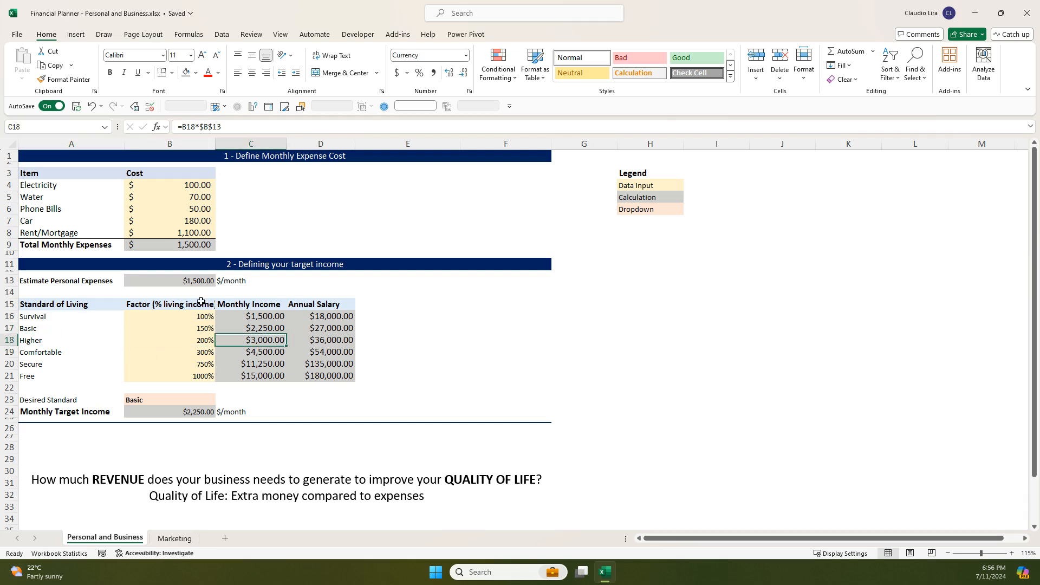
- Compare the total monthly expenses in B9 with the monthly incomes of the Comfortable and Free levels
{"action": "left_click", "coordinate": [181, 245]}
{"action": "left_click", "coordinate": [253, 350]}
{"action": "left_click", "coordinate": [258, 374]}
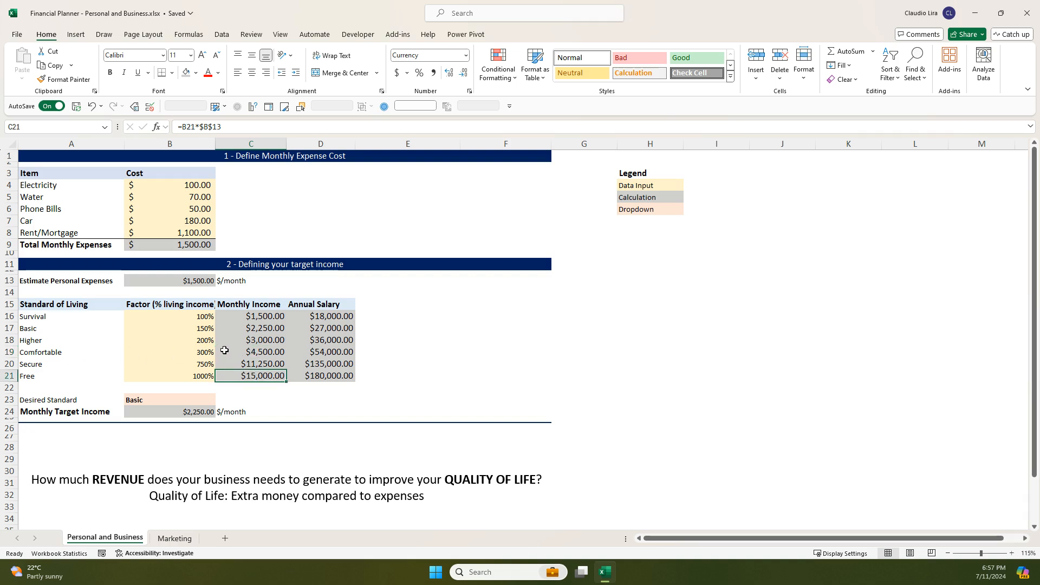
{"action": "left_click", "coordinate": [273, 352]}
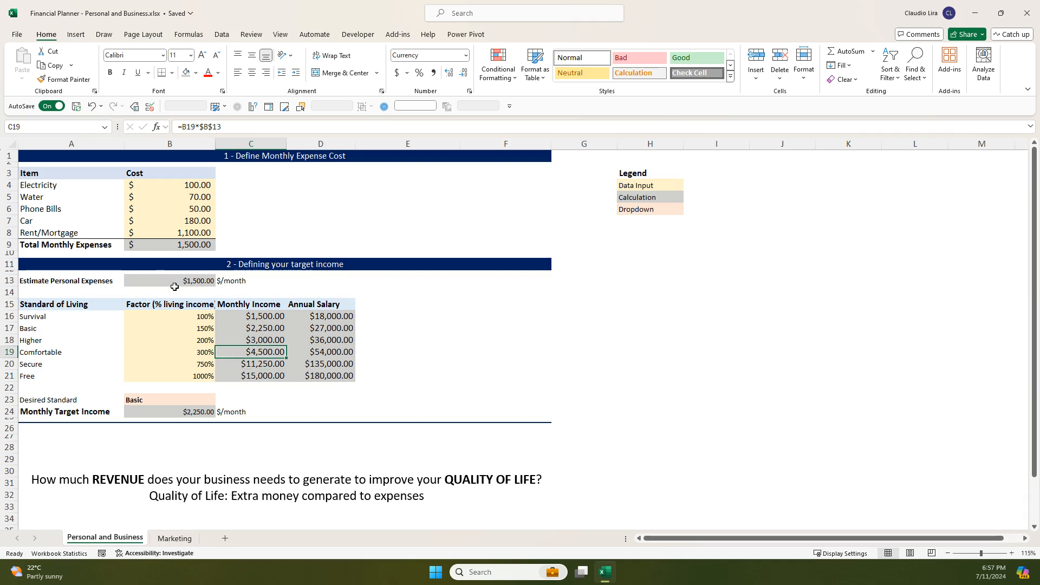
{"action": "left_click_drag", "start_coordinate": [171, 291], "coordinate": [171, 283]}
- Review the Comfortable factor in B19, the monthly target income in B24 and the heading of the target income section
{"action": "left_click", "coordinate": [198, 355]}
{"action": "key", "text": "Right"}
{"action": "left_click", "coordinate": [181, 413]}
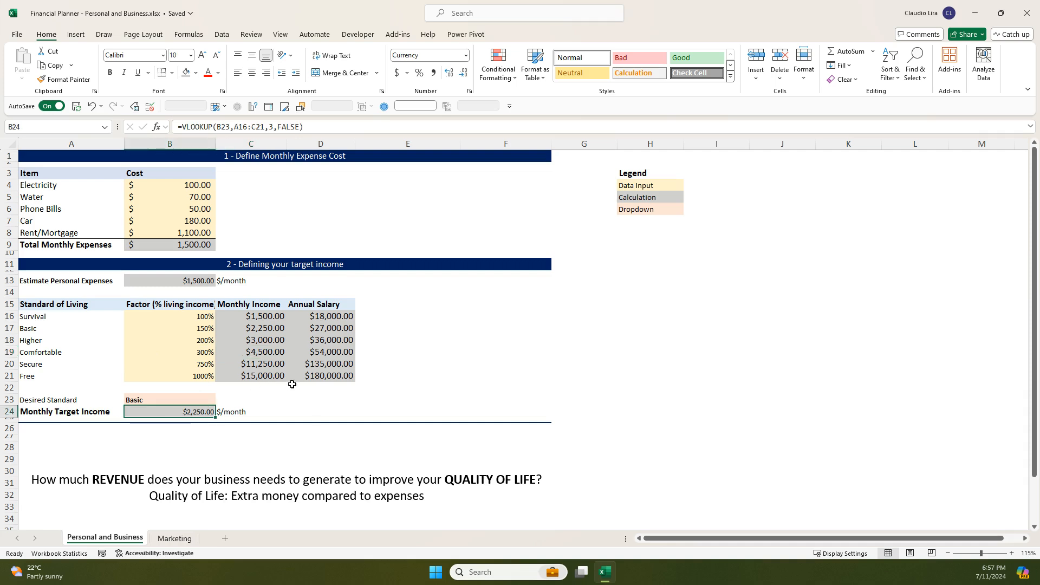
{"action": "left_click", "coordinate": [260, 269]}
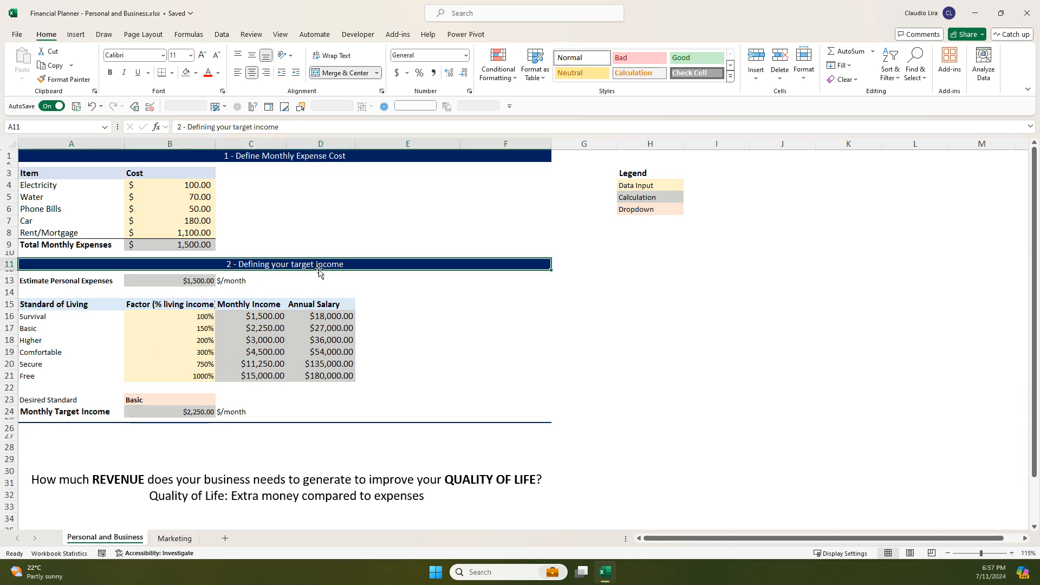
- Set the Desired Standard in B23 to Comfortable and compare the monthly target income with the Comfortable row's monthly income
{"action": "left_click", "coordinate": [194, 398]}
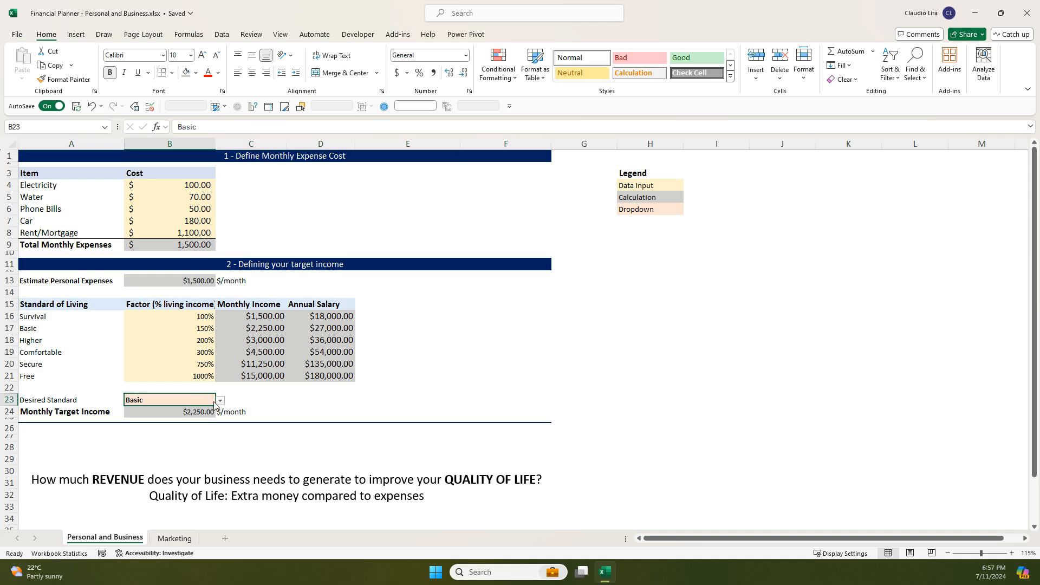
{"action": "left_click", "coordinate": [220, 400]}
{"action": "left_click", "coordinate": [157, 437]}
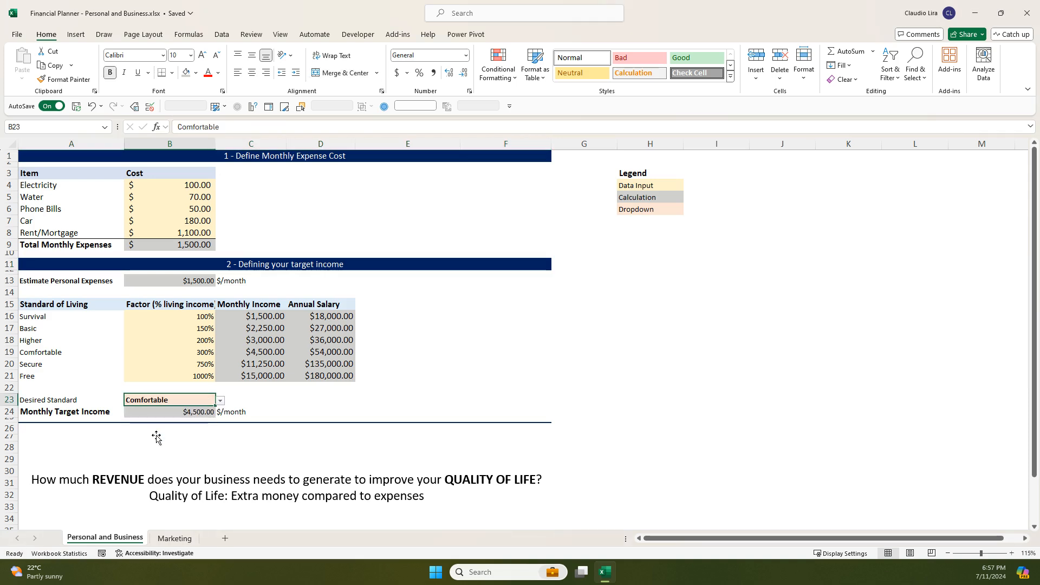
{"action": "left_click", "coordinate": [195, 412]}
{"action": "left_click", "coordinate": [267, 353]}
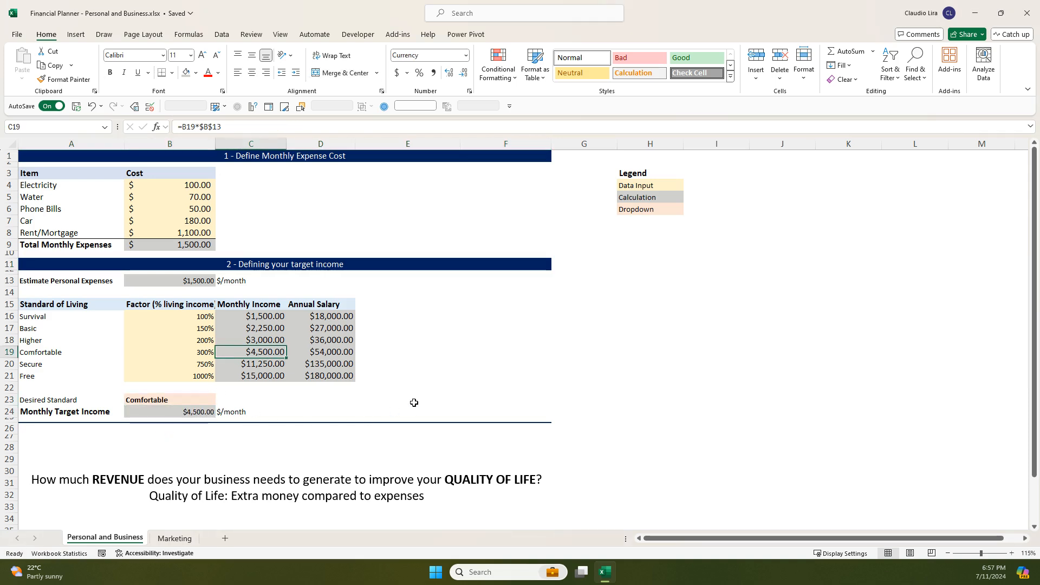
- Move the revenue question text box below row 37 to uncover section 3 and select that section's heading
{"action": "scroll", "coordinate": [414, 403], "scroll_direction": "down", "scroll_amount": 2}
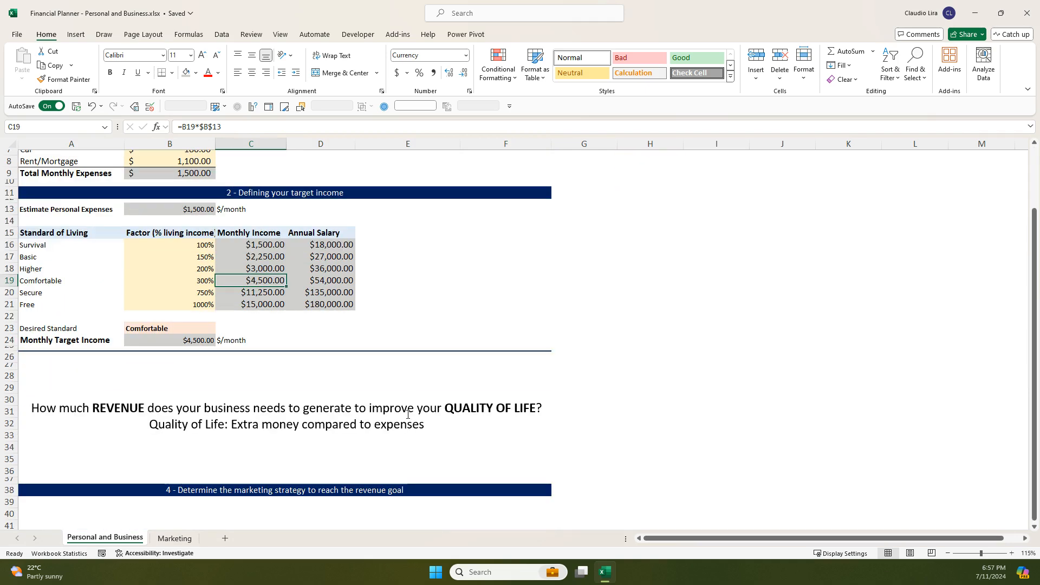
{"action": "left_click", "coordinate": [269, 398]}
{"action": "left_click_drag", "start_coordinate": [289, 352], "coordinate": [291, 487]}
{"action": "left_click", "coordinate": [307, 363]}
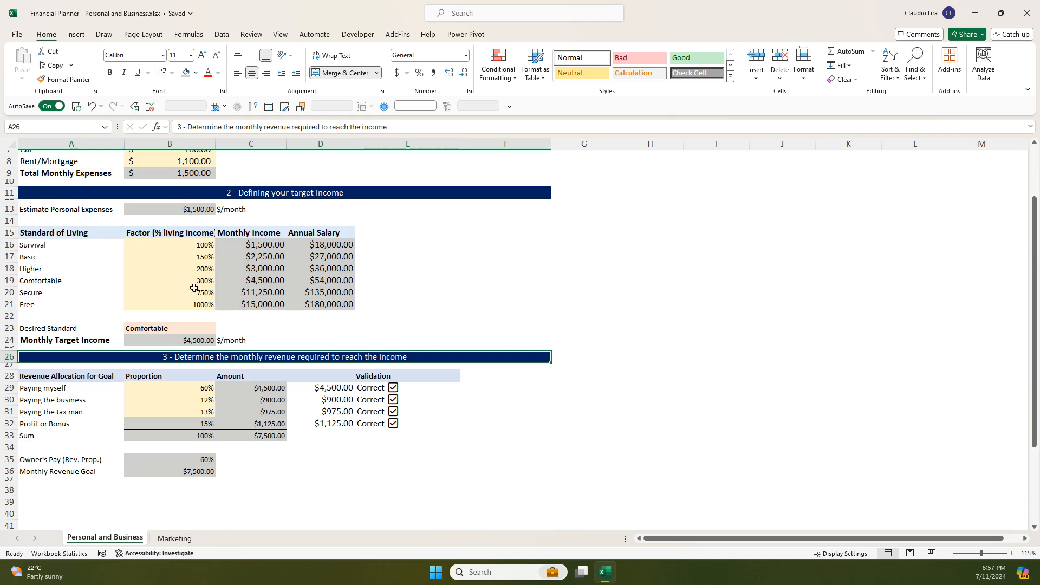
- Review the monthly target income in B24, the Paying myself label and the Revenue Allocation for Goal heading
{"action": "left_click", "coordinate": [162, 347]}
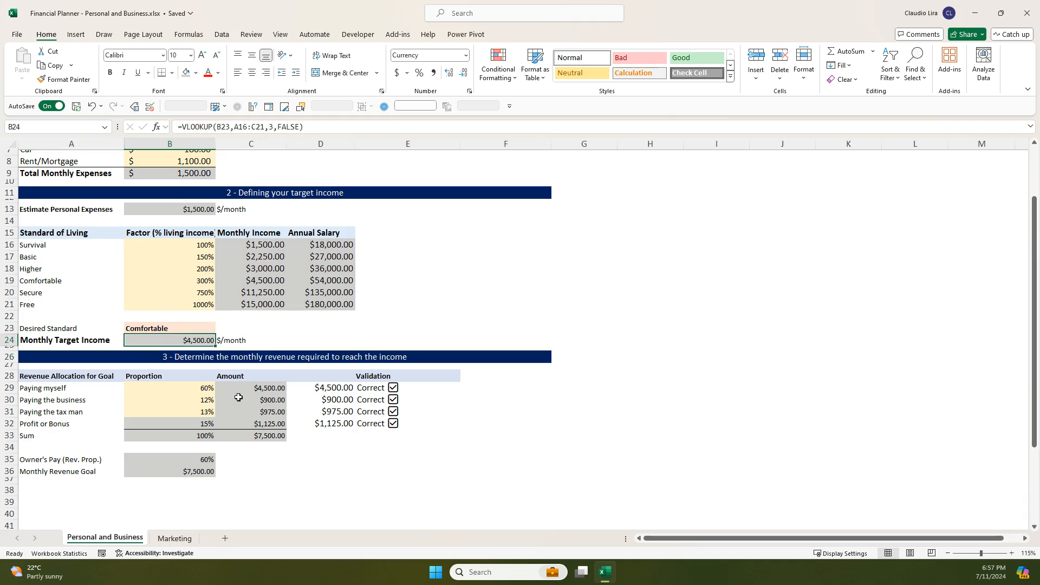
{"action": "left_click", "coordinate": [81, 387]}
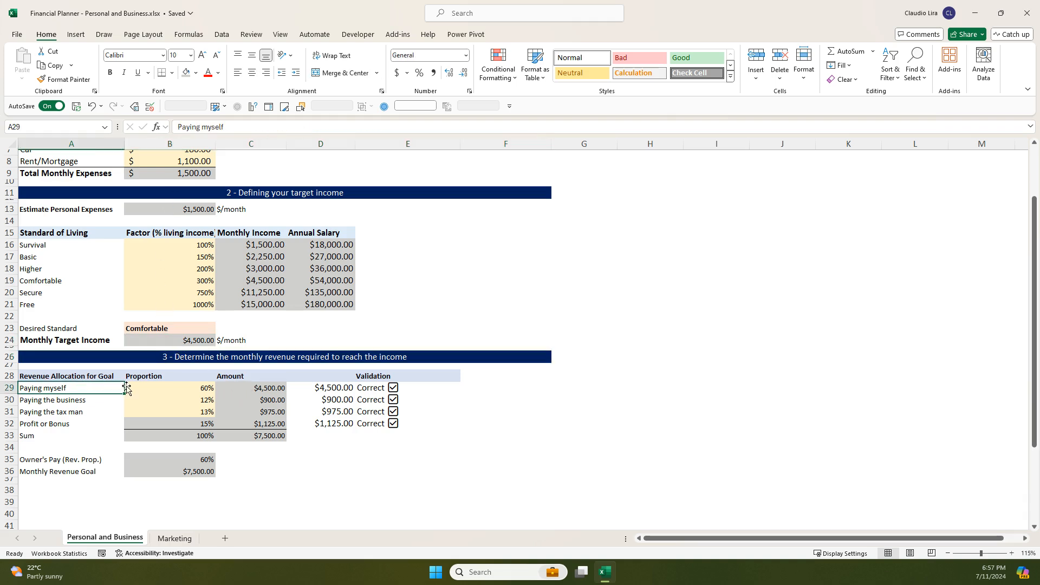
{"action": "left_click", "coordinate": [95, 374]}
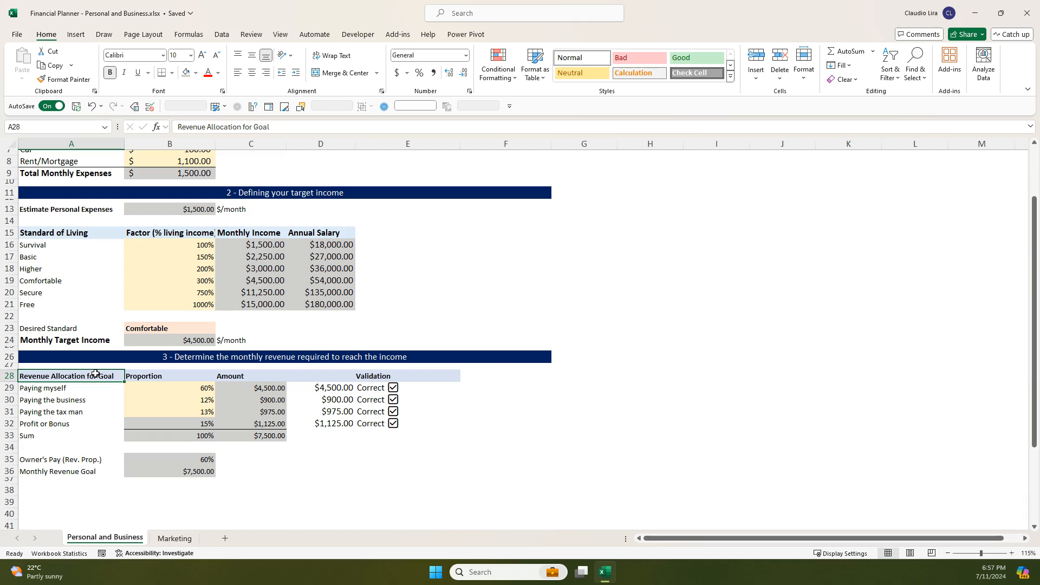
- Examine the text box question about business revenue alongside the monthly target income and Desired Standard cells
{"action": "scroll", "coordinate": [286, 486], "scroll_direction": "down", "scroll_amount": 3}
{"action": "left_click", "coordinate": [278, 436]}
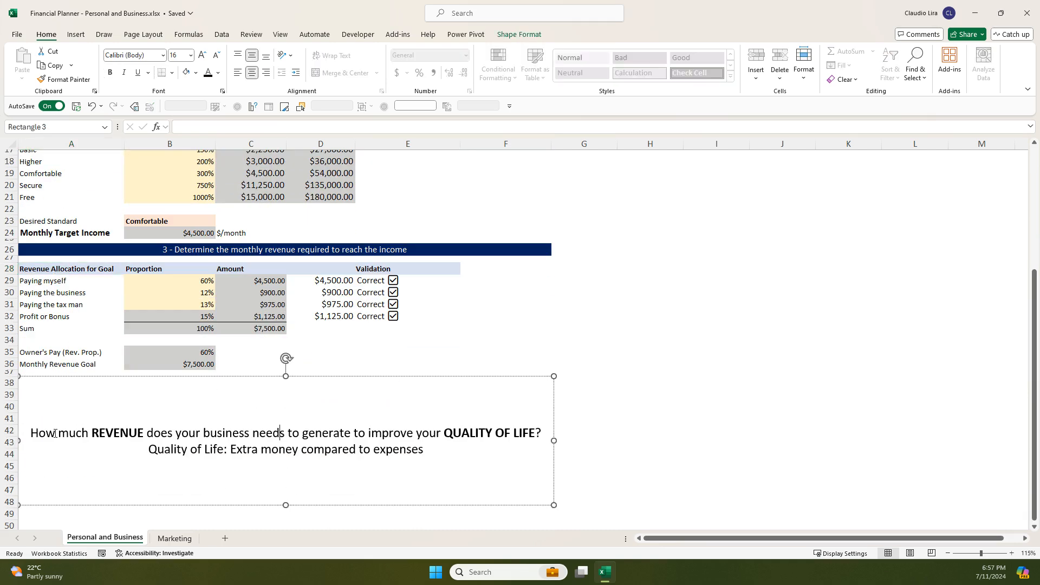
{"action": "left_click_drag", "start_coordinate": [69, 434], "coordinate": [495, 432]}
{"action": "left_click", "coordinate": [150, 229]}
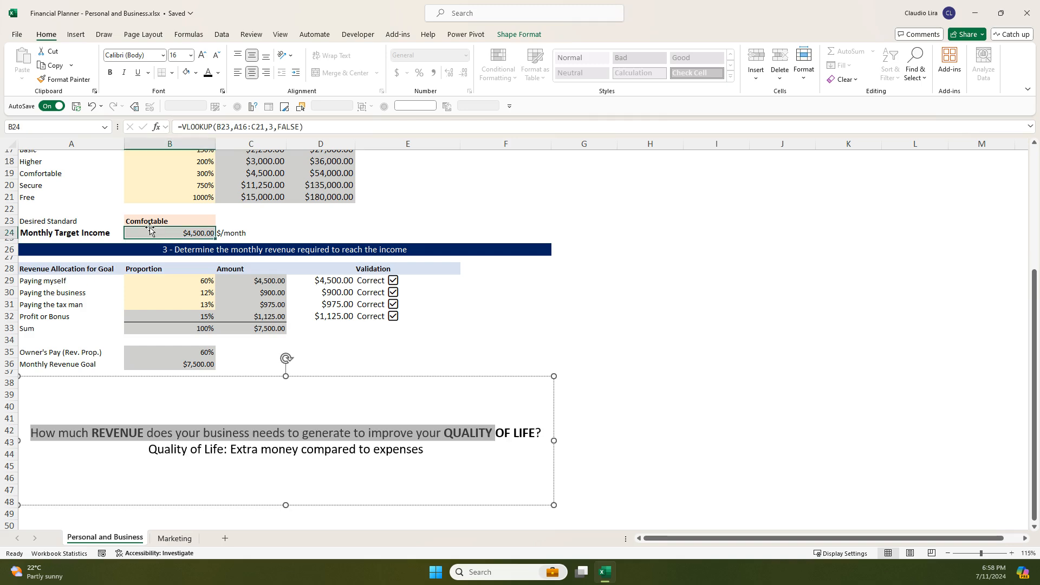
{"action": "scroll", "coordinate": [150, 228], "scroll_direction": "up", "scroll_amount": 1}
{"action": "left_click", "coordinate": [117, 258]}
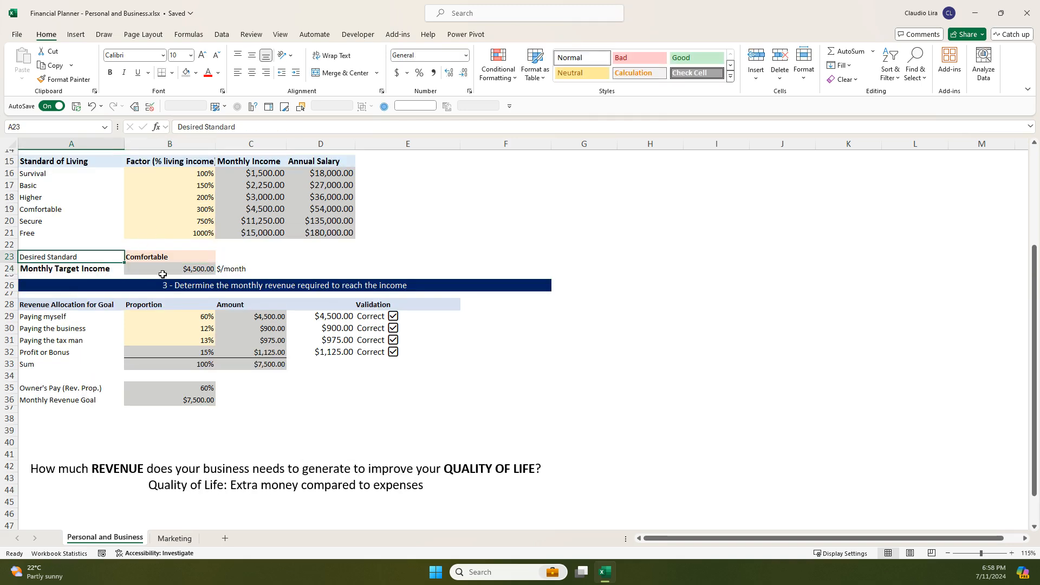
- Review the Paying myself and Paying the business rows with their revenue proportions in B29 and B30
{"action": "left_click", "coordinate": [97, 326]}
{"action": "left_click", "coordinate": [195, 326]}
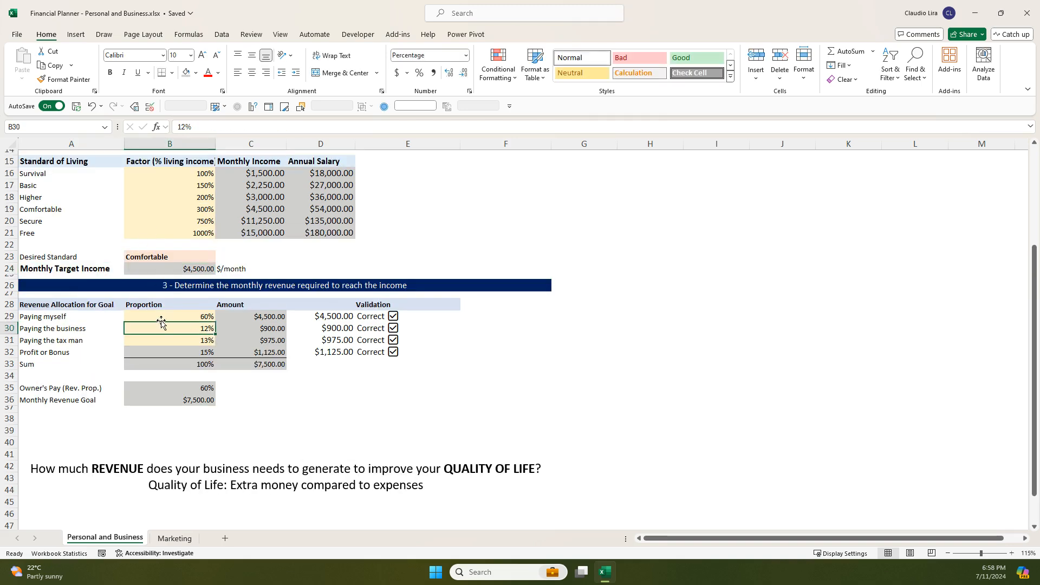
{"action": "left_click", "coordinate": [99, 317]}
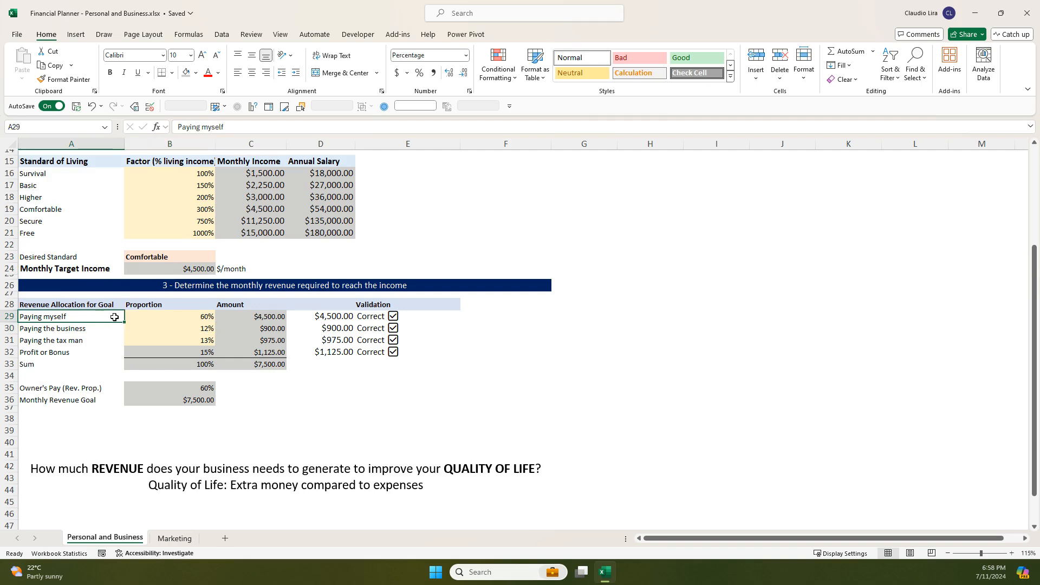
{"action": "left_click_drag", "start_coordinate": [112, 317], "coordinate": [144, 317]}
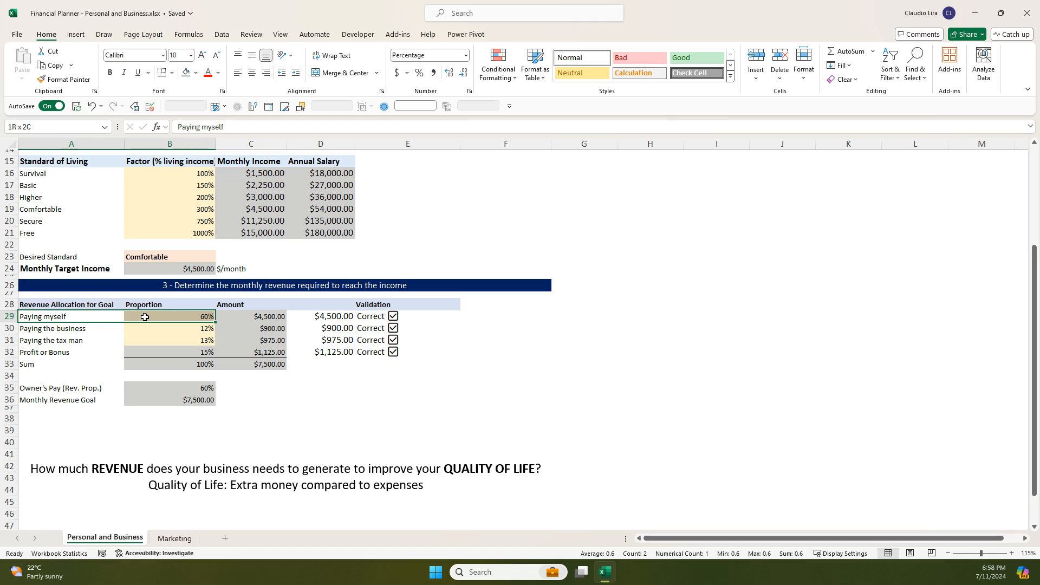
{"action": "left_click", "coordinate": [175, 319]}
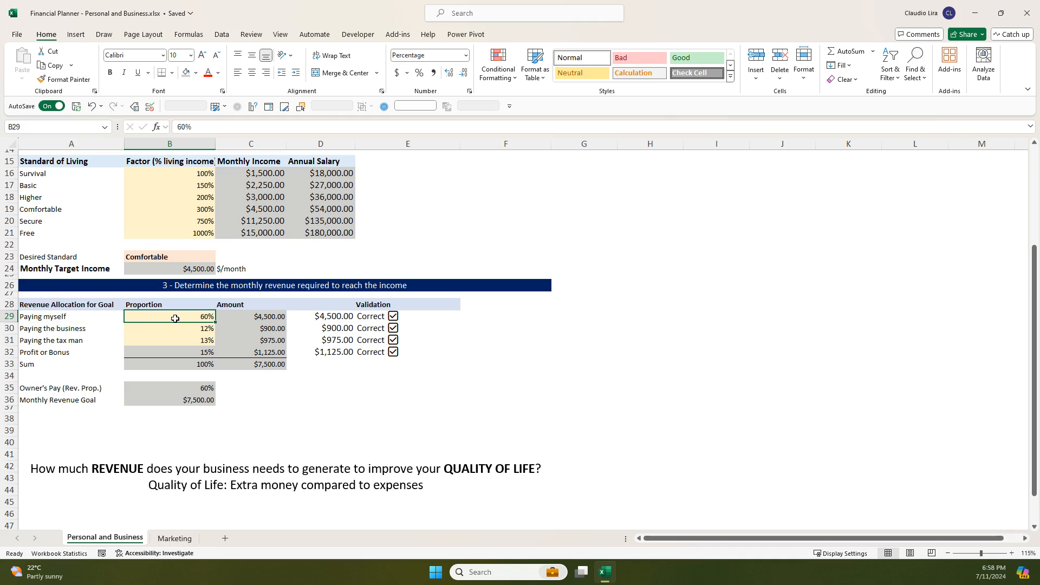
{"action": "left_click", "coordinate": [106, 329]}
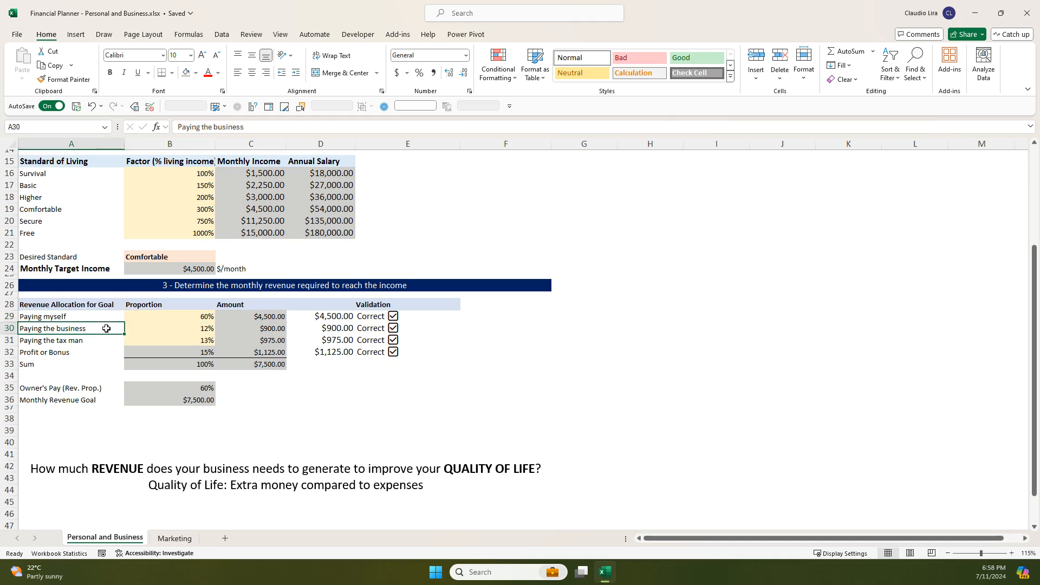
{"action": "left_click", "coordinate": [149, 328]}
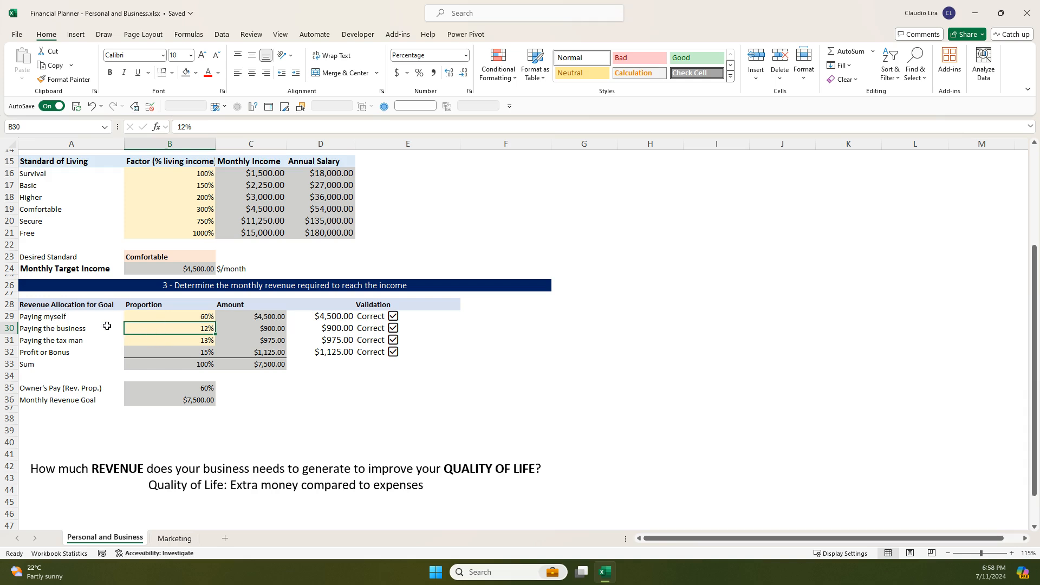
- Review the Paying the tax man and Profit or Bonus rows with their revenue proportions in B31 and B32
{"action": "left_click", "coordinate": [93, 341]}
{"action": "left_click", "coordinate": [155, 342]}
{"action": "left_click", "coordinate": [94, 338]}
{"action": "left_click_drag", "start_coordinate": [94, 339], "coordinate": [147, 338]}
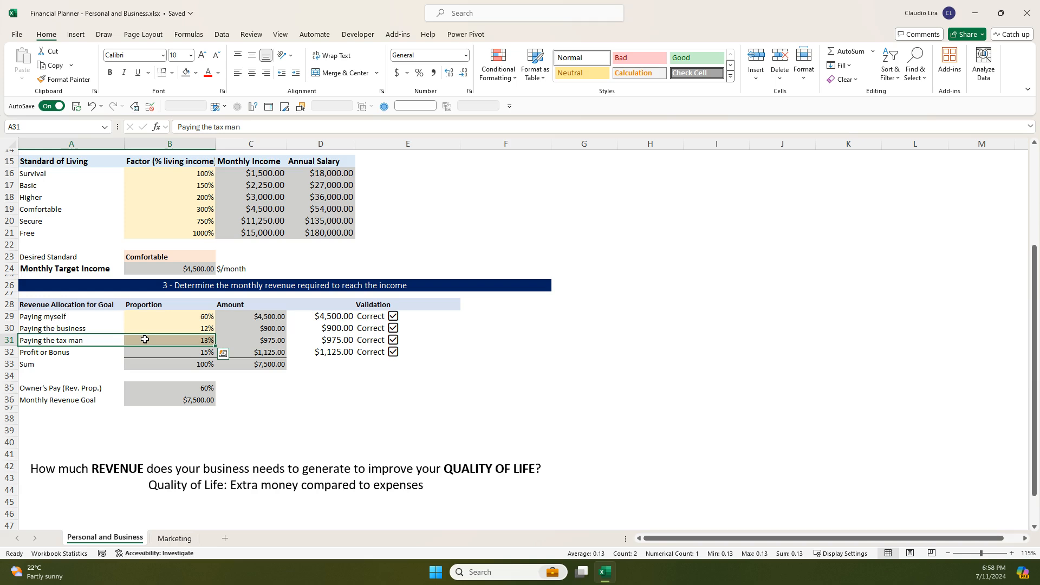
{"action": "left_click", "coordinate": [145, 340]}
{"action": "left_click", "coordinate": [73, 353]}
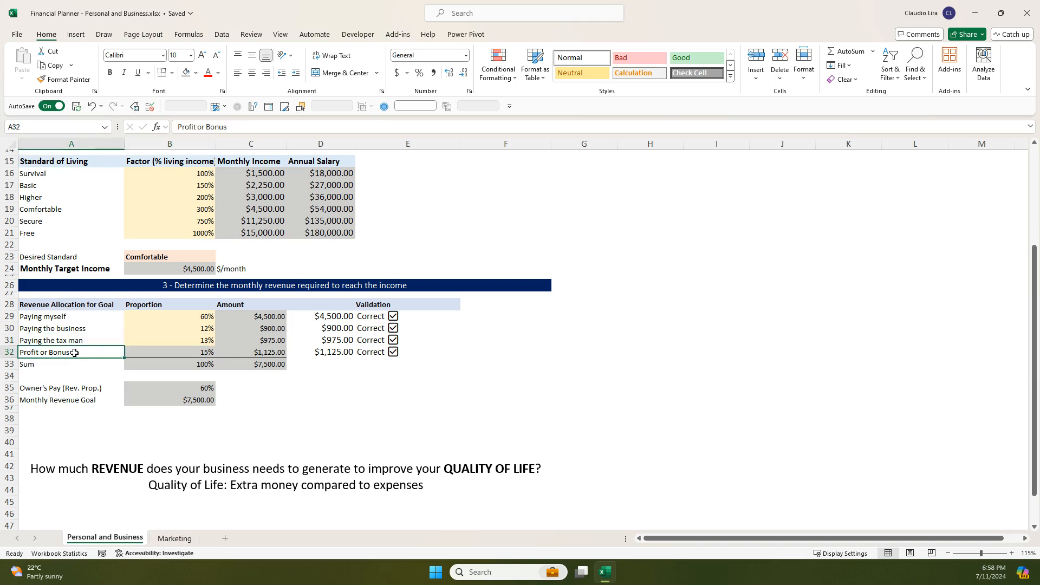
{"action": "left_click", "coordinate": [155, 355]}
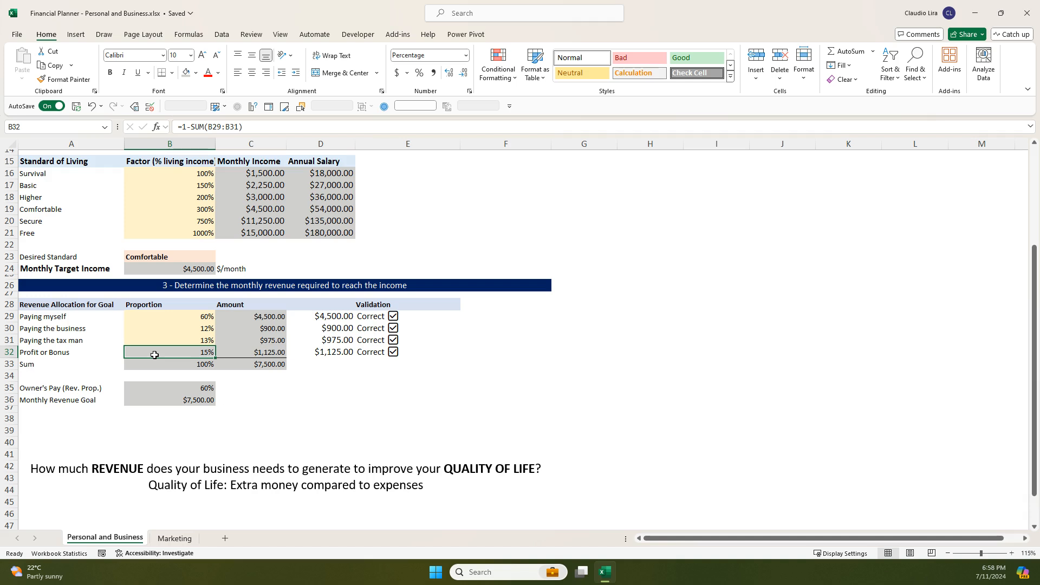
{"action": "left_click", "coordinate": [104, 355]}
{"action": "left_click", "coordinate": [154, 355]}
- Inspect how the Profit or Bonus formula in B32 uses the proportions above it, and check the proportions' sum in B33
{"action": "left_click", "coordinate": [203, 341]}
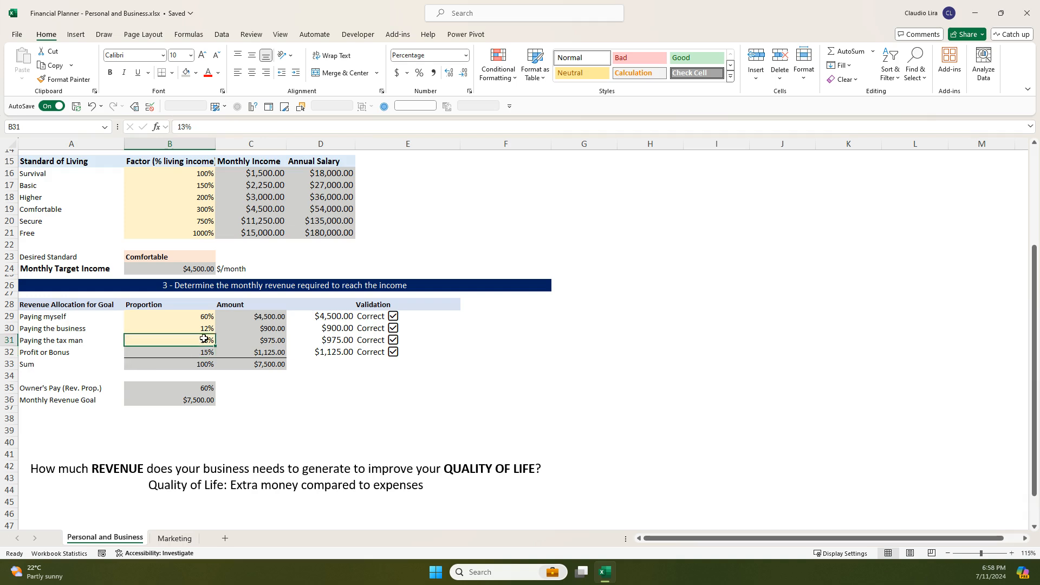
{"action": "left_click", "coordinate": [207, 329]}
{"action": "left_click", "coordinate": [207, 318]}
{"action": "left_click", "coordinate": [204, 354]}
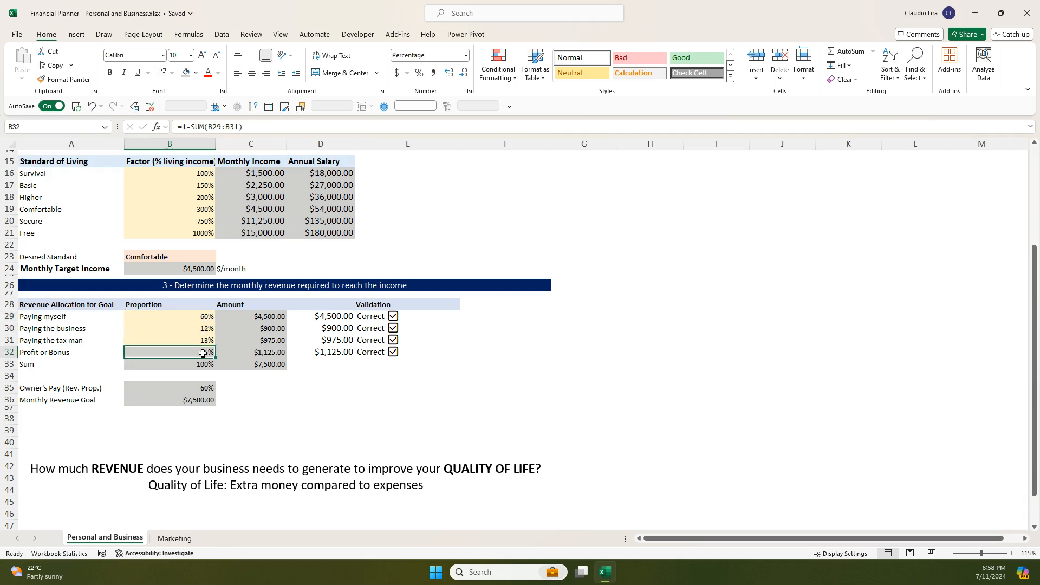
{"action": "left_click", "coordinate": [210, 130]}
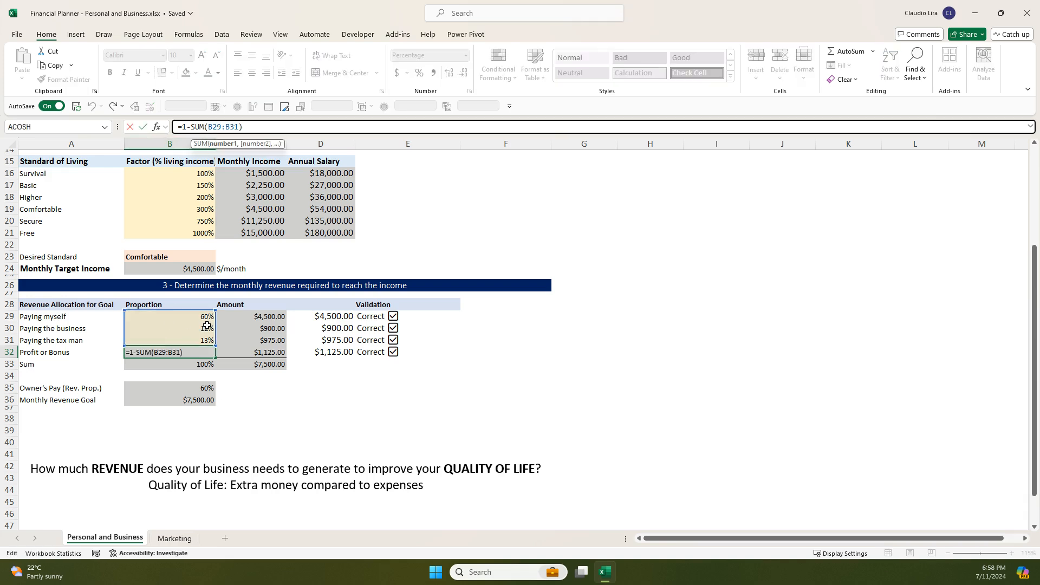
{"action": "key", "text": "Return"}
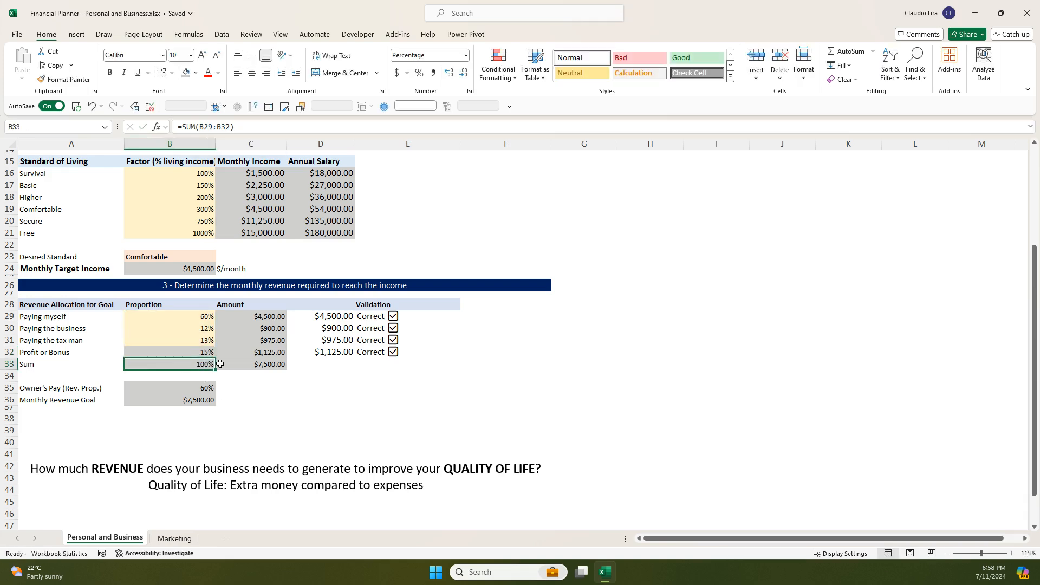
{"action": "left_click_drag", "start_coordinate": [202, 316], "coordinate": [203, 353]}
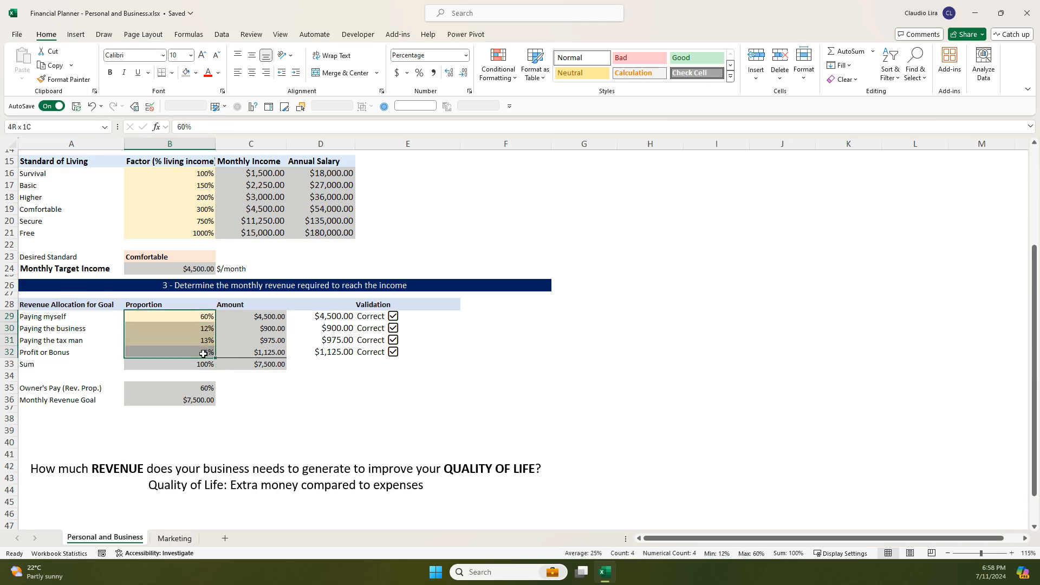
{"action": "left_click", "coordinate": [190, 368]}
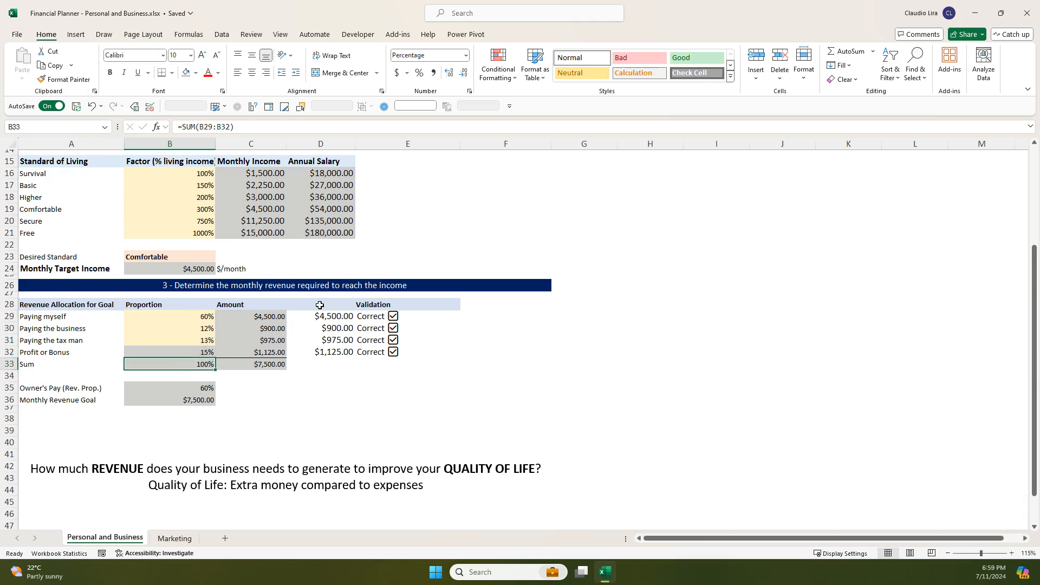
- Compare the Paying myself amount in C29 with its proportion in B29 and the monthly target income in B24
{"action": "left_click", "coordinate": [260, 319]}
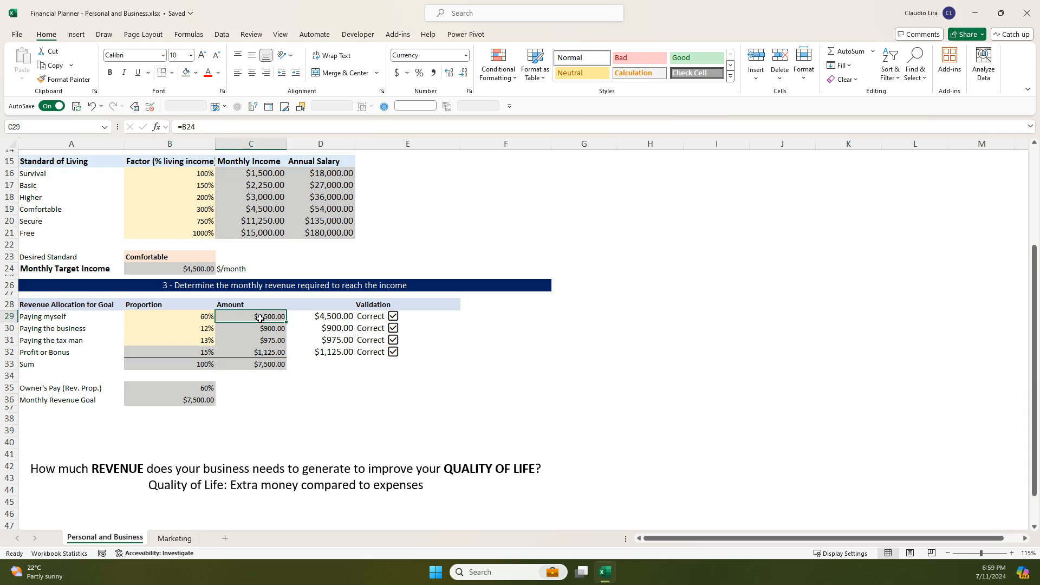
{"action": "left_click", "coordinate": [200, 318]}
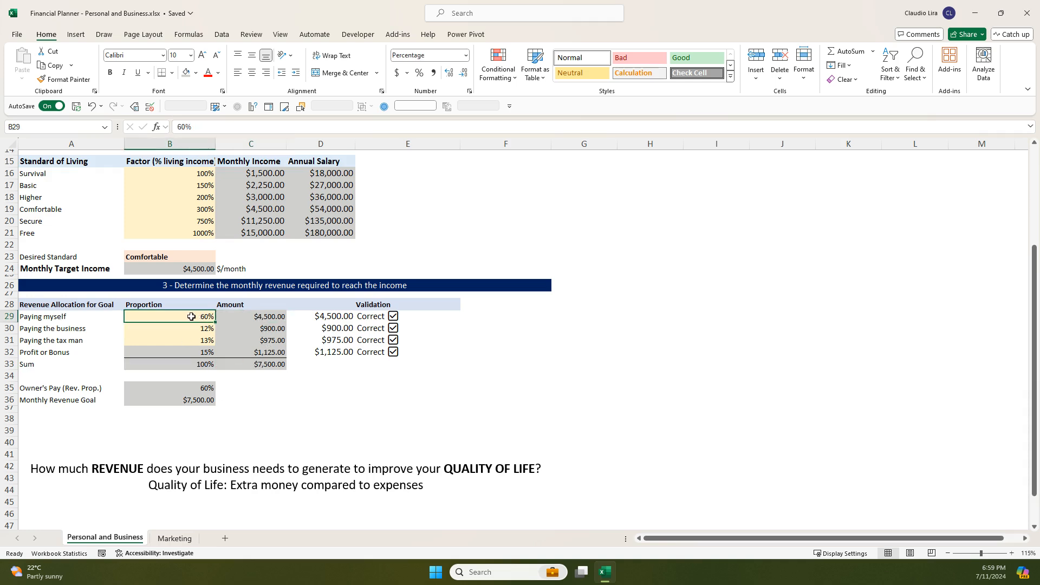
{"action": "left_click", "coordinate": [233, 316]}
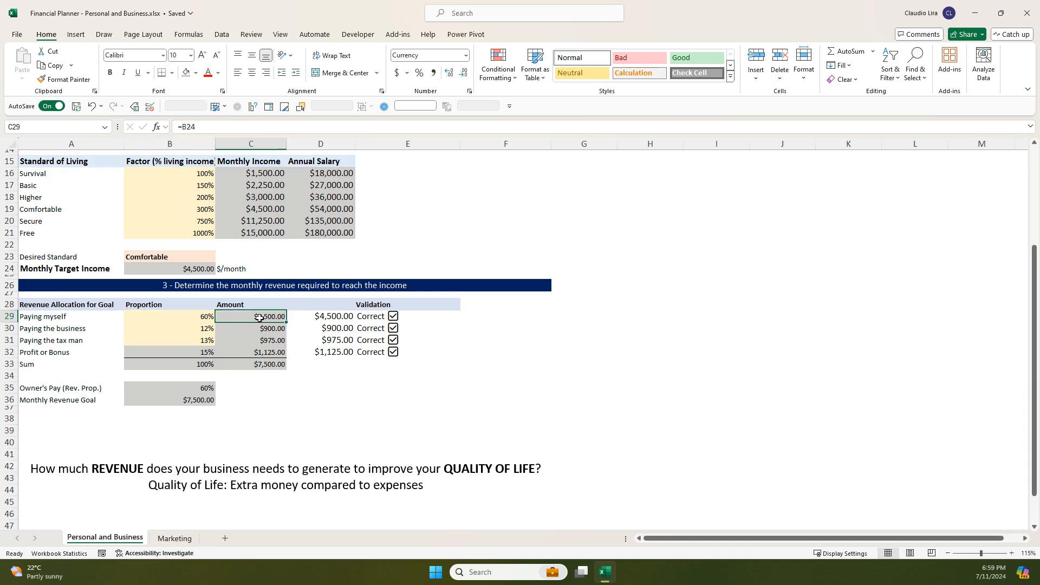
{"action": "left_click", "coordinate": [205, 317]}
{"action": "left_click", "coordinate": [243, 316]}
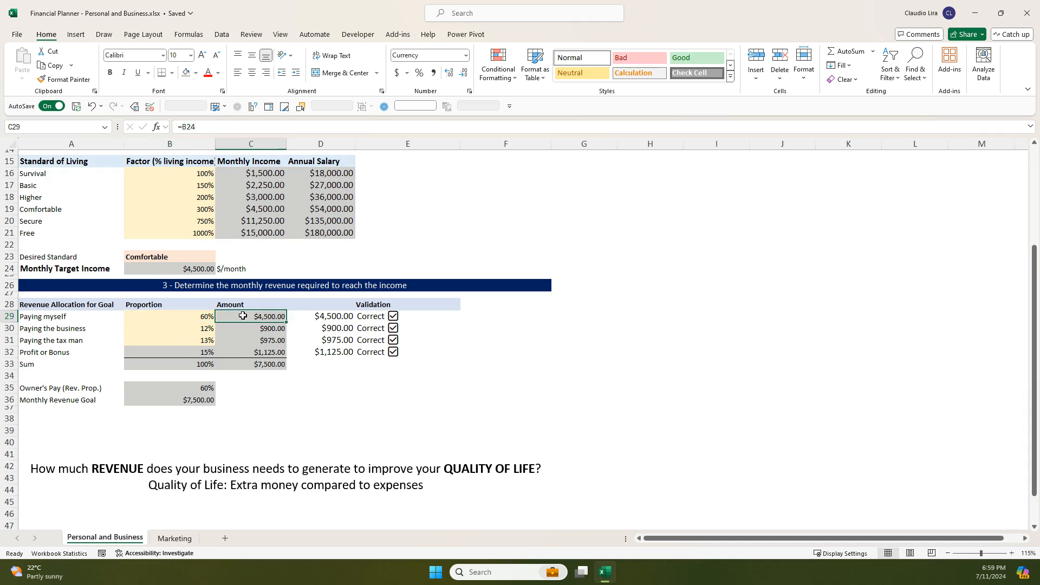
{"action": "left_click", "coordinate": [200, 271]}
{"action": "left_click", "coordinate": [266, 319]}
{"action": "left_click", "coordinate": [180, 271]}
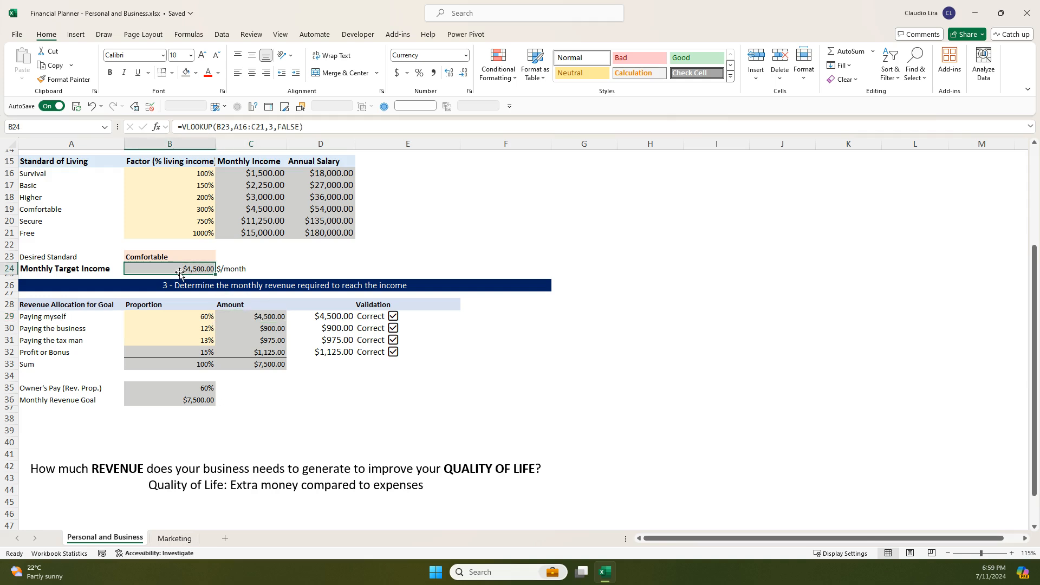
{"action": "left_click", "coordinate": [265, 315]}
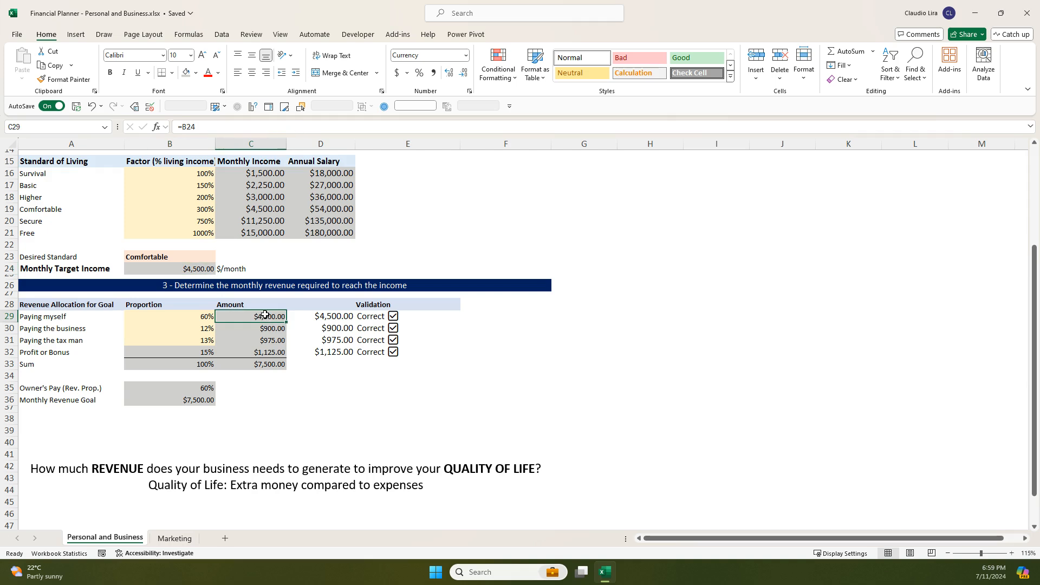
- Inspect the sum formula for the allocation amounts in C33 and return to the Paying myself amount in C29
{"action": "left_click", "coordinate": [266, 366]}
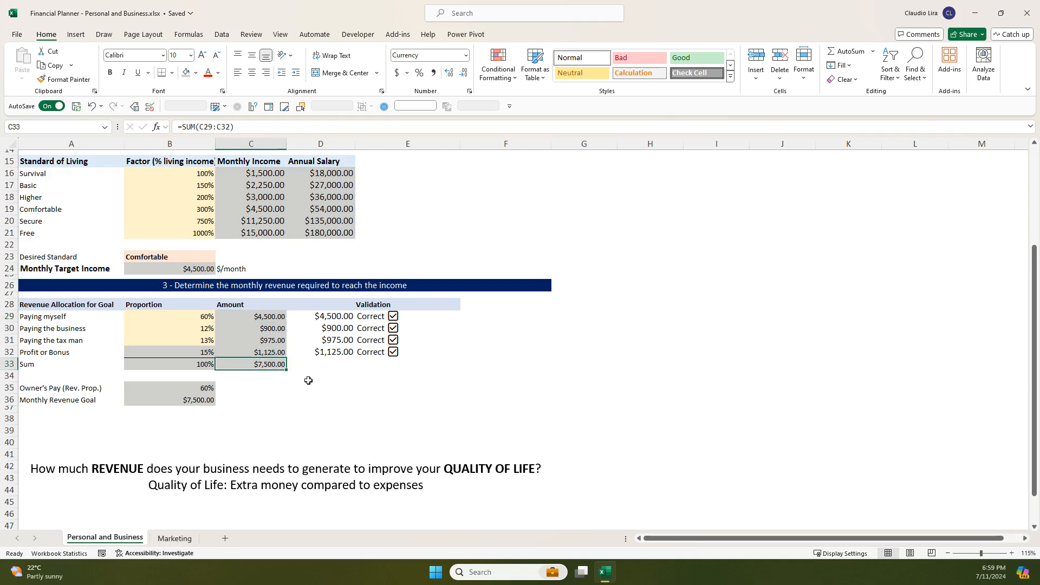
{"action": "double_click", "coordinate": [270, 366]}
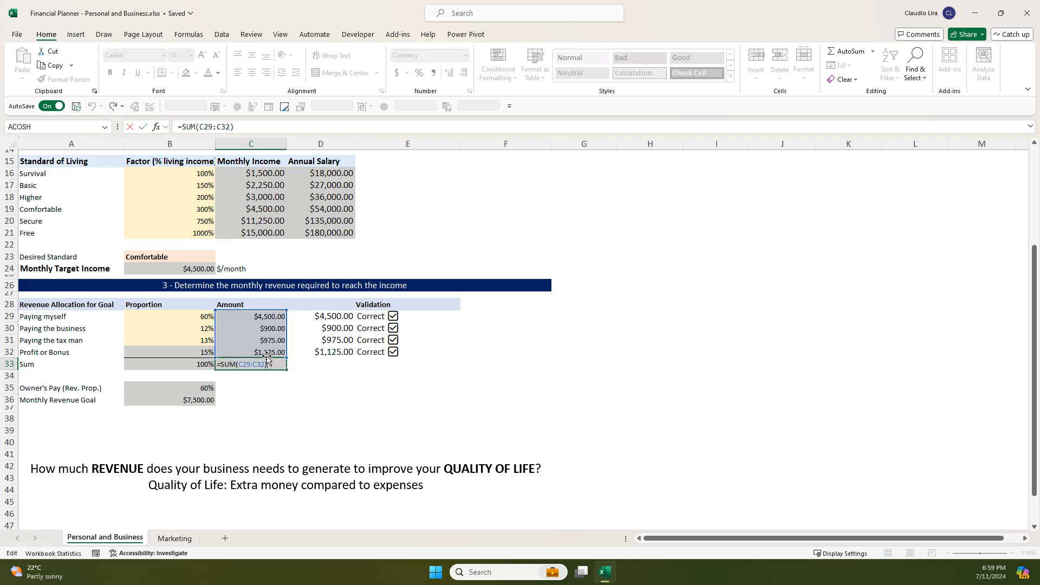
{"action": "key", "text": "Return"}
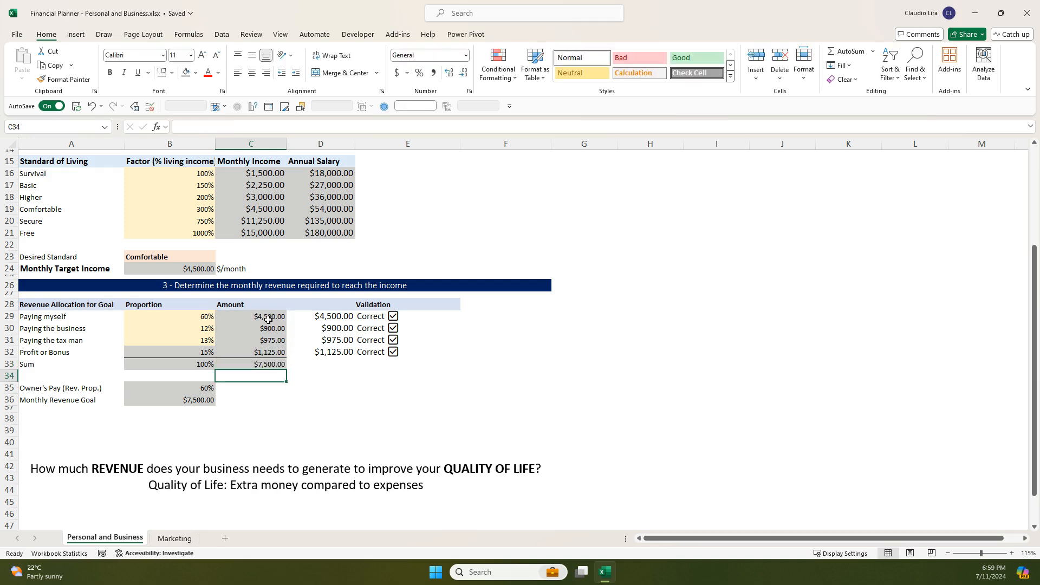
{"action": "left_click", "coordinate": [269, 318]}
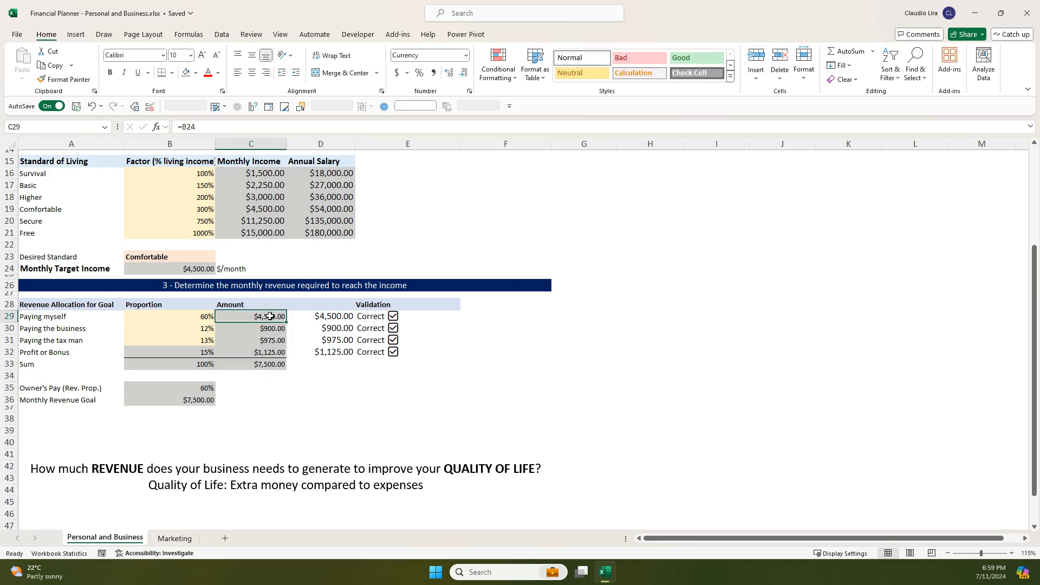
- Inspect how the Paying myself amount in C29 references the Monthly Target Income in B24
{"action": "left_click", "coordinate": [195, 270]}
{"action": "left_click", "coordinate": [274, 316]}
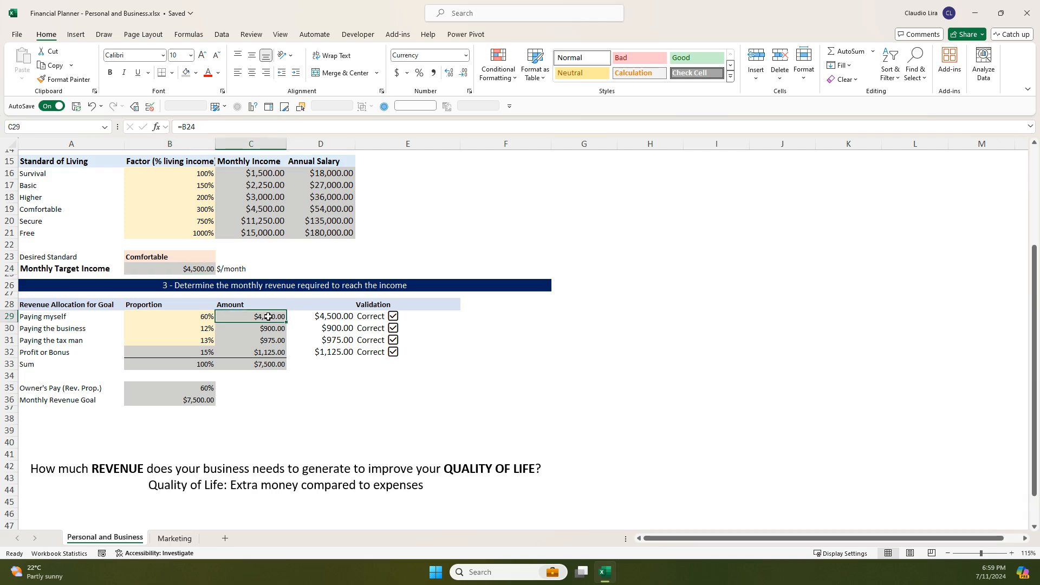
{"action": "double_click", "coordinate": [261, 317]}
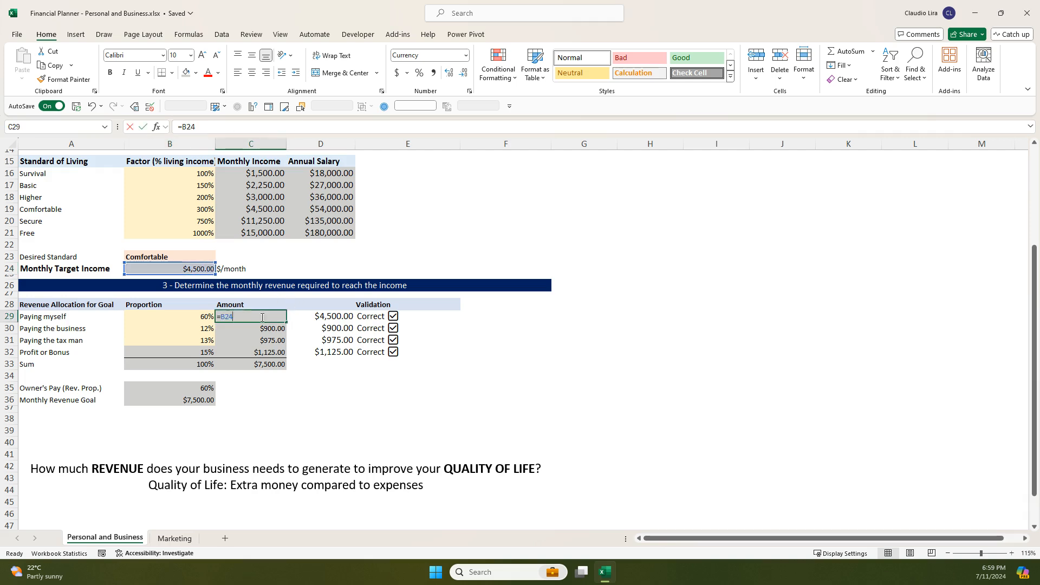
{"action": "key", "text": "Return"}
- Set the Desired Standard in B23 to Basic and check the Paying myself amount in C29 and the sum in C33
{"action": "left_click", "coordinate": [197, 259]}
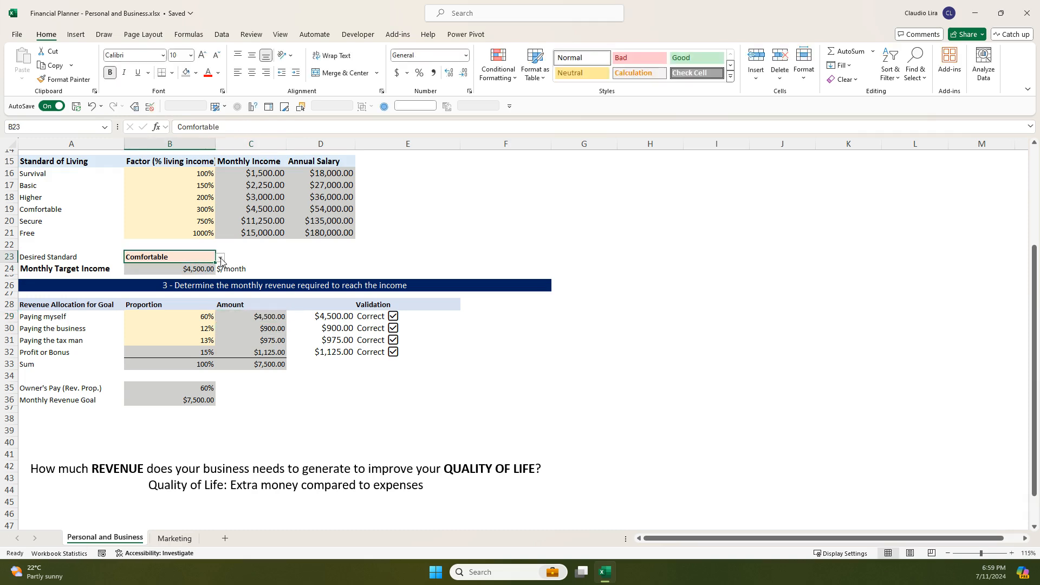
{"action": "left_click", "coordinate": [221, 259]}
{"action": "left_click", "coordinate": [157, 276]}
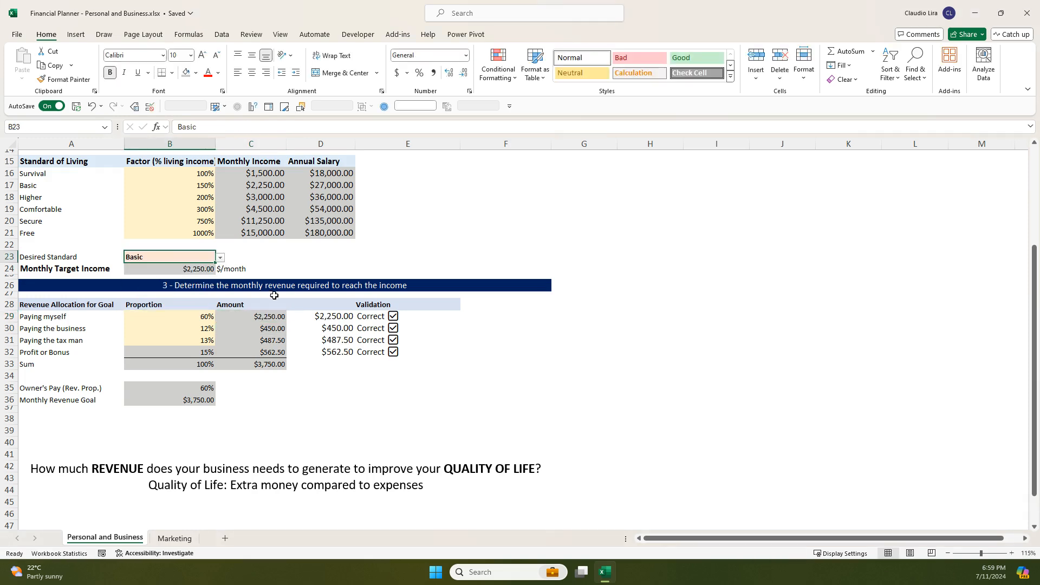
{"action": "left_click", "coordinate": [273, 315]}
{"action": "left_click", "coordinate": [267, 367]}
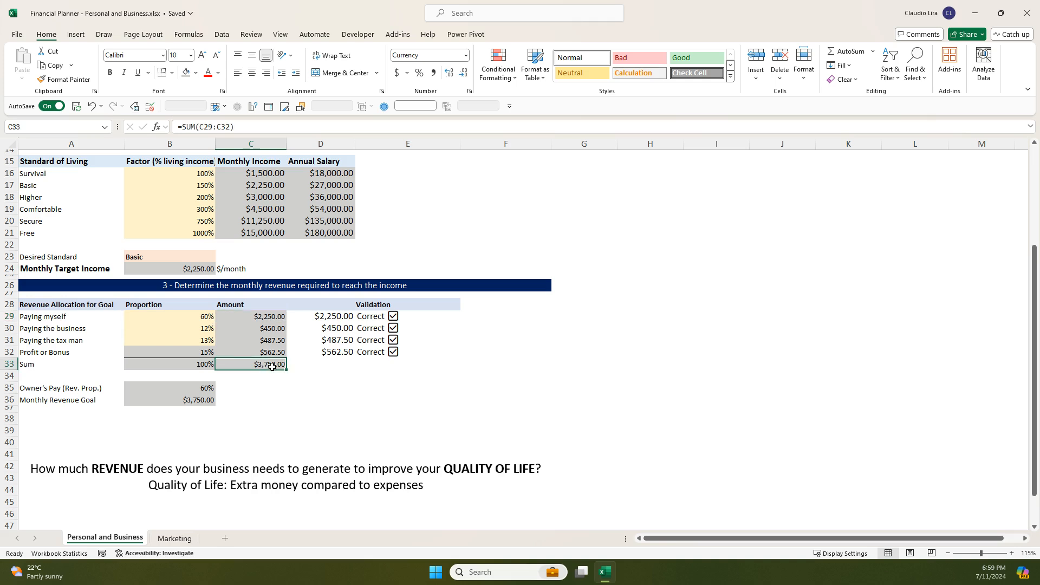
{"action": "left_click", "coordinate": [194, 254]}
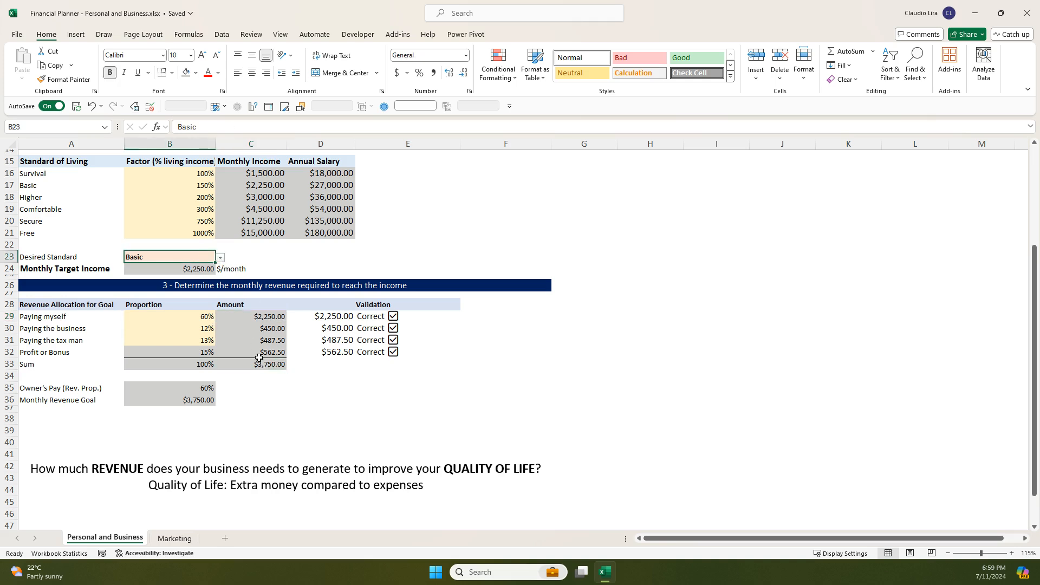
{"action": "left_click", "coordinate": [259, 362]}
- Set the Desired Standard in B23 to Comfortable
{"action": "left_click", "coordinate": [211, 259]}
{"action": "left_click", "coordinate": [221, 258]}
{"action": "left_click", "coordinate": [186, 296]}
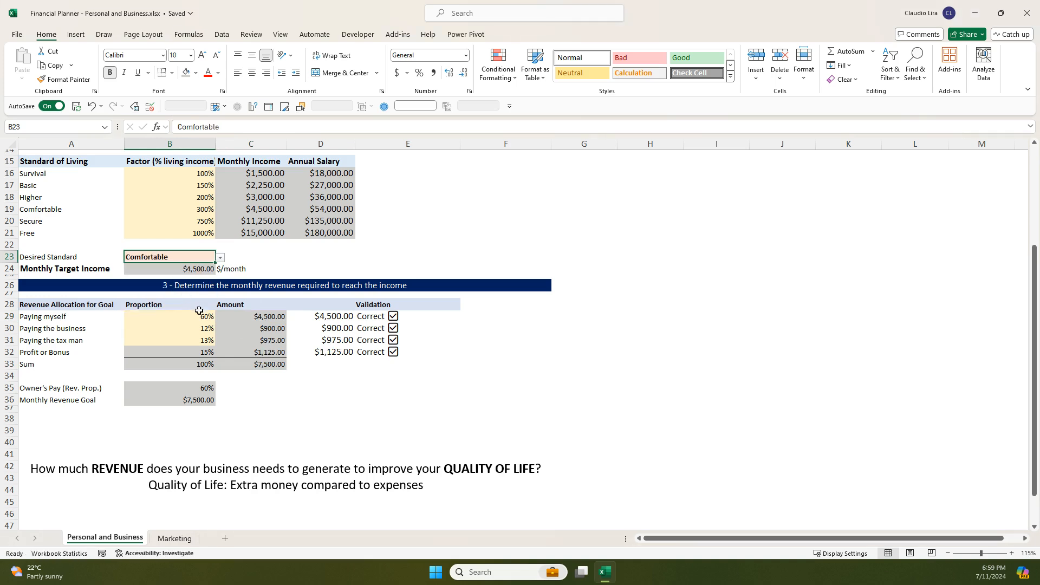
- Inspect the Paying the business amount formula in C30, including its $C$29/$B$29 division and the B30 proportion
{"action": "left_click", "coordinate": [268, 330]}
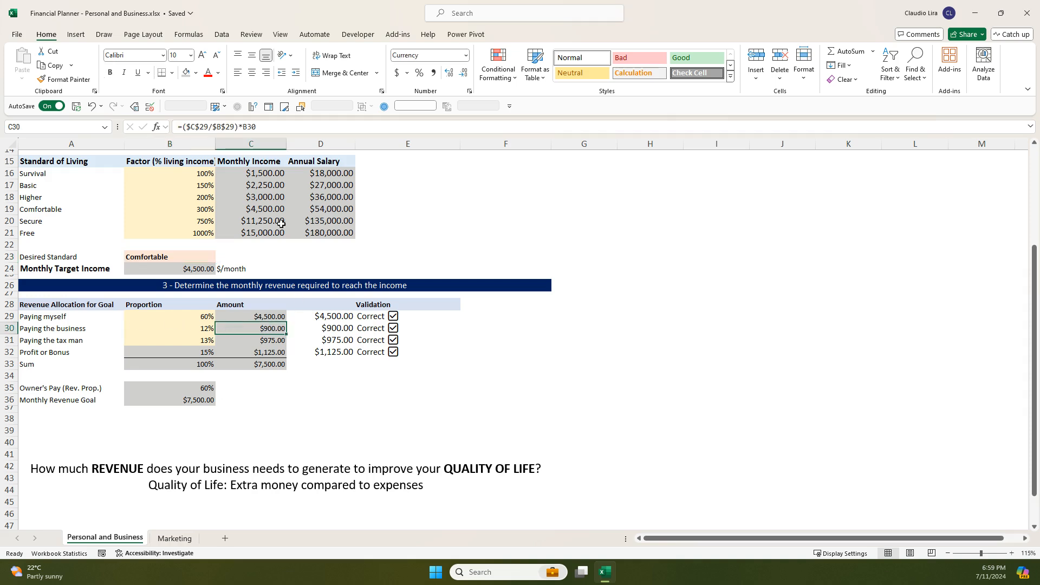
{"action": "left_click", "coordinate": [204, 128]}
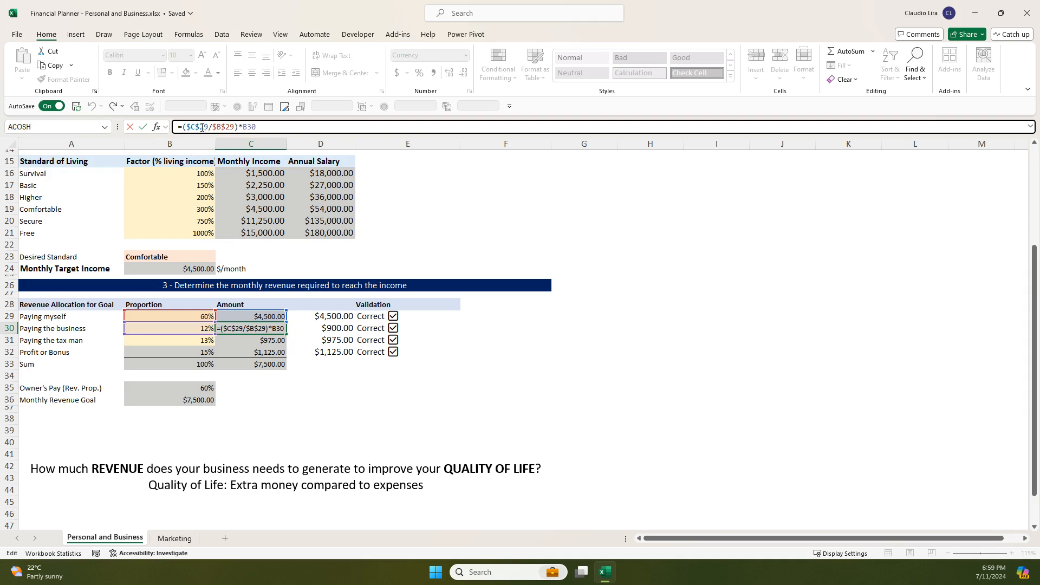
{"action": "left_click_drag", "start_coordinate": [195, 127], "coordinate": [230, 127]}
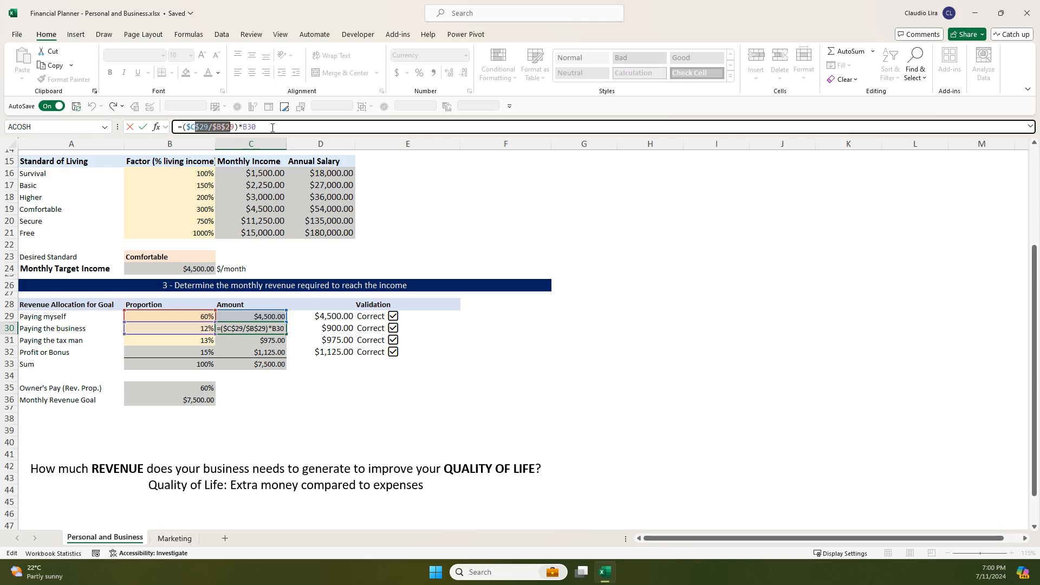
{"action": "left_click", "coordinate": [247, 128]}
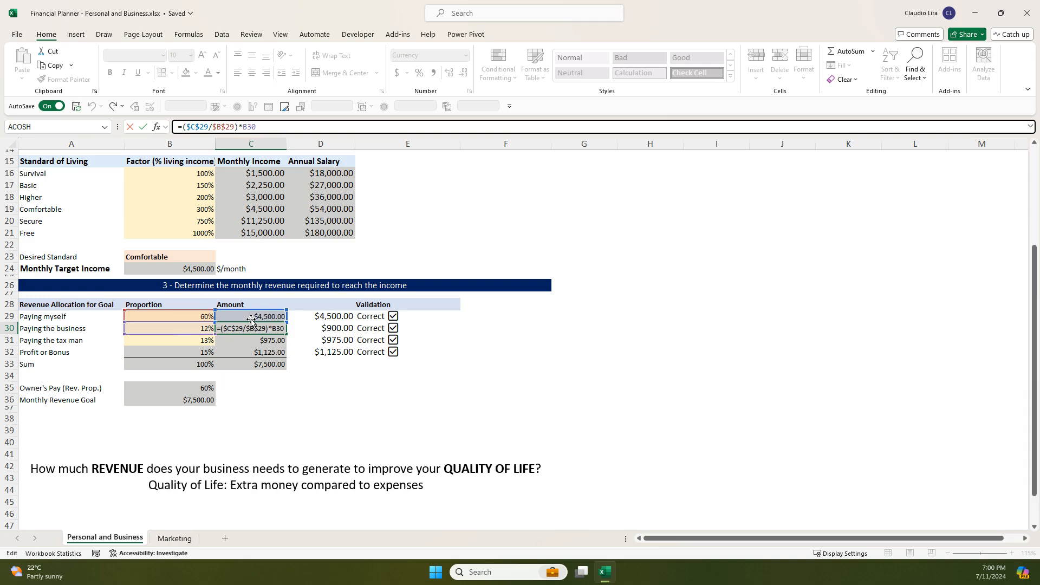
{"action": "key", "text": "Return"}
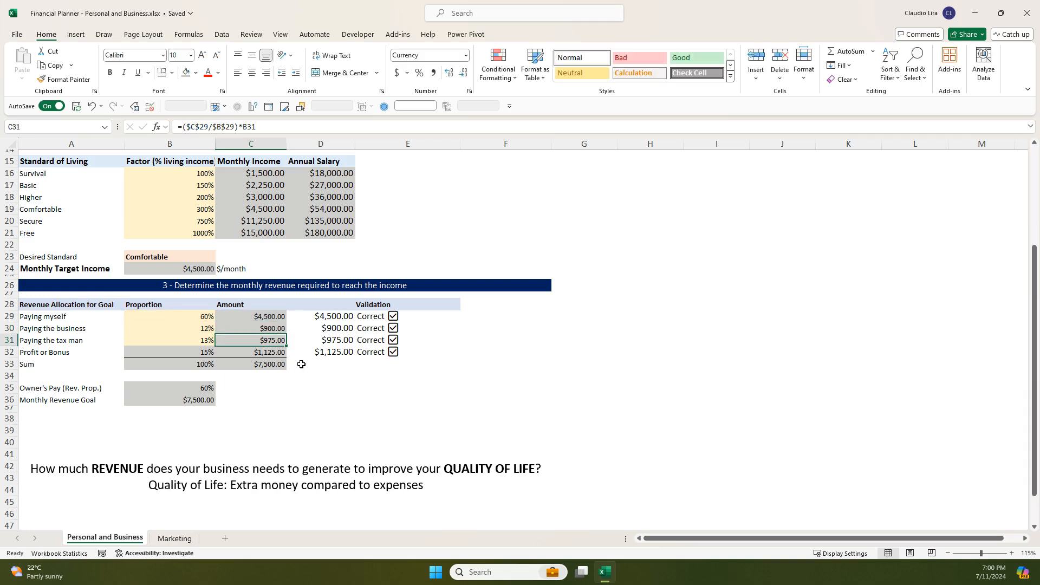
- Inspect the Paying the tax man and Profit or Bonus amount formulas in C31 and C32, and check B32 and the sum in C33
{"action": "double_click", "coordinate": [275, 339]}
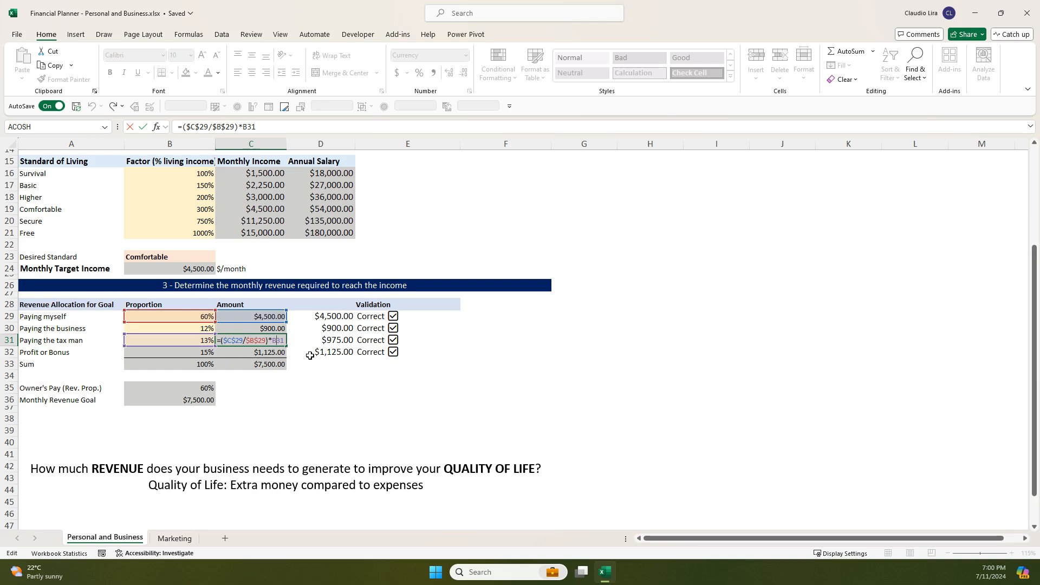
{"action": "key", "text": "Return"}
{"action": "double_click", "coordinate": [270, 353]}
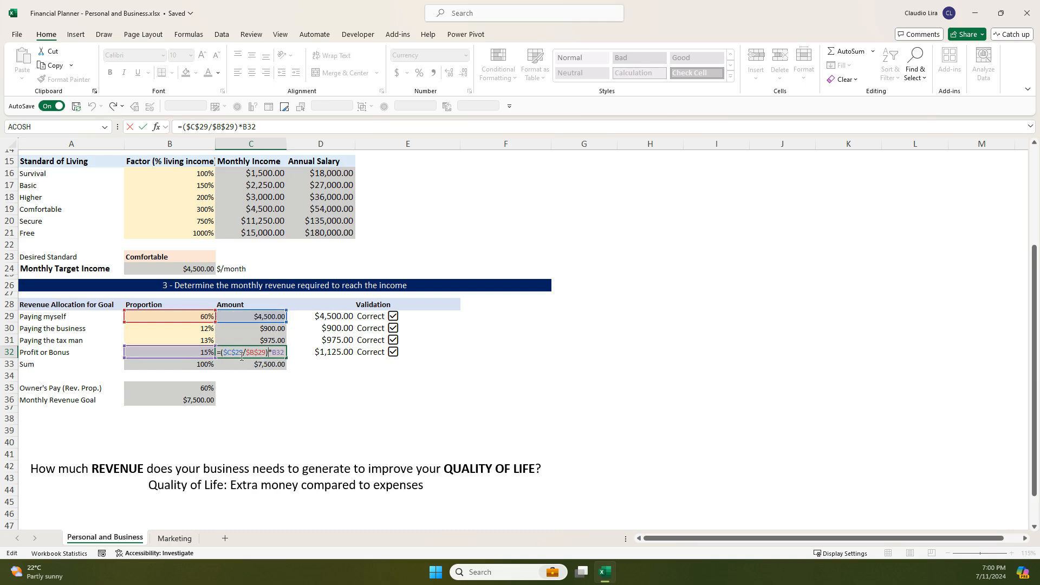
{"action": "key", "text": "Escape"}
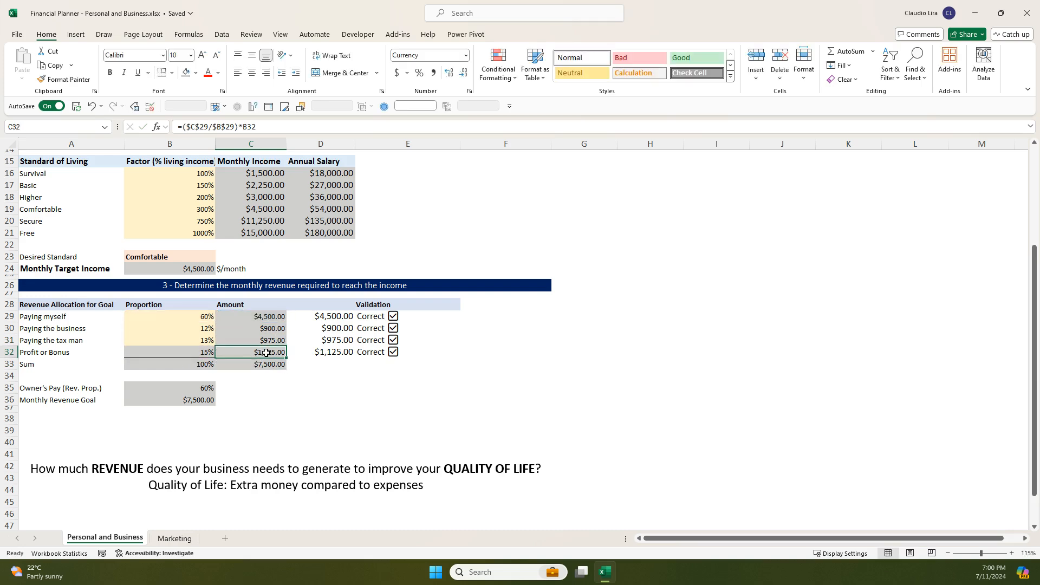
{"action": "left_click", "coordinate": [199, 354]}
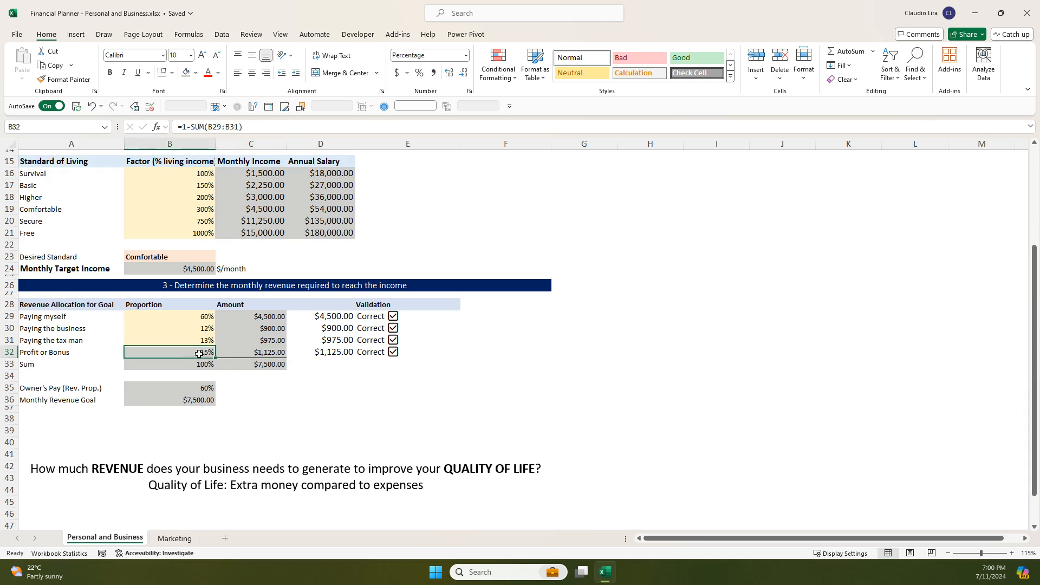
{"action": "left_click", "coordinate": [267, 363]}
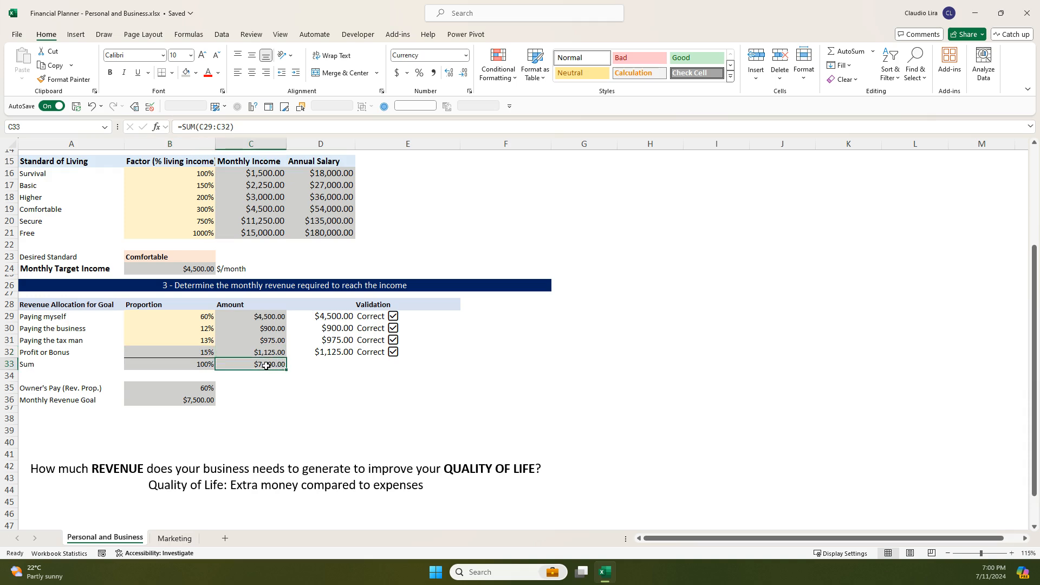
- Inspect the Validation formulas in D29 to D31 that multiply each proportion by the total amount in C33
{"action": "left_click", "coordinate": [352, 306]}
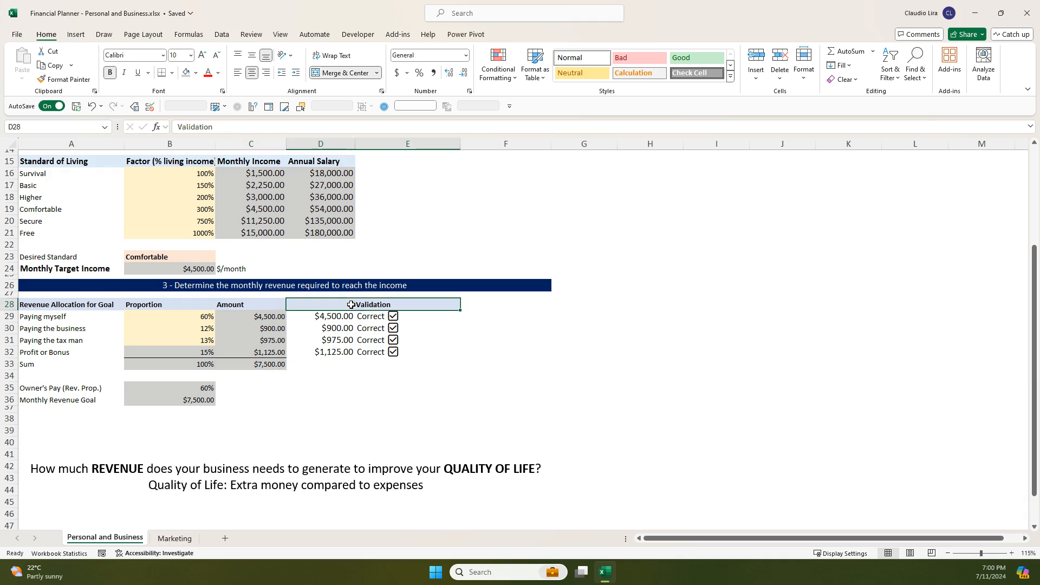
{"action": "left_click", "coordinate": [332, 317]}
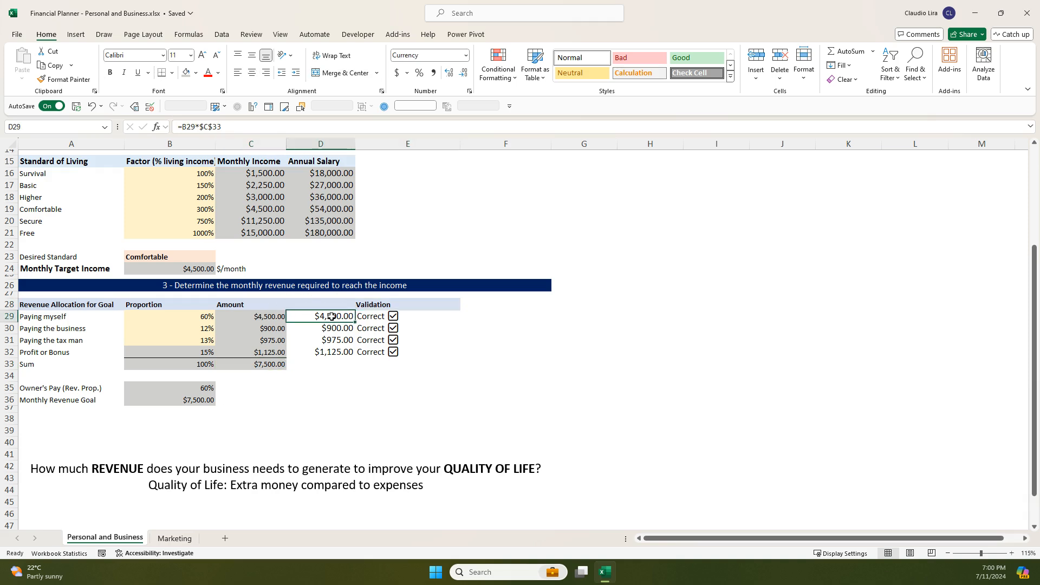
{"action": "double_click", "coordinate": [332, 317]}
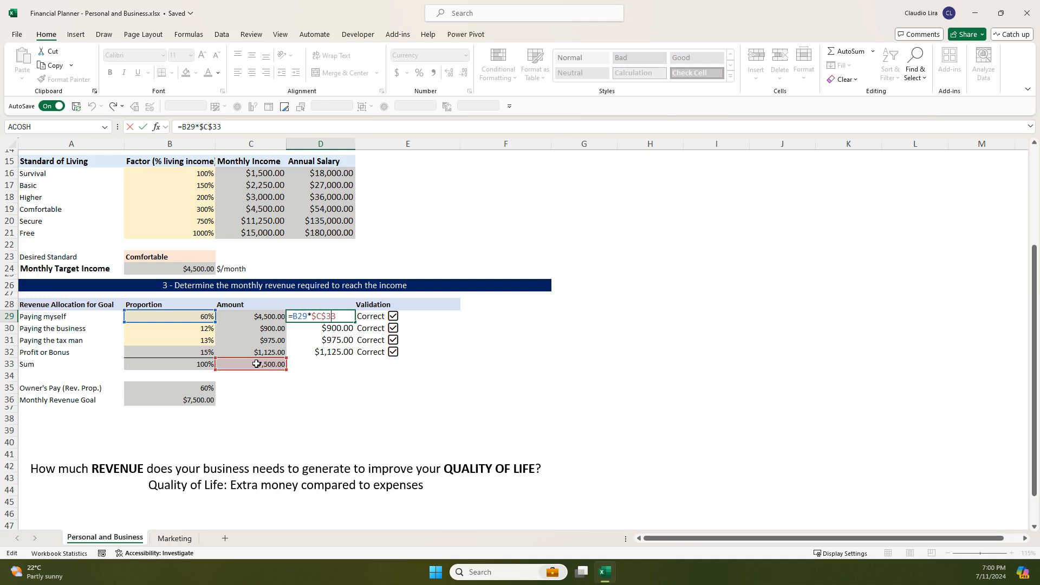
{"action": "key", "text": "Return"}
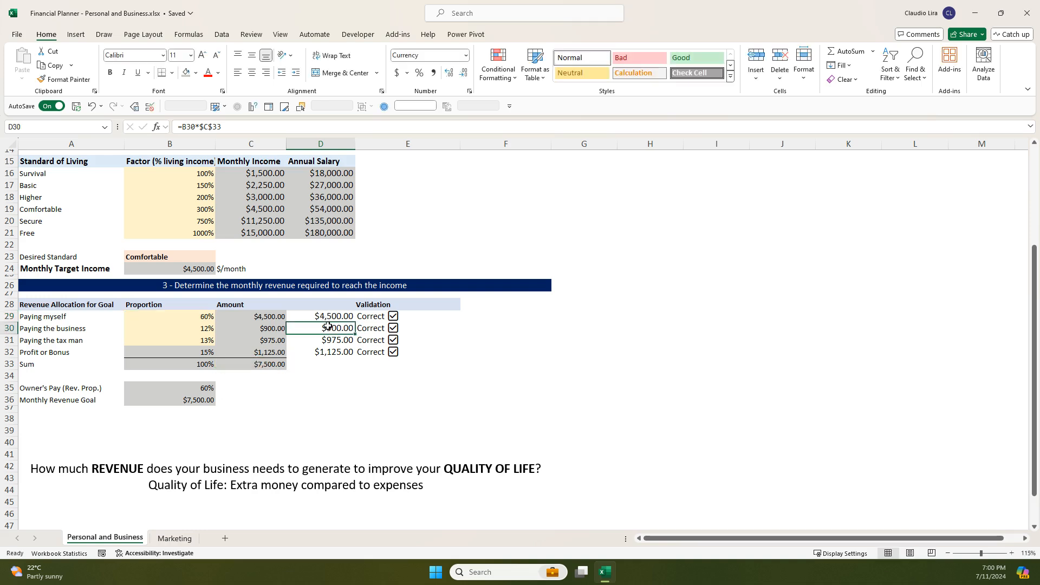
{"action": "double_click", "coordinate": [329, 329]}
{"action": "key", "text": "Return"}
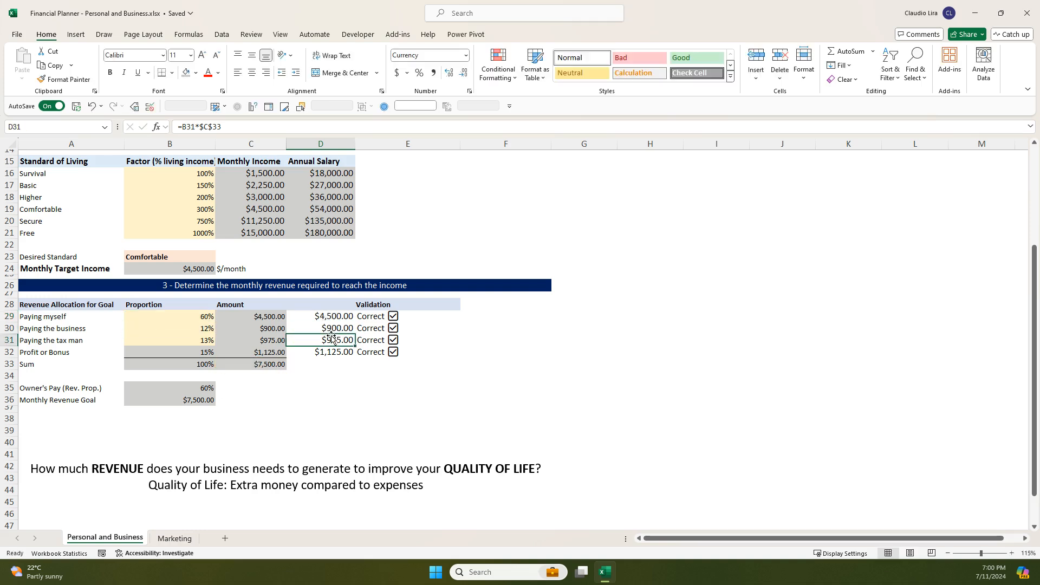
{"action": "double_click", "coordinate": [331, 339]}
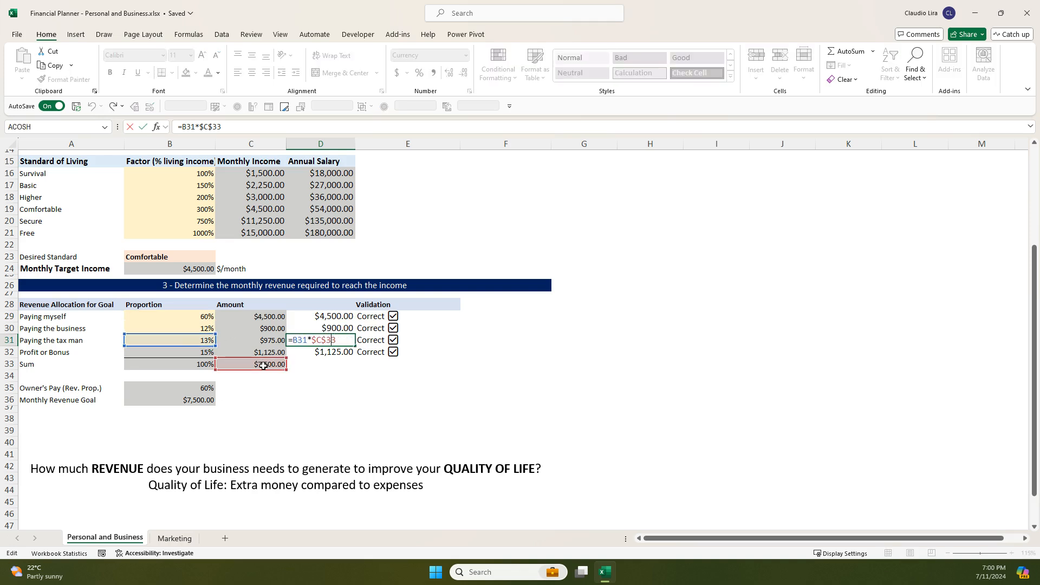
{"action": "key", "text": "Return"}
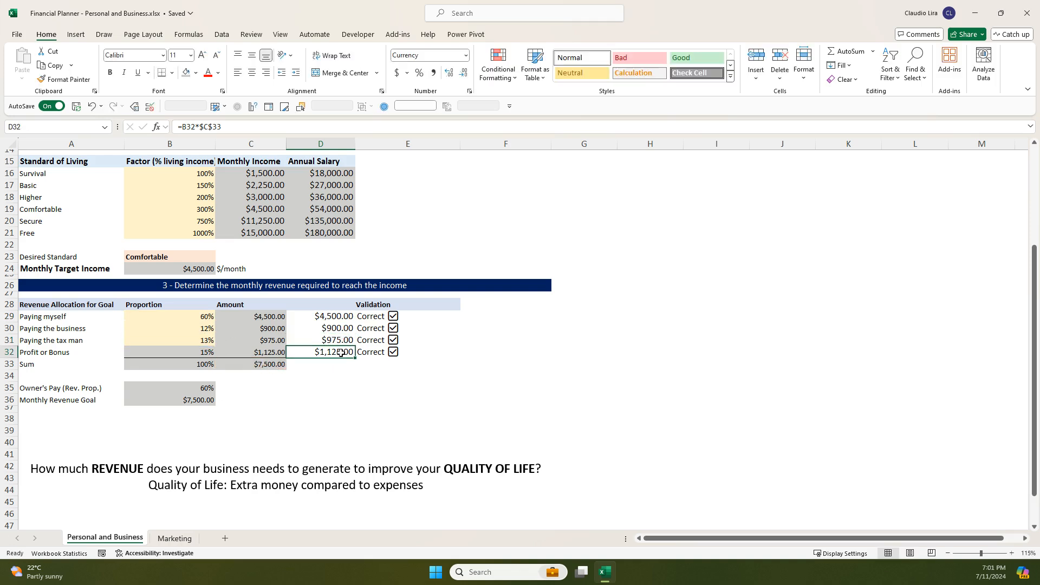
- Inspect the IF formula in E29 that compares the validation amount in D29 with the allocation amount in C29
{"action": "left_click", "coordinate": [366, 318]}
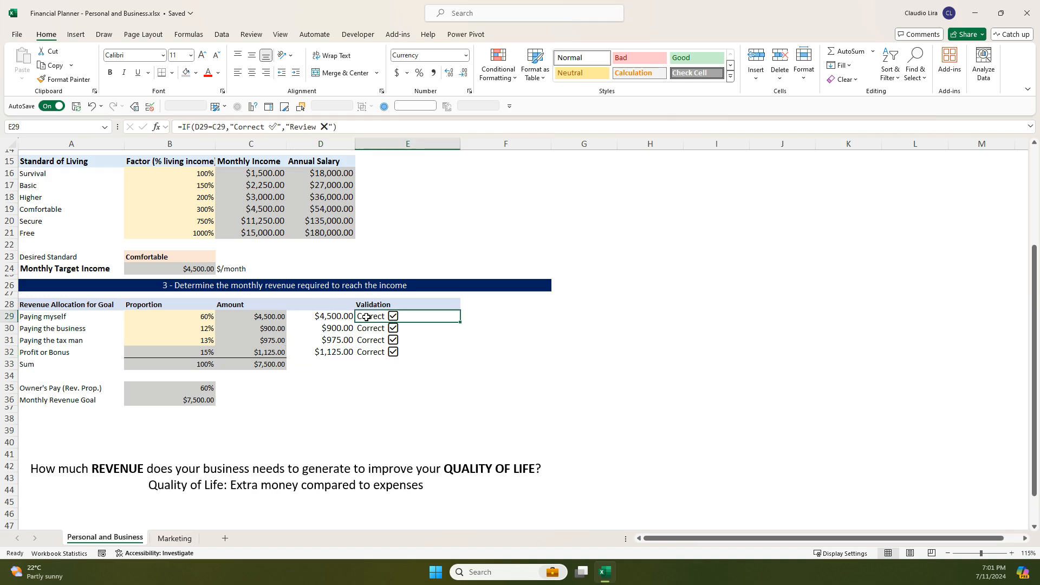
{"action": "double_click", "coordinate": [367, 318]}
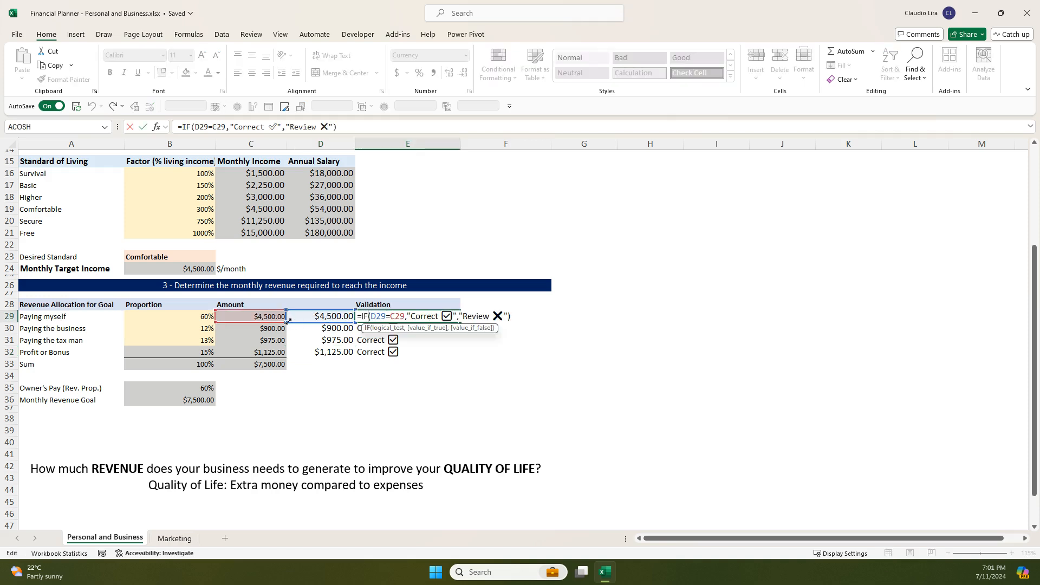
{"action": "key", "text": "Return"}
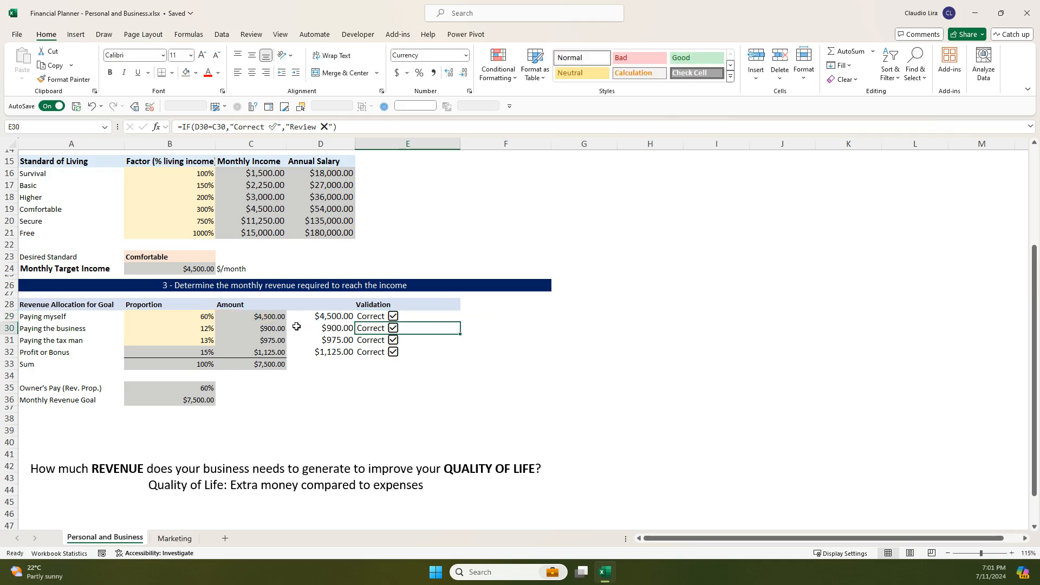
- Compare the Paying the business amounts in C30 and D30, and review the validation checks in E30 to E32
{"action": "left_click", "coordinate": [271, 330]}
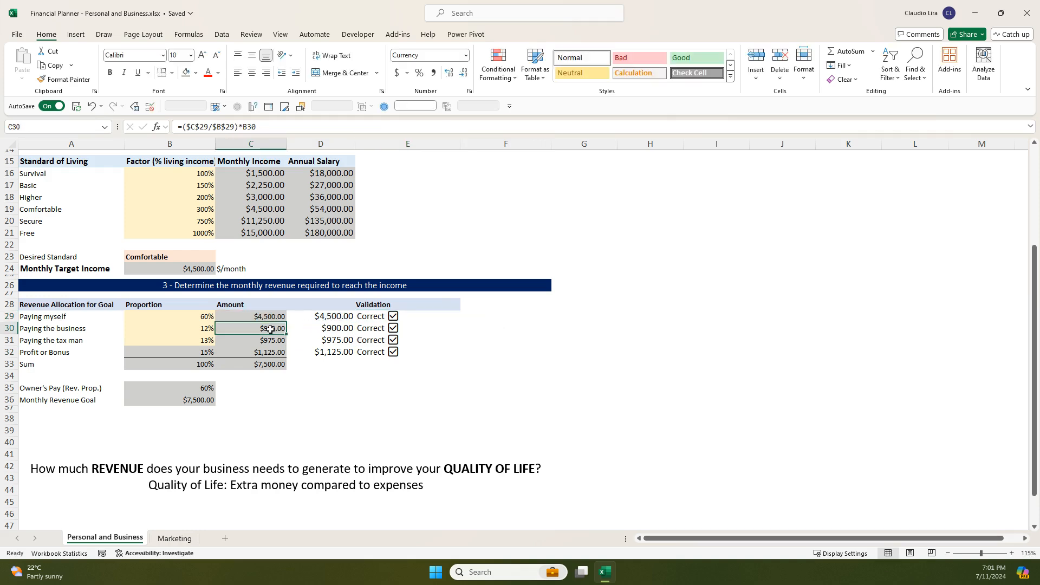
{"action": "left_click", "coordinate": [324, 329]}
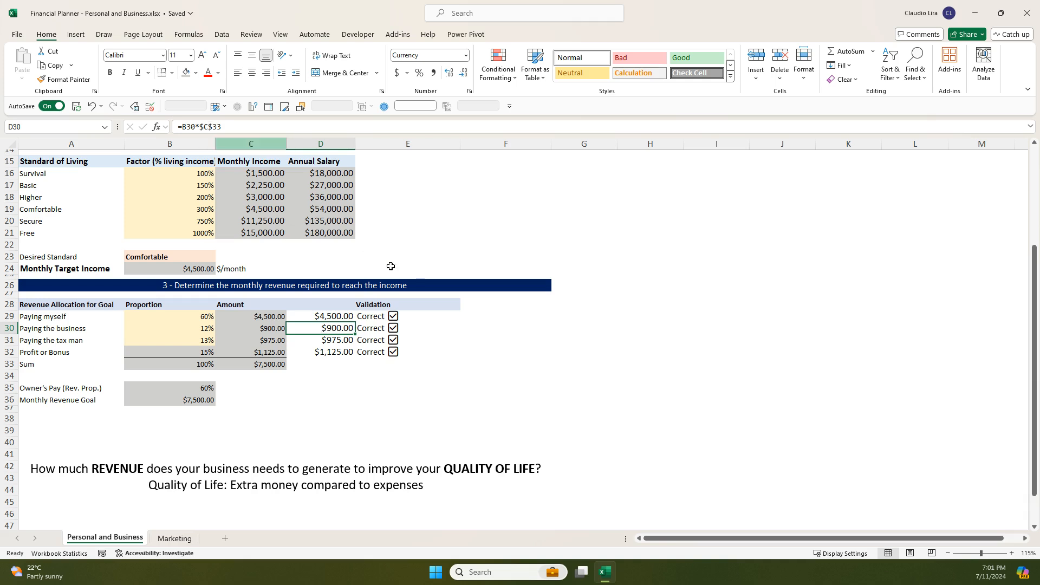
{"action": "left_click", "coordinate": [370, 328]}
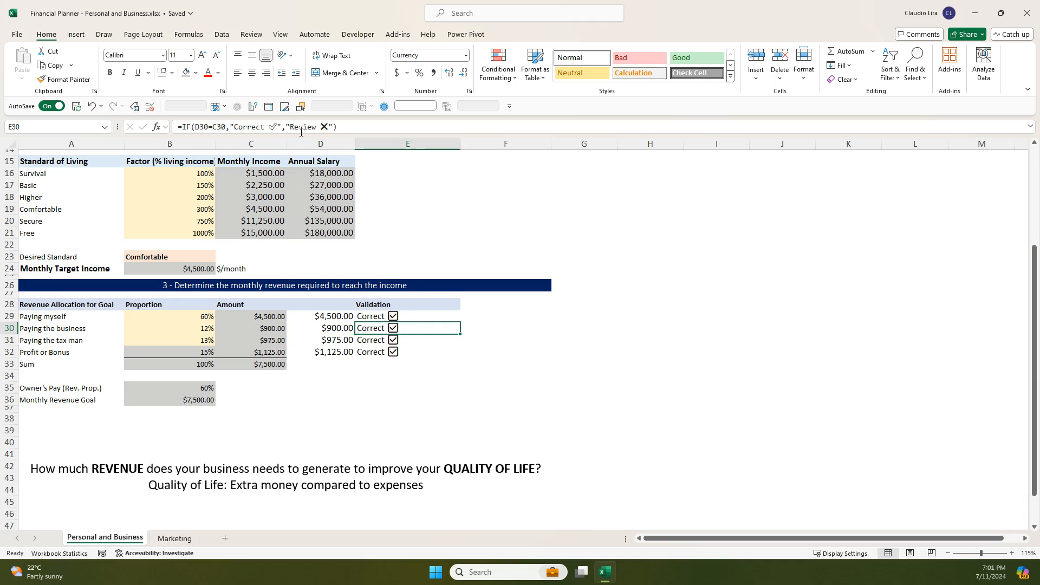
{"action": "left_click", "coordinate": [376, 340]}
{"action": "left_click", "coordinate": [376, 352]}
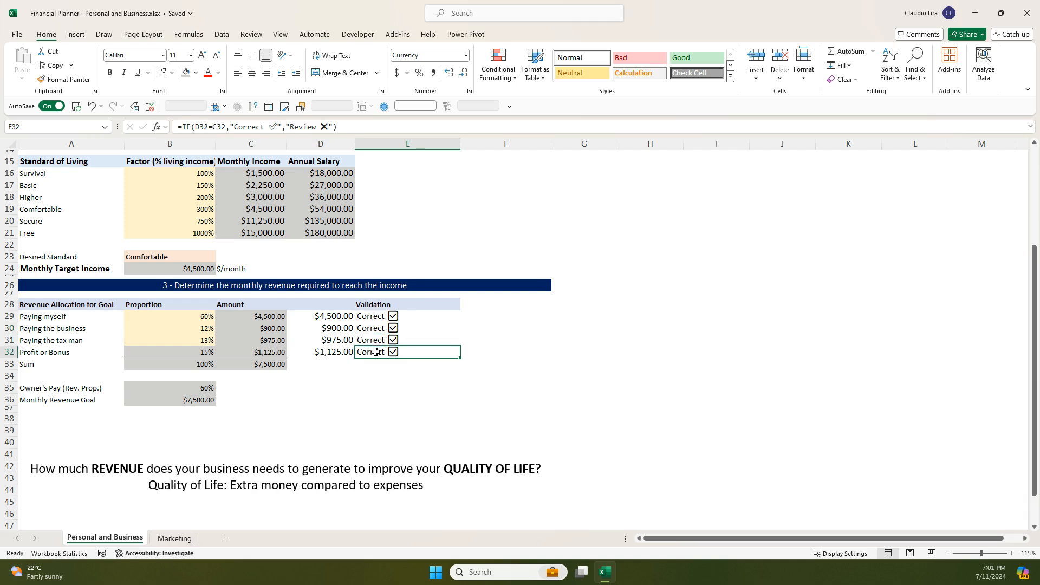
{"action": "left_click", "coordinate": [377, 329]}
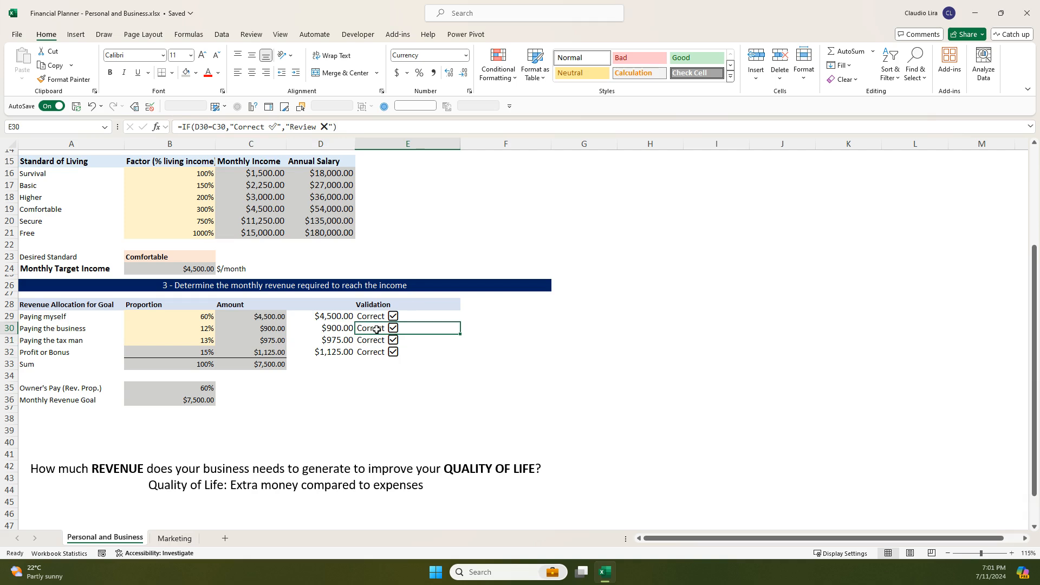
- Test the Paying the business validation by entering 750 in D30, and undo the change
{"action": "left_click", "coordinate": [321, 327]}
{"action": "type", "text": "750"}
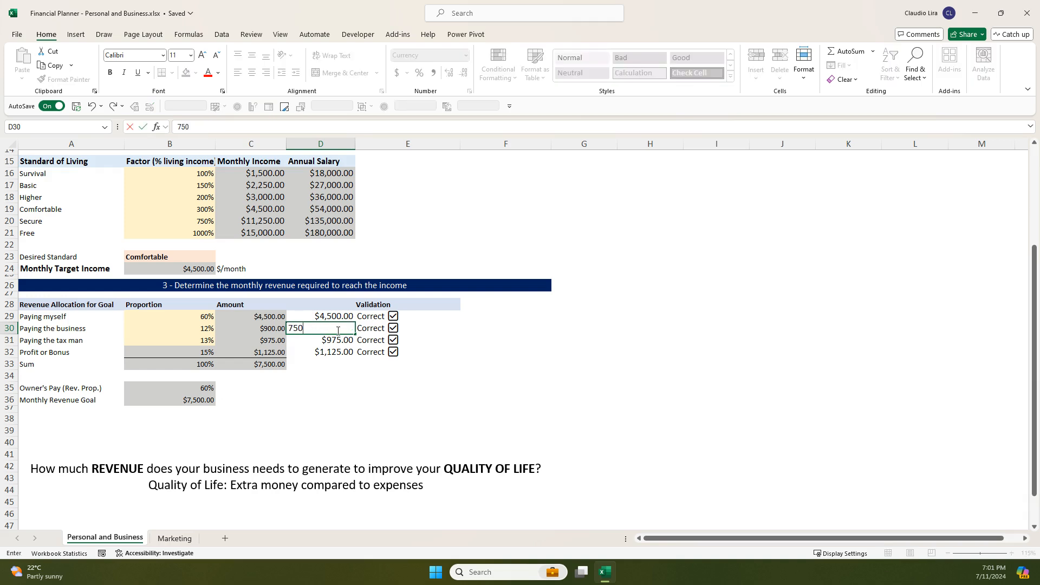
{"action": "key", "text": "Return"}
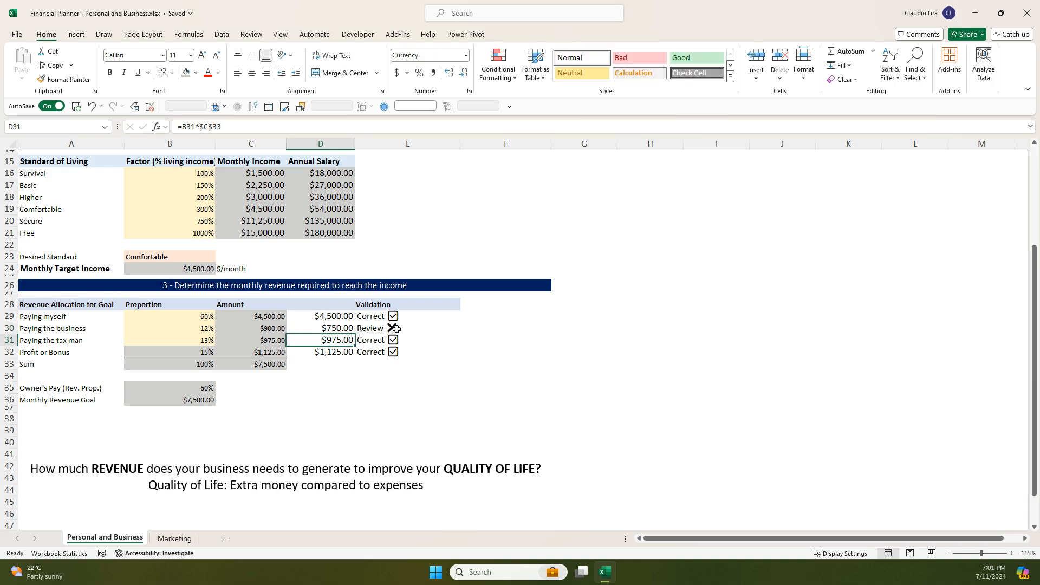
{"action": "key", "text": "ctrl+z"}
{"action": "left_click", "coordinate": [253, 330]}
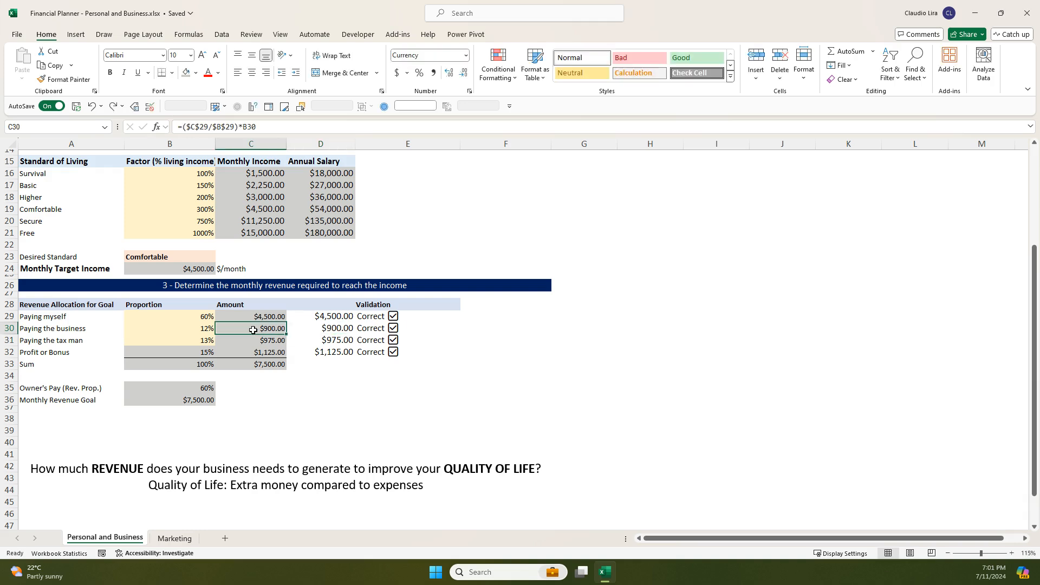
- Test the validation by entering 750 as the Paying the business amount in C30, check the sum in C33, and undo the change
{"action": "type", "text": "750"}
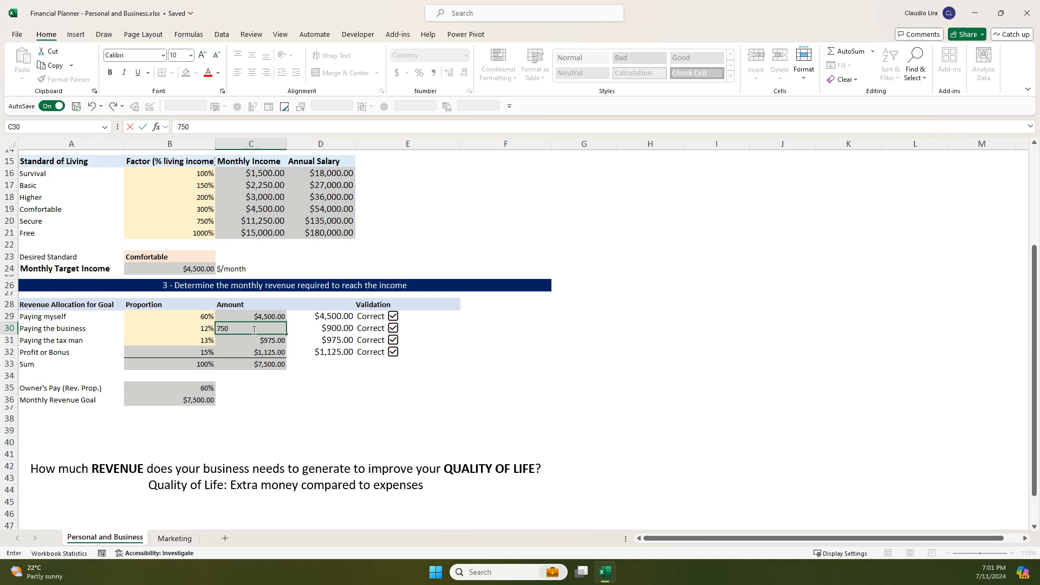
{"action": "key", "text": "Return"}
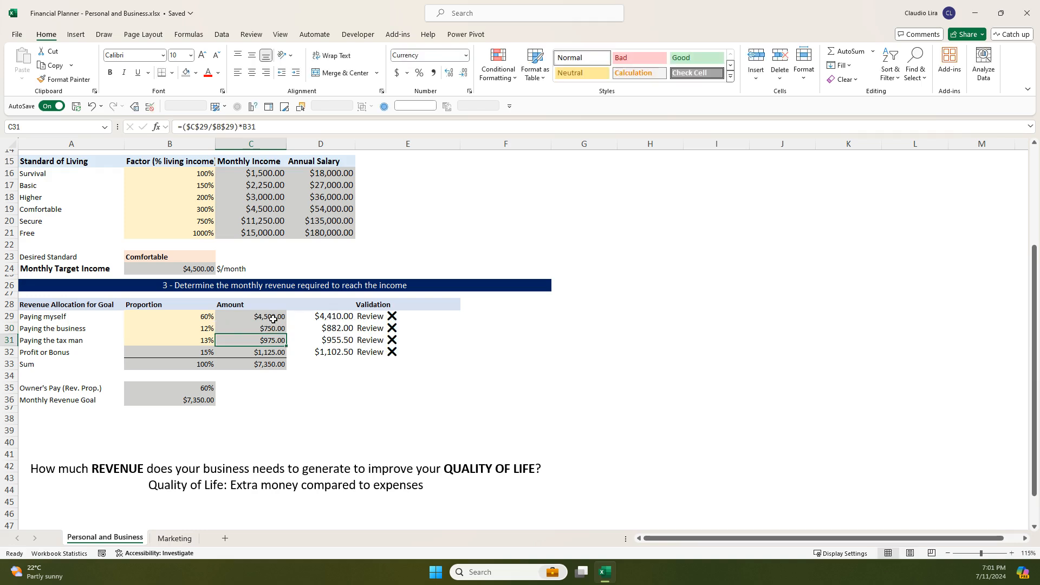
{"action": "left_click", "coordinate": [258, 368]}
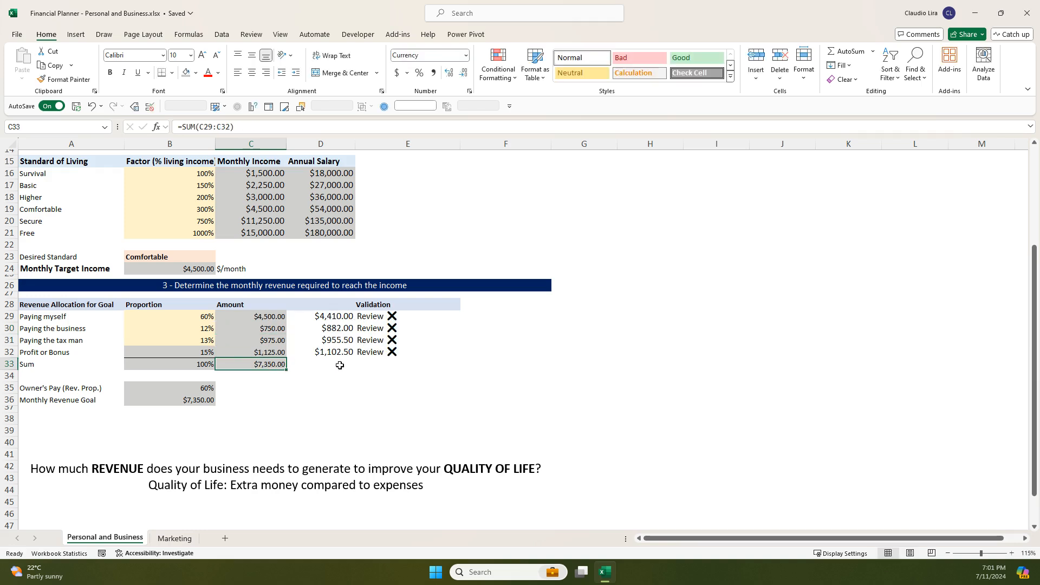
{"action": "key", "text": "ctrl+z"}
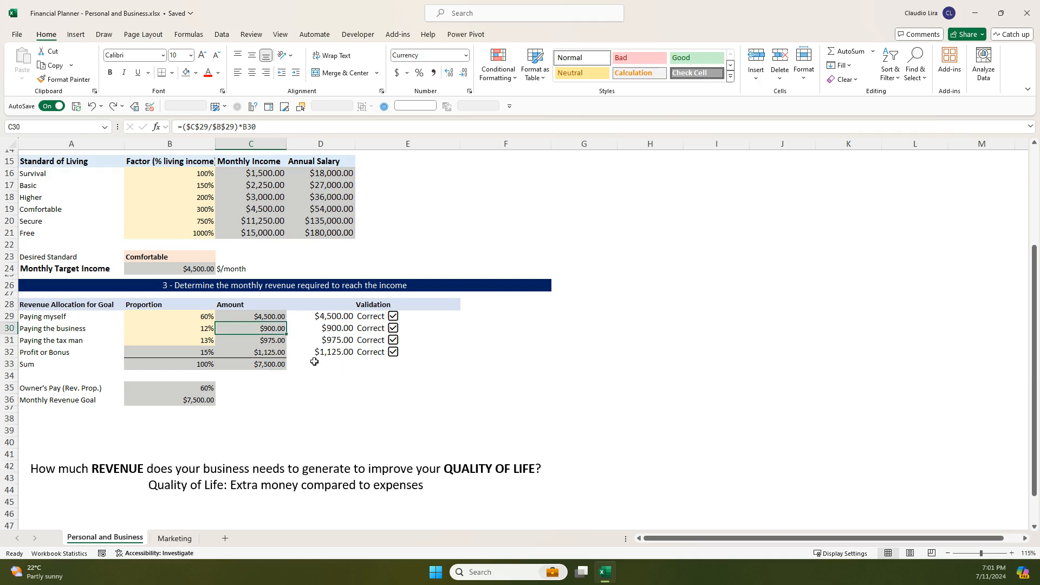
- Compare the Paying myself validation amount in D29 with C29, and review the formulas in C30, C31 and the sum in C33
{"action": "left_click", "coordinate": [327, 319]}
{"action": "left_click", "coordinate": [237, 316]}
{"action": "left_click", "coordinate": [238, 328]}
{"action": "left_click", "coordinate": [238, 340]}
{"action": "left_click", "coordinate": [245, 363]}
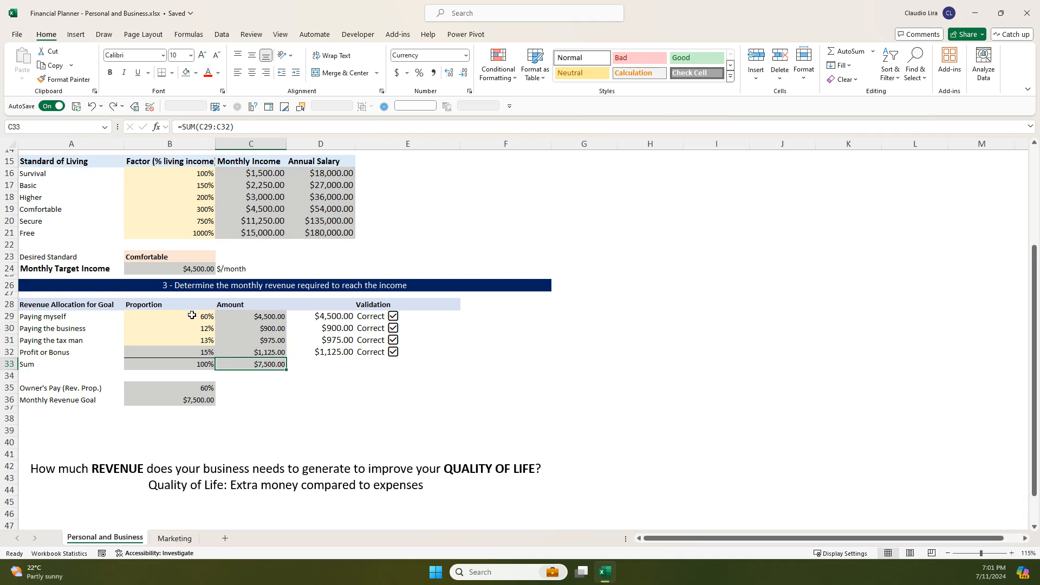
- Trace the Paying myself amount in C29 back to the Monthly Target Income in B24 and the Desired Standard in B23
{"action": "left_click", "coordinate": [275, 321]}
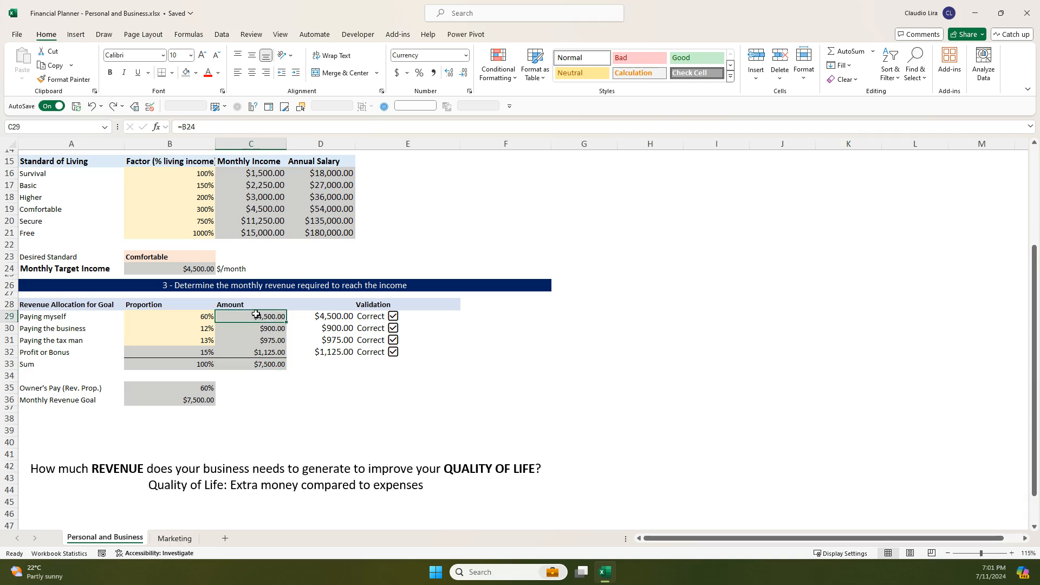
{"action": "left_click", "coordinate": [196, 269]}
{"action": "left_click", "coordinate": [189, 256]}
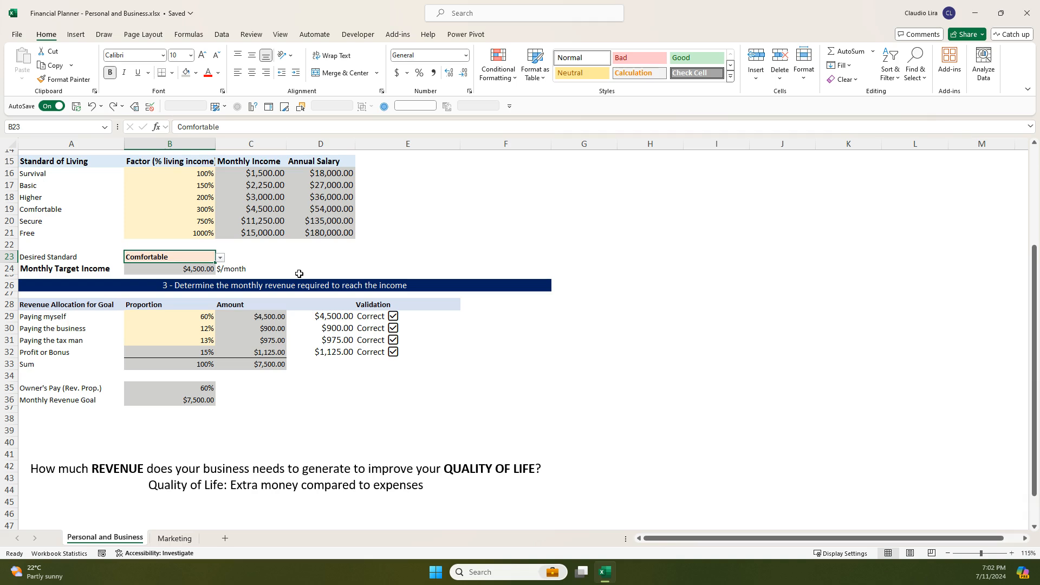
- Review the revenue and quality of life question in the text box, and inspect the Monthly Revenue Goal formula in B36
{"action": "left_click", "coordinate": [350, 482]}
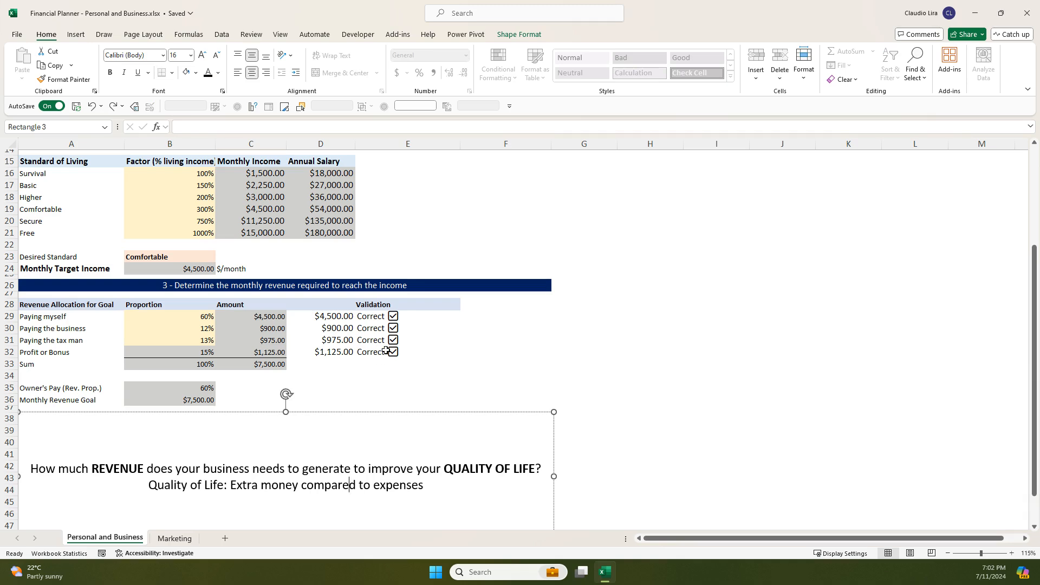
{"action": "scroll", "coordinate": [386, 351], "scroll_direction": "down", "scroll_amount": 2, "text": "ctrl"}
{"action": "scroll", "coordinate": [381, 376], "scroll_direction": "down", "scroll_amount": 1}
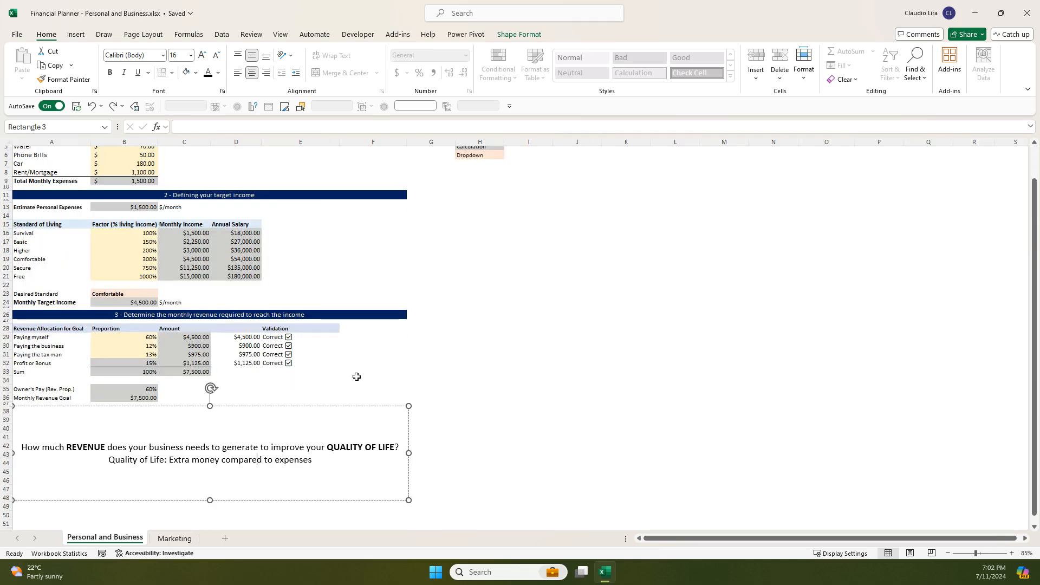
{"action": "left_click", "coordinate": [142, 398]}
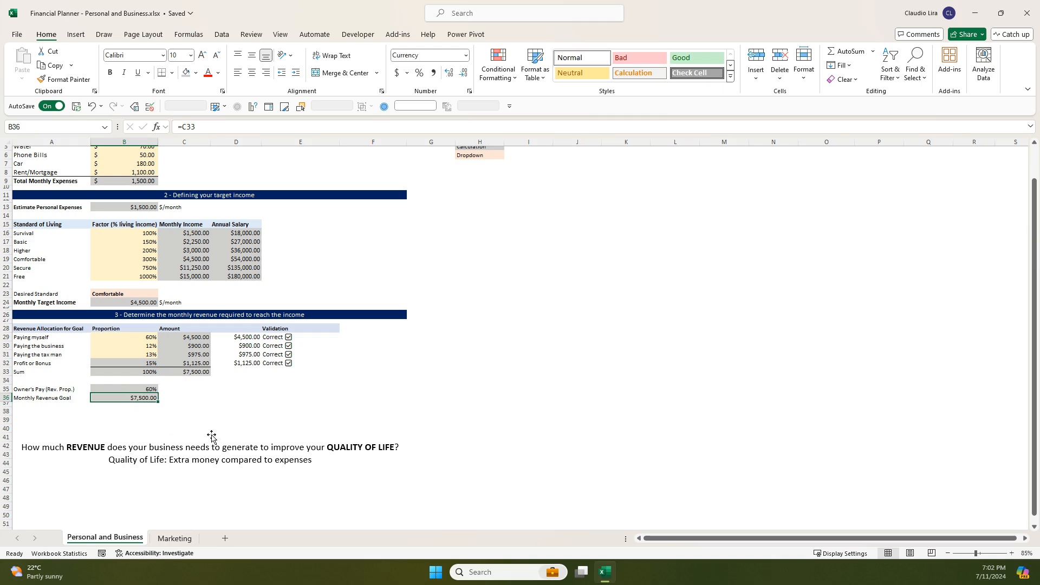
- Move the revenue question text box off the section 4 marketing strategy heading, and inspect that heading and the sum in C33
{"action": "left_click", "coordinate": [185, 437]}
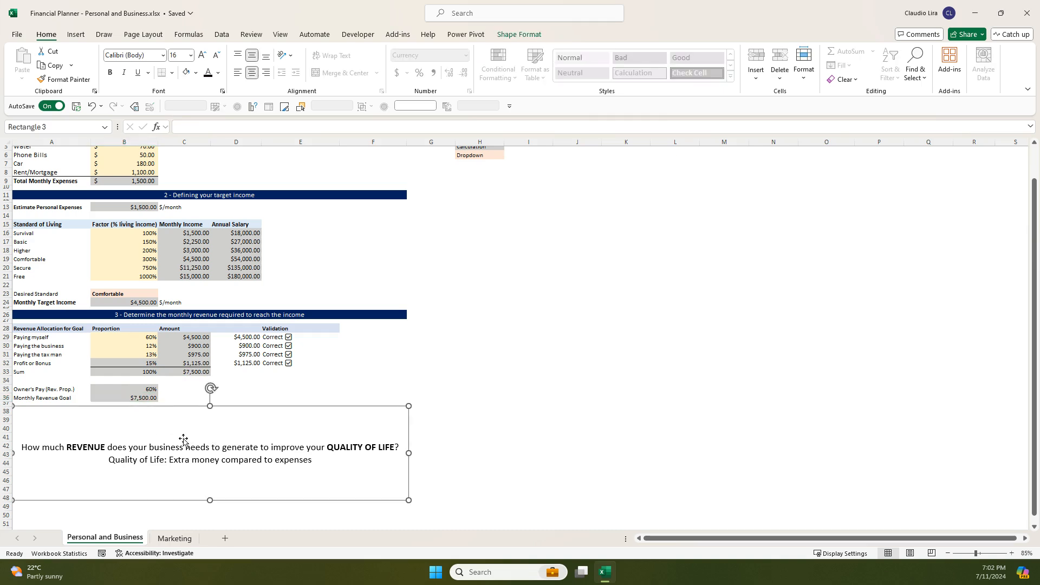
{"action": "left_click_drag", "start_coordinate": [161, 421], "coordinate": [416, 444]}
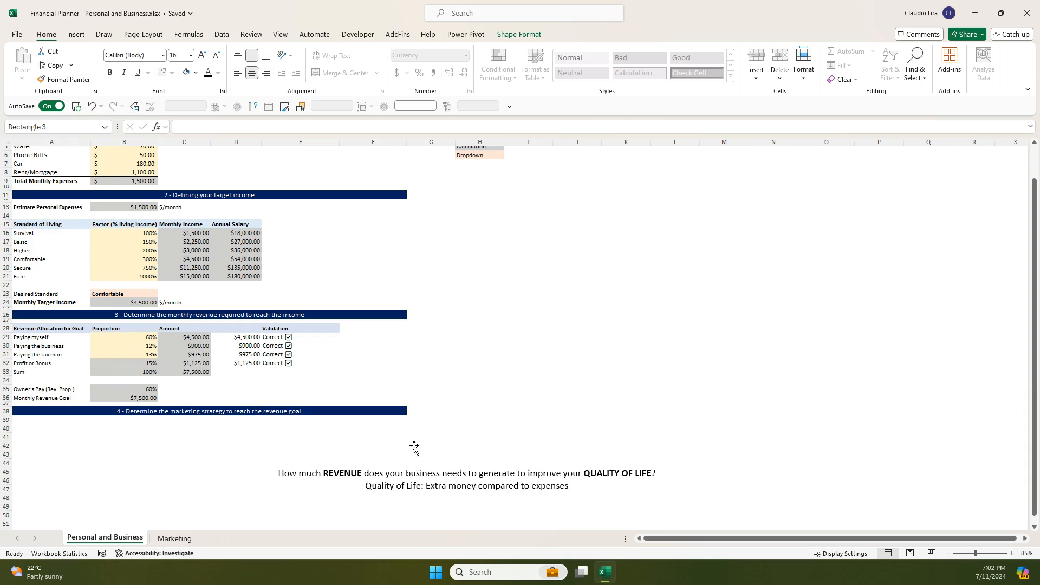
{"action": "scroll", "coordinate": [139, 452], "scroll_direction": "up", "scroll_amount": 1, "text": "ctrl"}
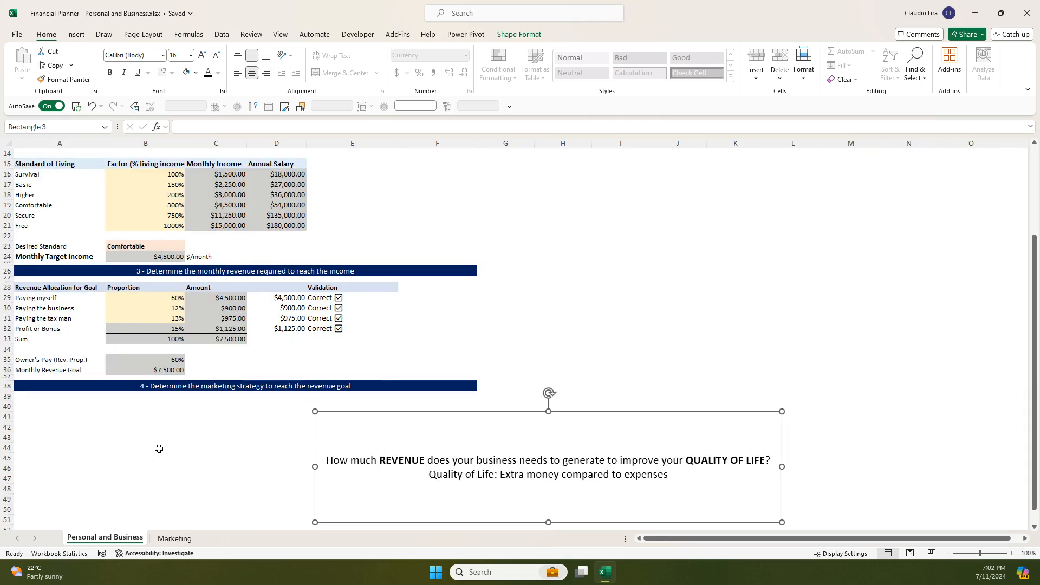
{"action": "scroll", "coordinate": [168, 443], "scroll_direction": "up", "scroll_amount": 1}
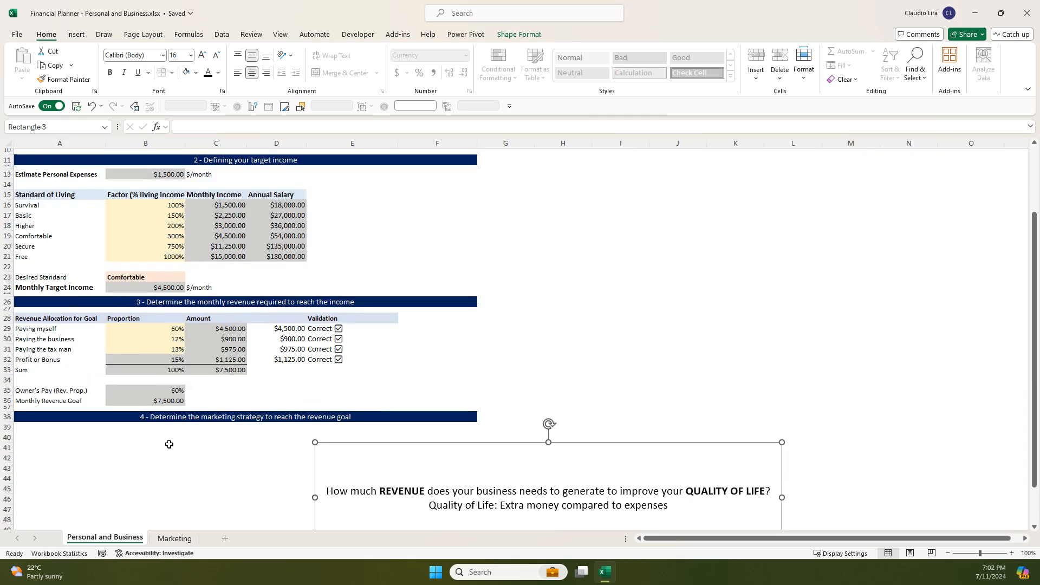
{"action": "left_click", "coordinate": [147, 419]}
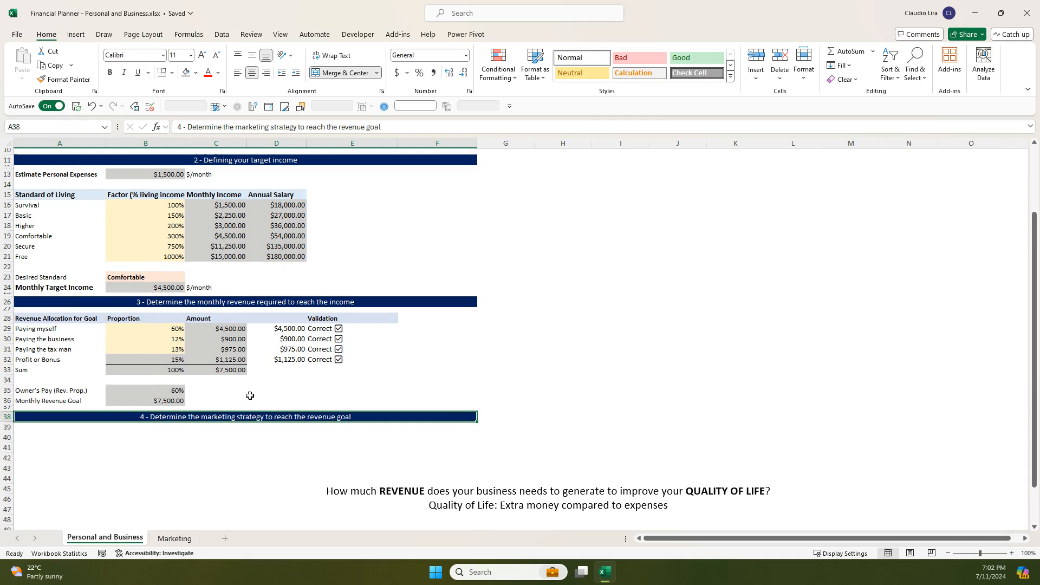
{"action": "left_click", "coordinate": [226, 370]}
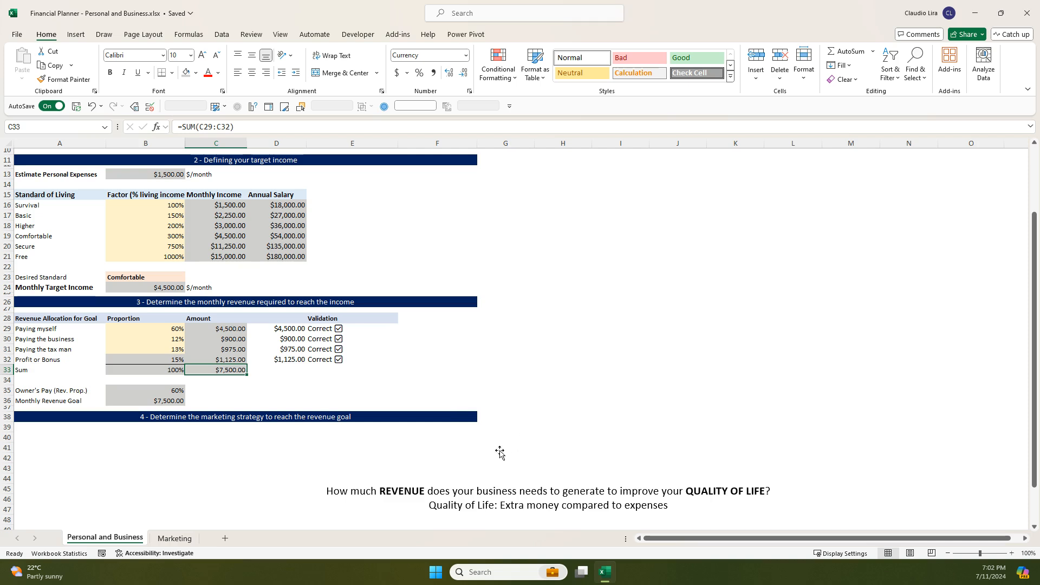
- Move the revenue question text box back under section 4, and examine the Simplified Revenue Quadrants on the Marketing sheet
{"action": "left_click", "coordinate": [499, 474]}
{"action": "left_click_drag", "start_coordinate": [500, 455], "coordinate": [214, 429]}
{"action": "left_click", "coordinate": [174, 538]}
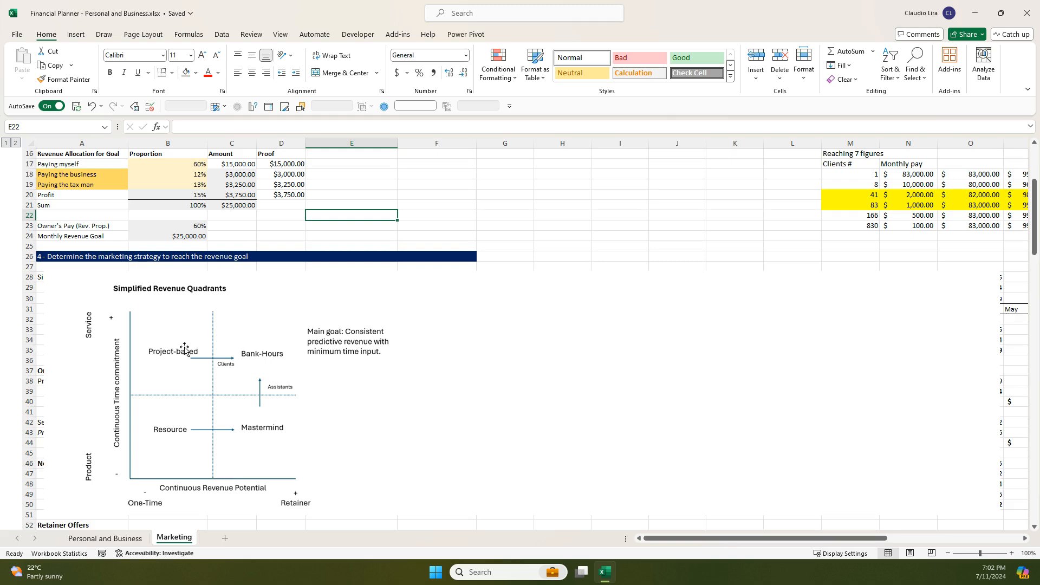
{"action": "scroll", "coordinate": [189, 415], "scroll_direction": "down", "scroll_amount": 1}
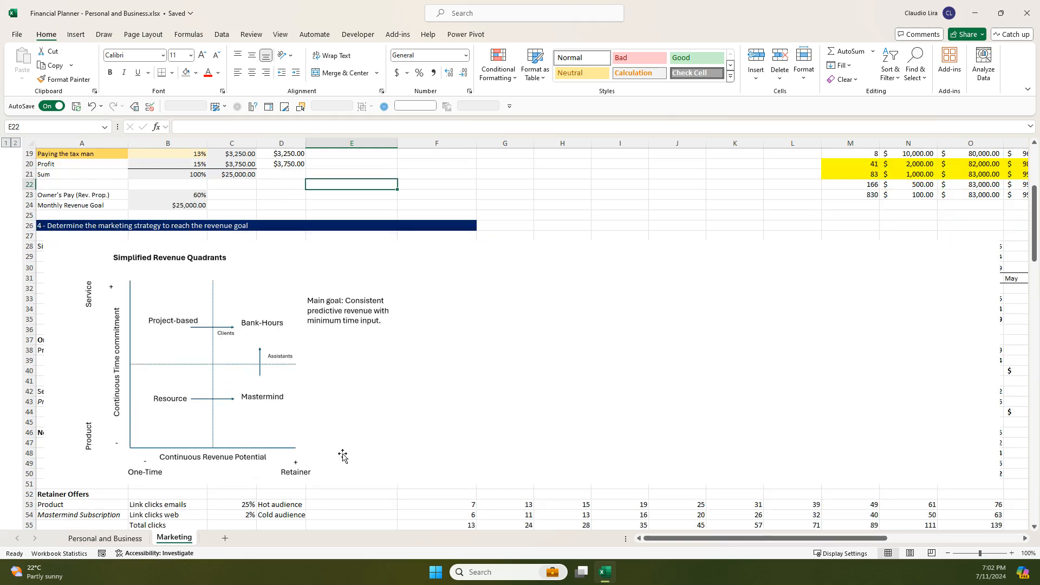
{"action": "scroll", "coordinate": [326, 455], "scroll_direction": "up", "scroll_amount": 1}
- Return to the Personal and Business sheet and align the revenue question text box directly below the section 4 heading
{"action": "left_click", "coordinate": [114, 540]}
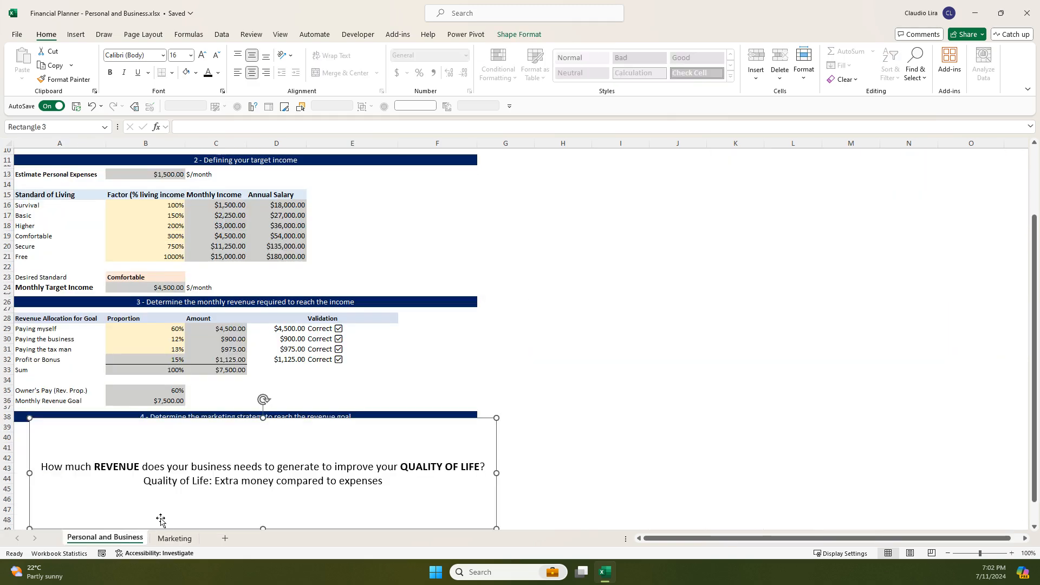
{"action": "left_click_drag", "start_coordinate": [223, 438], "coordinate": [197, 446]}
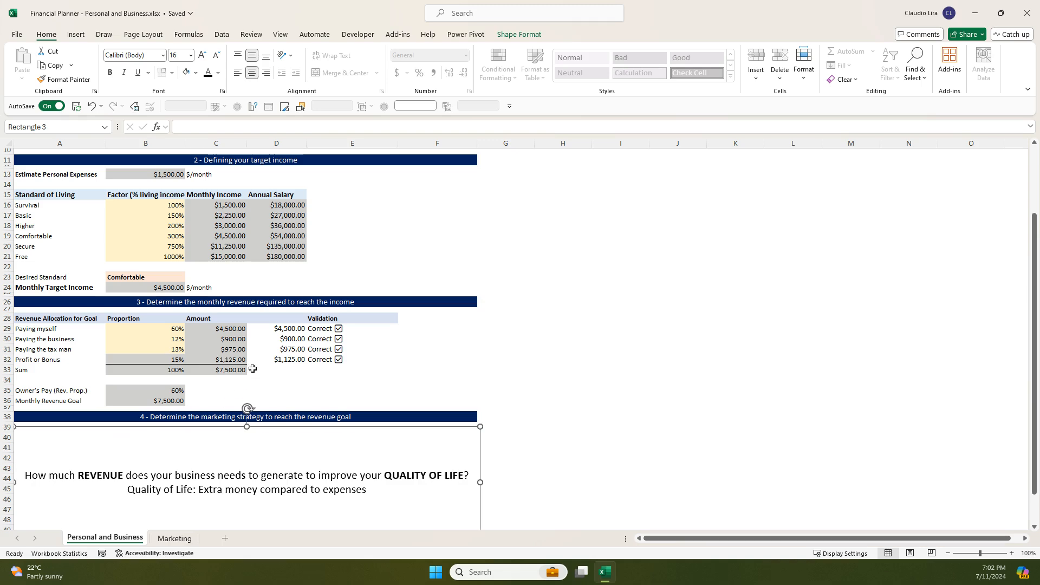
{"action": "scroll", "coordinate": [252, 369], "scroll_direction": "up", "scroll_amount": 3}
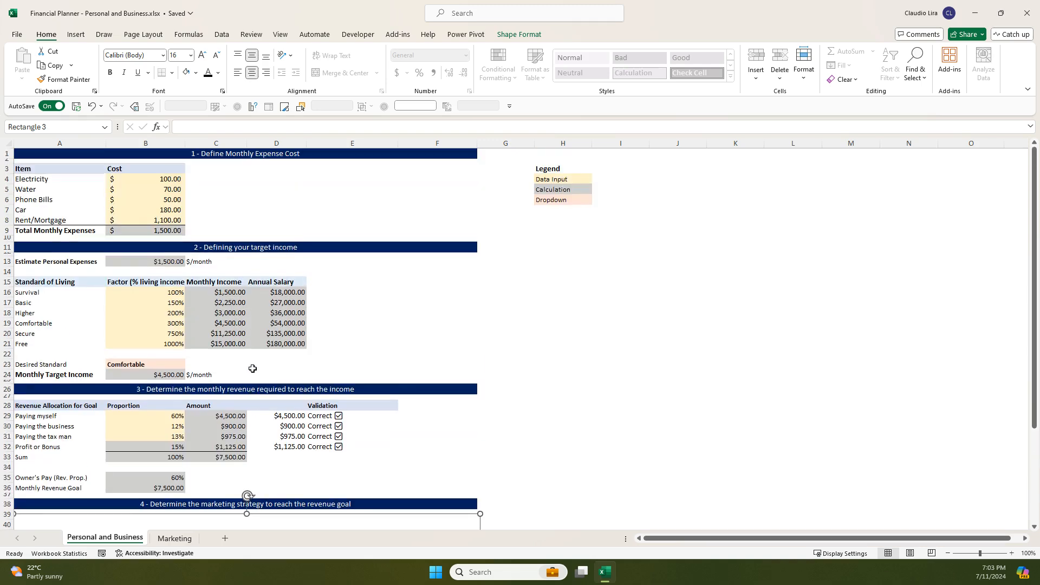